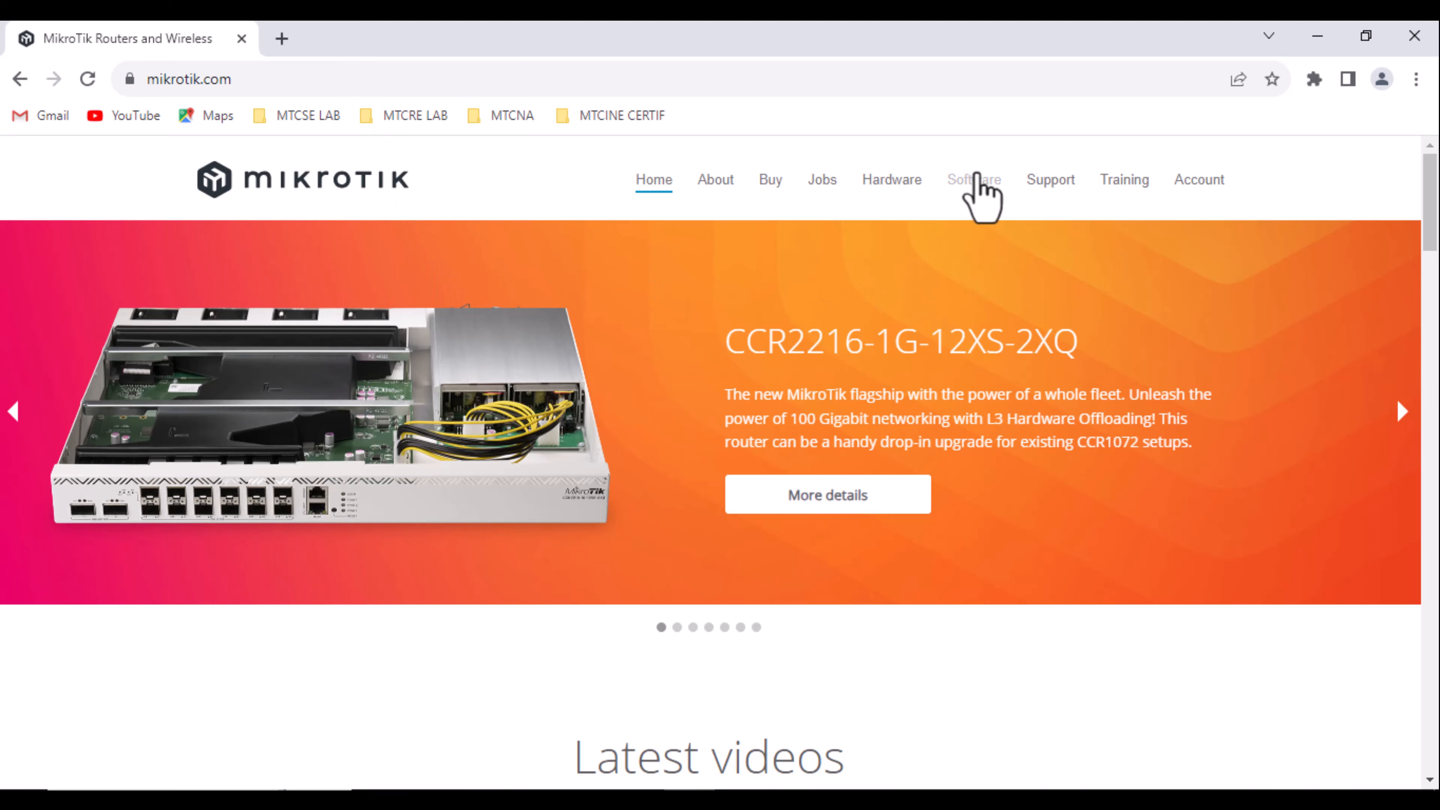
- Open the software download archive on the MikroTik site and go to the 6.49 releases
{"action": "left_click", "coordinate": [976, 177]}
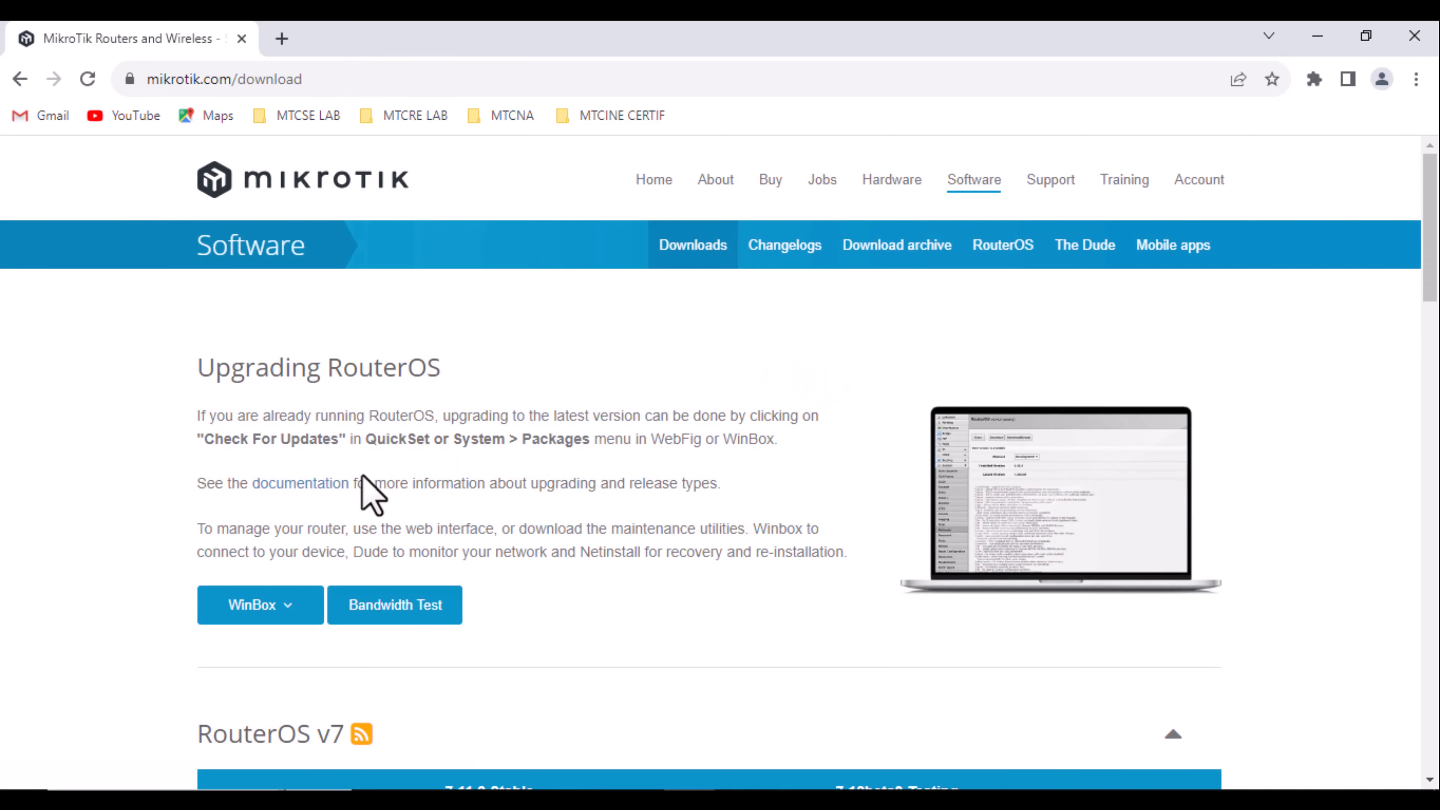
{"action": "scroll", "coordinate": [795, 405], "scroll_direction": "down", "scroll_amount": 3}
{"action": "left_click", "coordinate": [916, 250]}
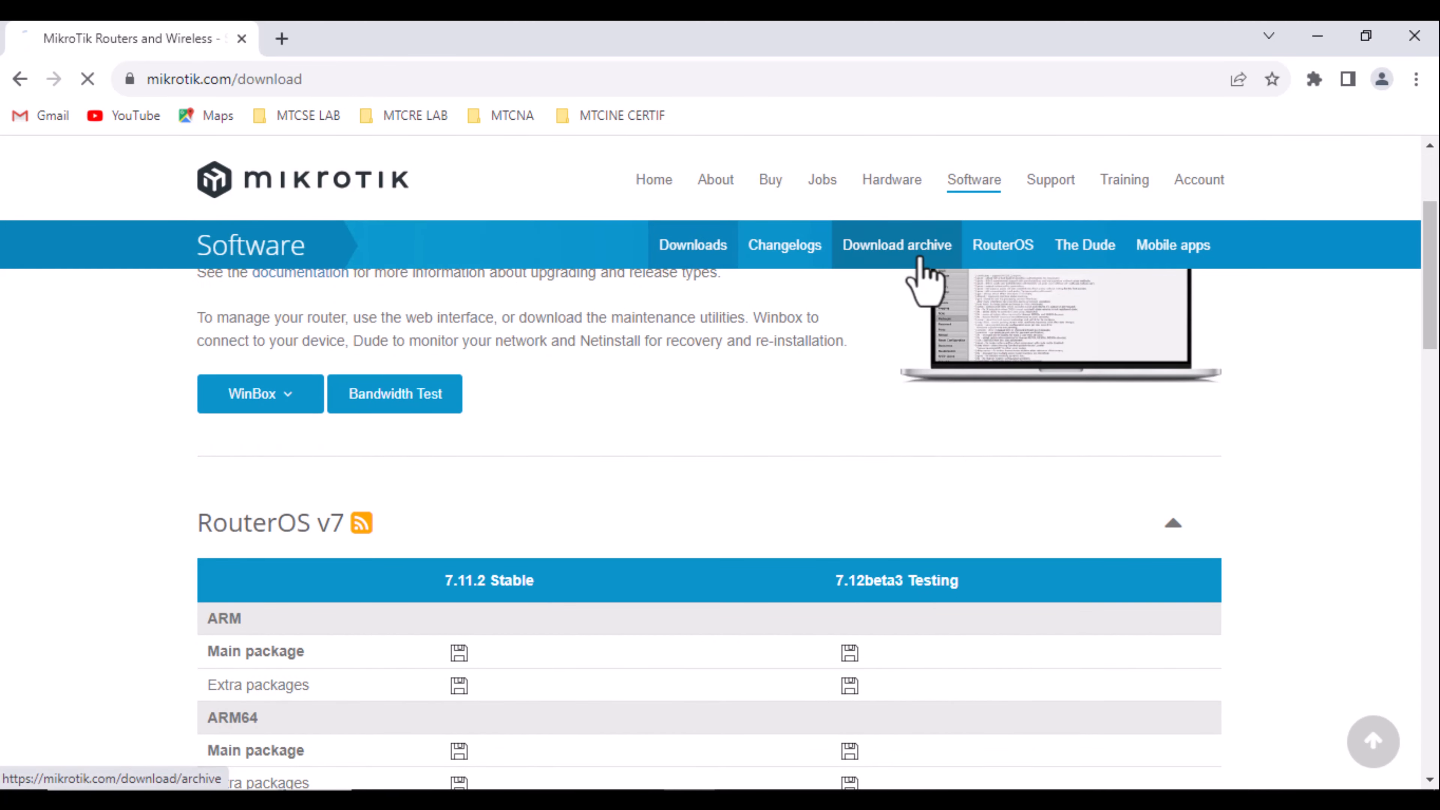
{"action": "scroll", "coordinate": [592, 559], "scroll_direction": "down", "scroll_amount": 12}
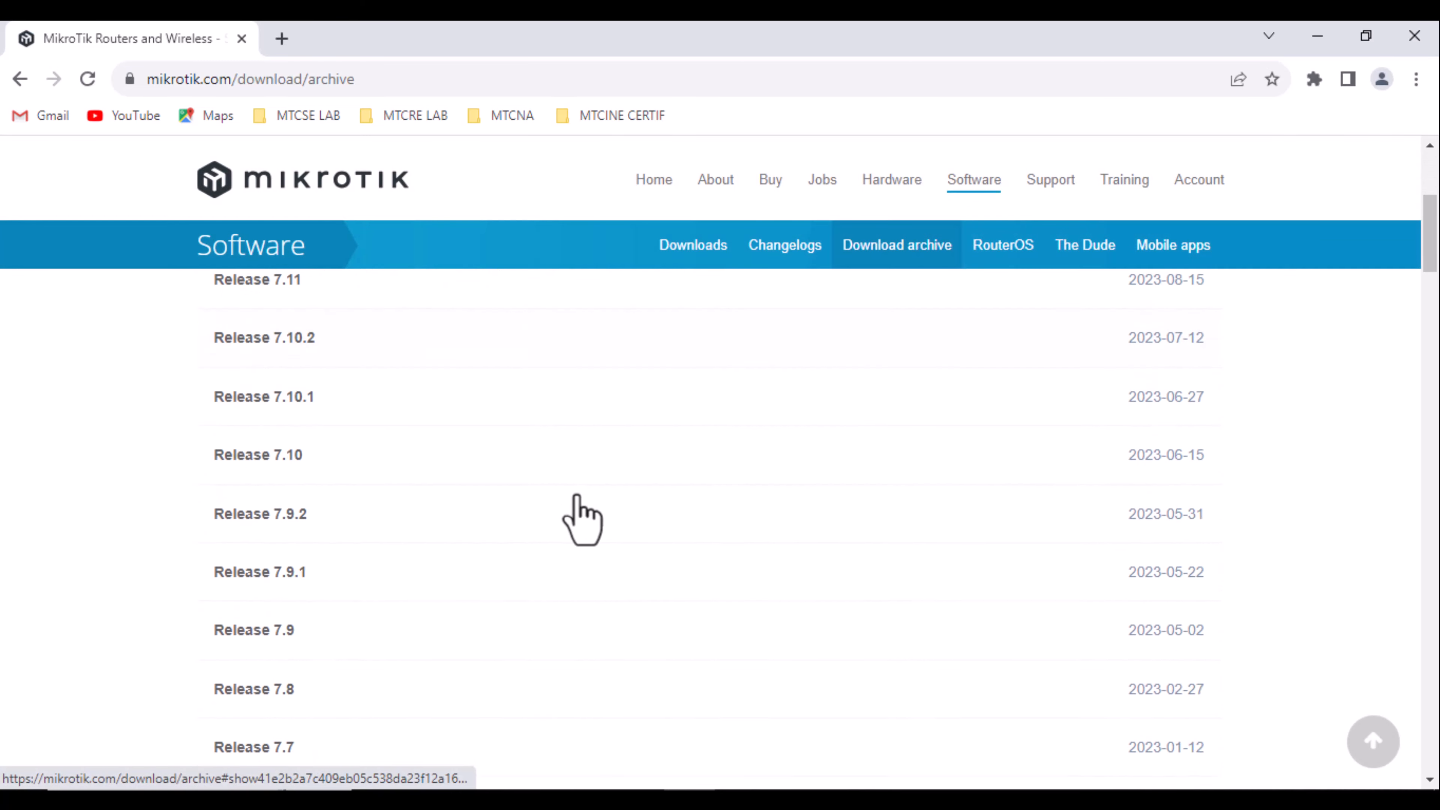
{"action": "scroll", "coordinate": [571, 496], "scroll_direction": "down", "scroll_amount": 9}
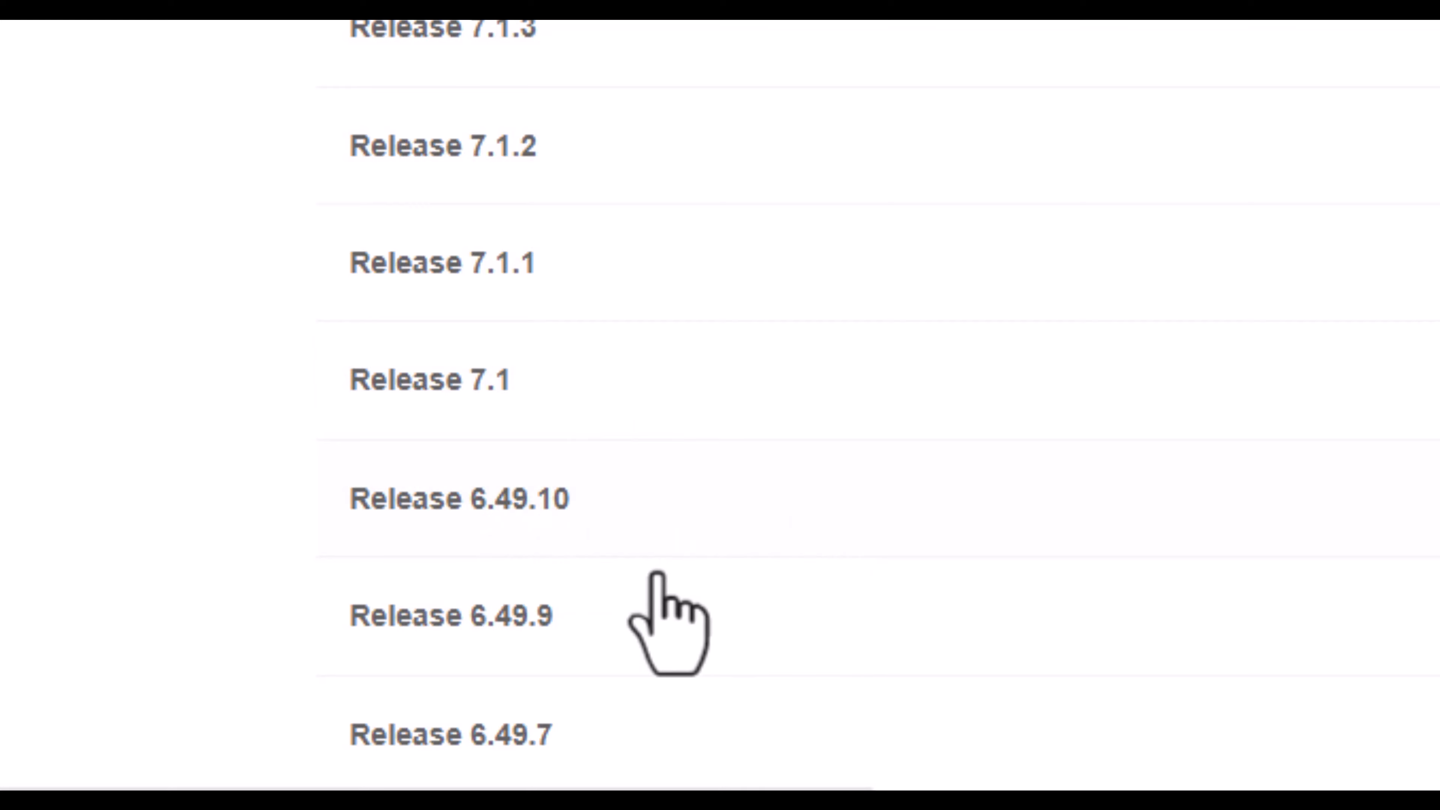
- Download chr-6.49.9.vmdk.zip from Release 6.49.9 and check the download's progress
{"action": "left_click", "coordinate": [554, 621]}
{"action": "scroll", "coordinate": [1075, 499], "scroll_direction": "down", "scroll_amount": 5}
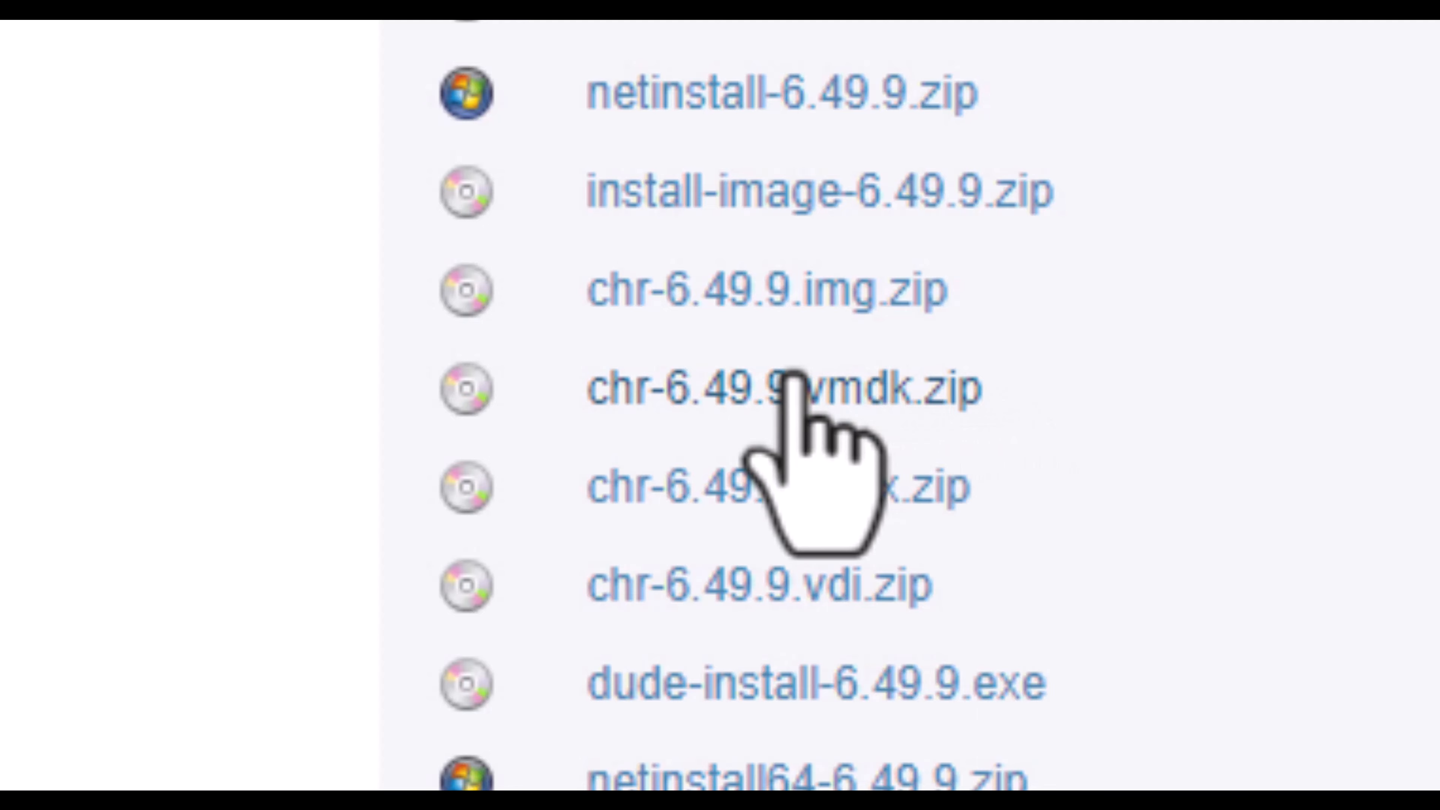
{"action": "left_click", "coordinate": [792, 383]}
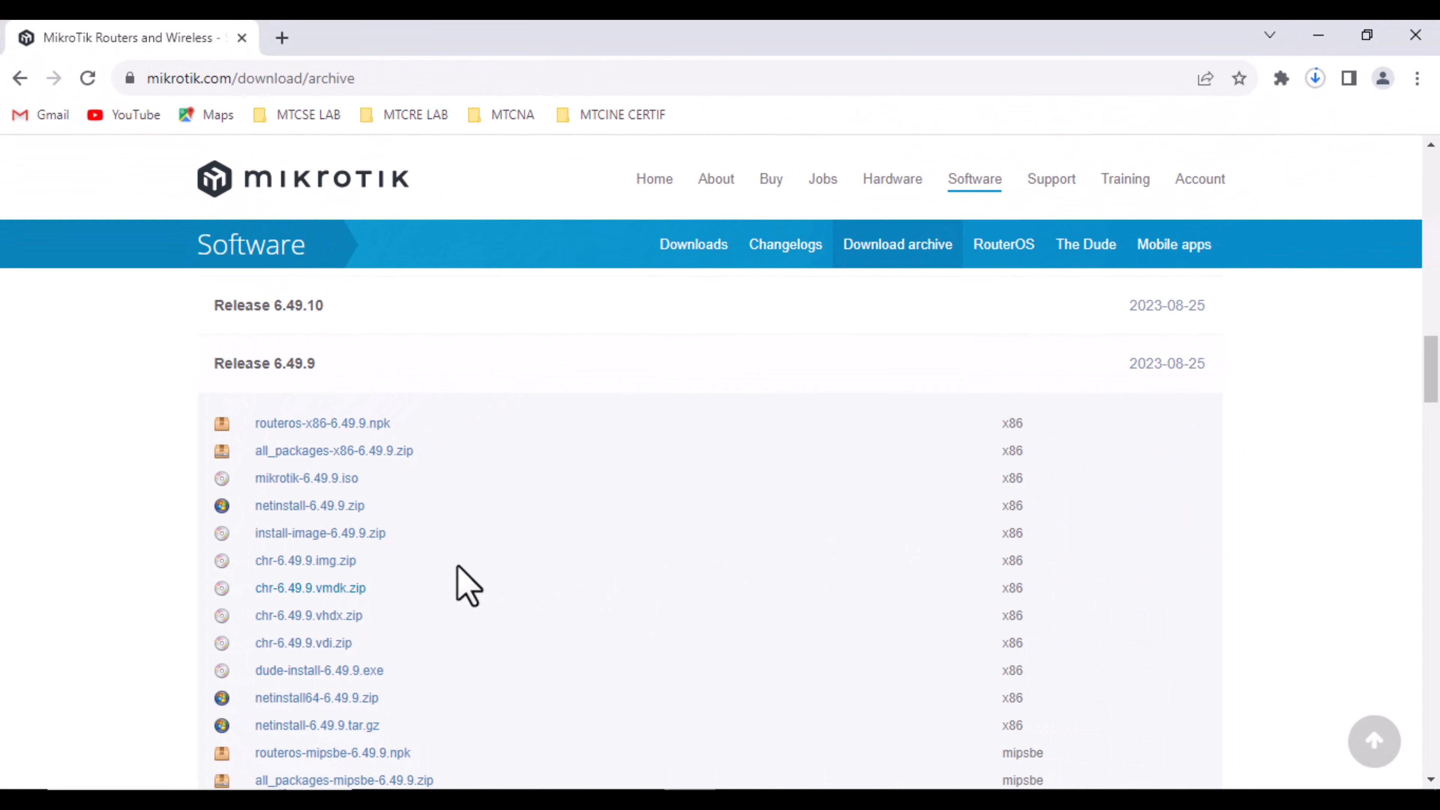
{"action": "left_click", "coordinate": [1316, 86]}
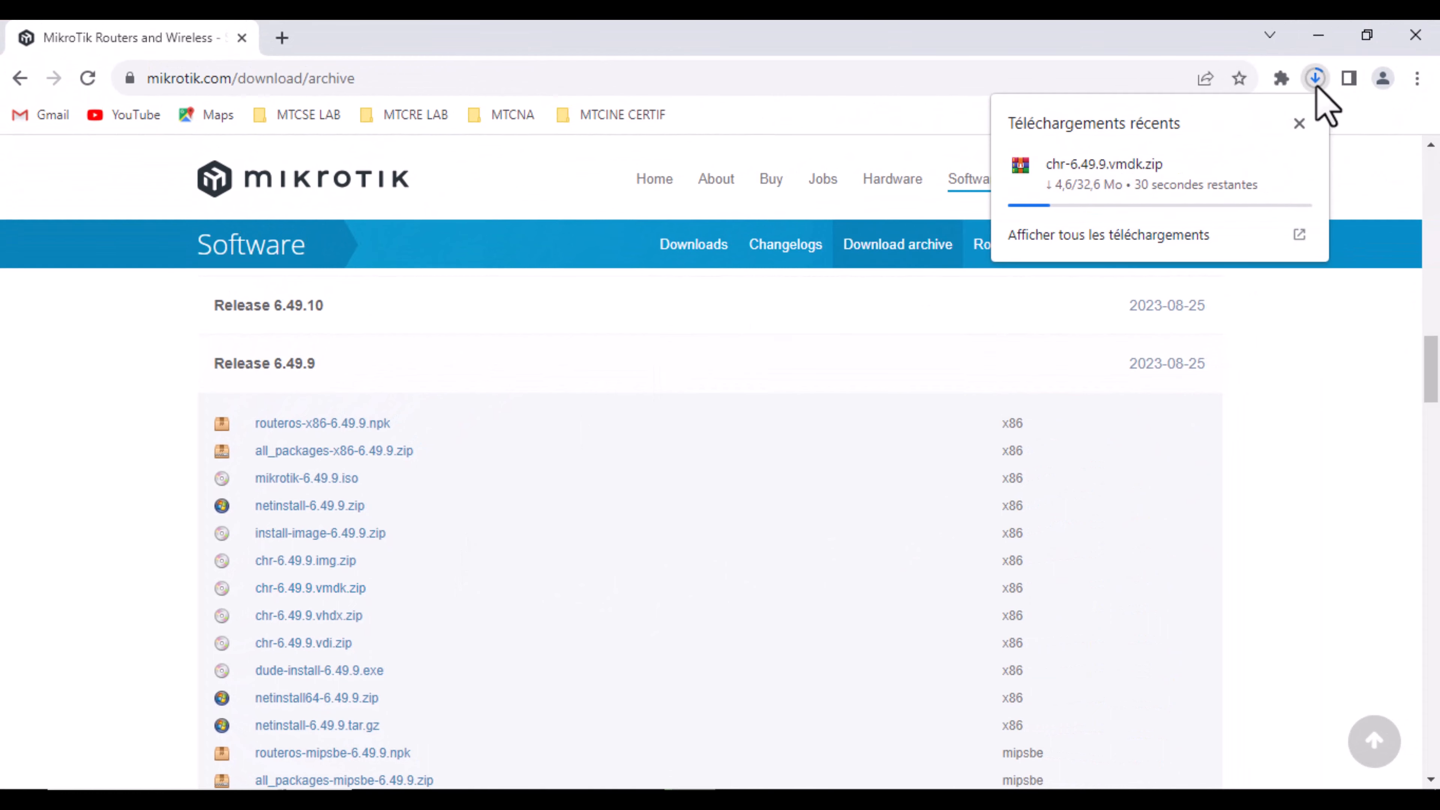
{"action": "left_click", "coordinate": [1315, 77]}
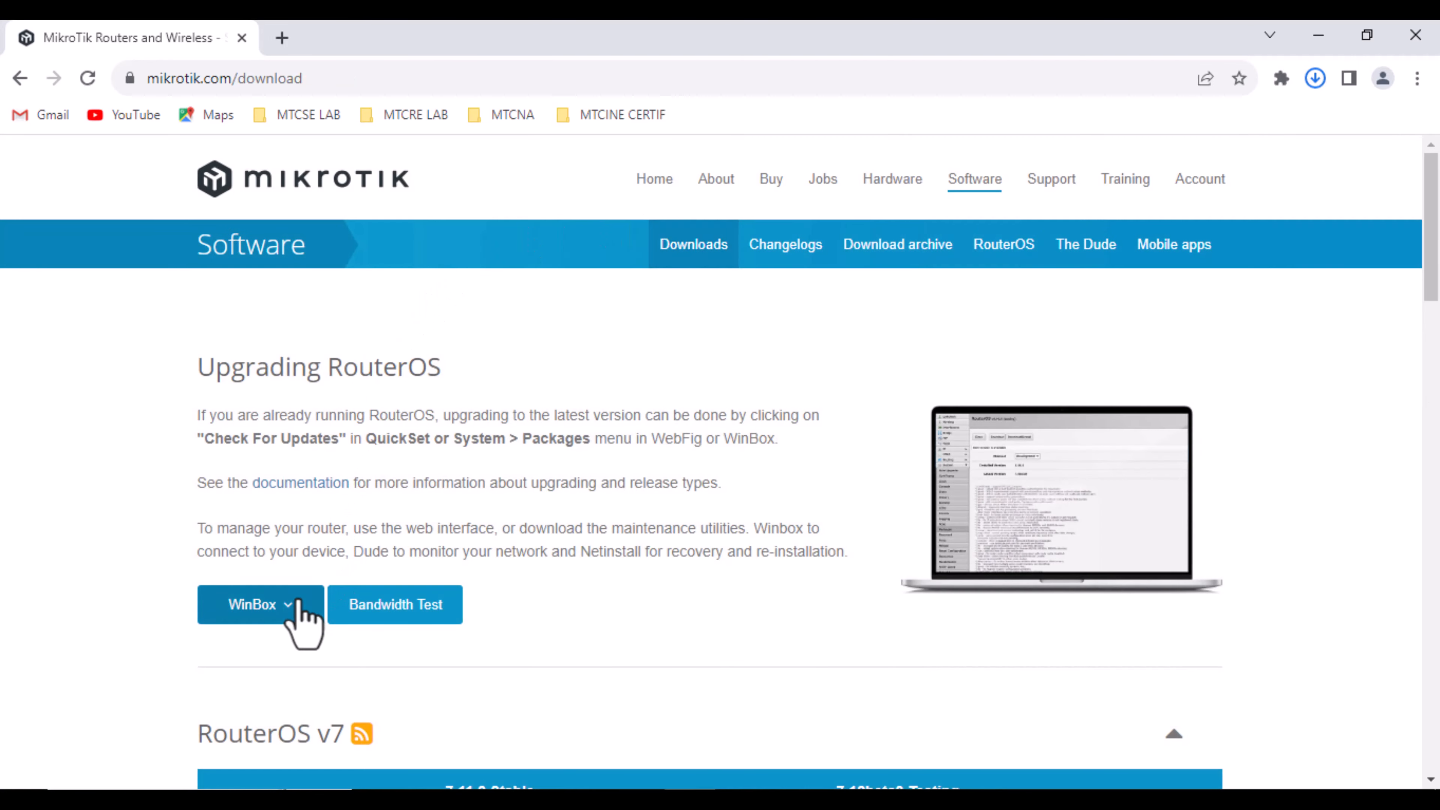
- Download WinBox 3.39 (64-bit) from the software downloads page and minimize the browser
{"action": "left_click", "coordinate": [299, 602]}
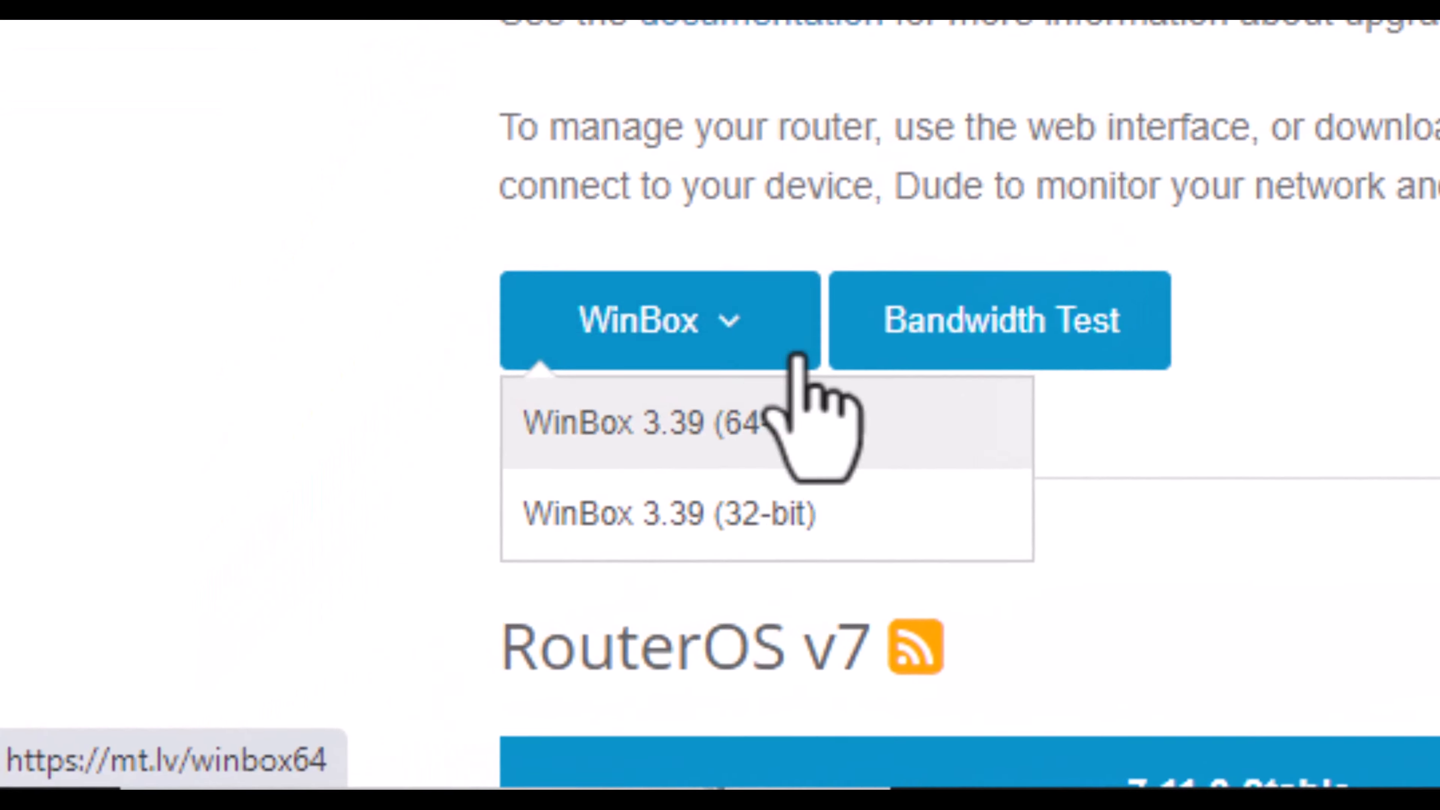
{"action": "left_click", "coordinate": [794, 397]}
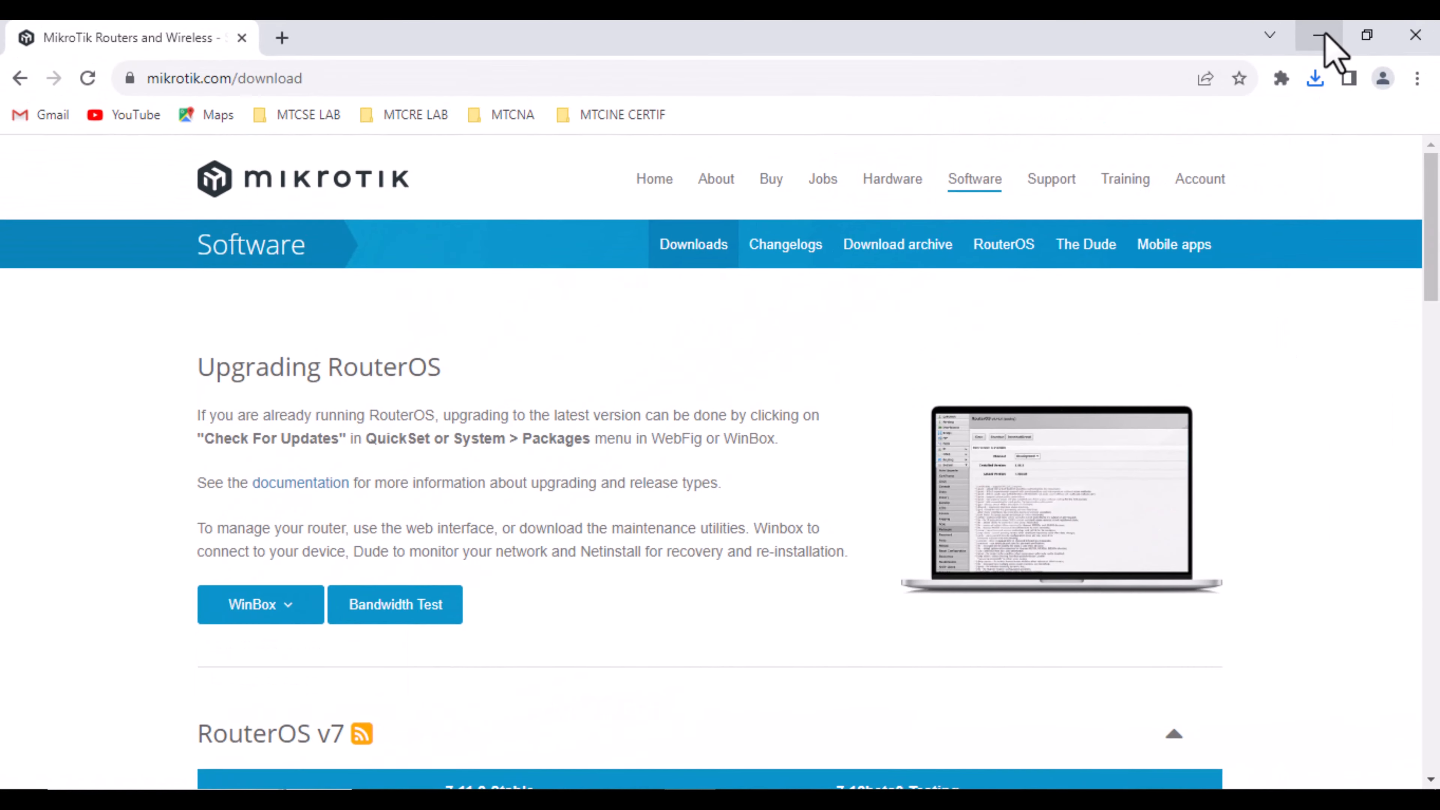
{"action": "left_click", "coordinate": [1325, 35]}
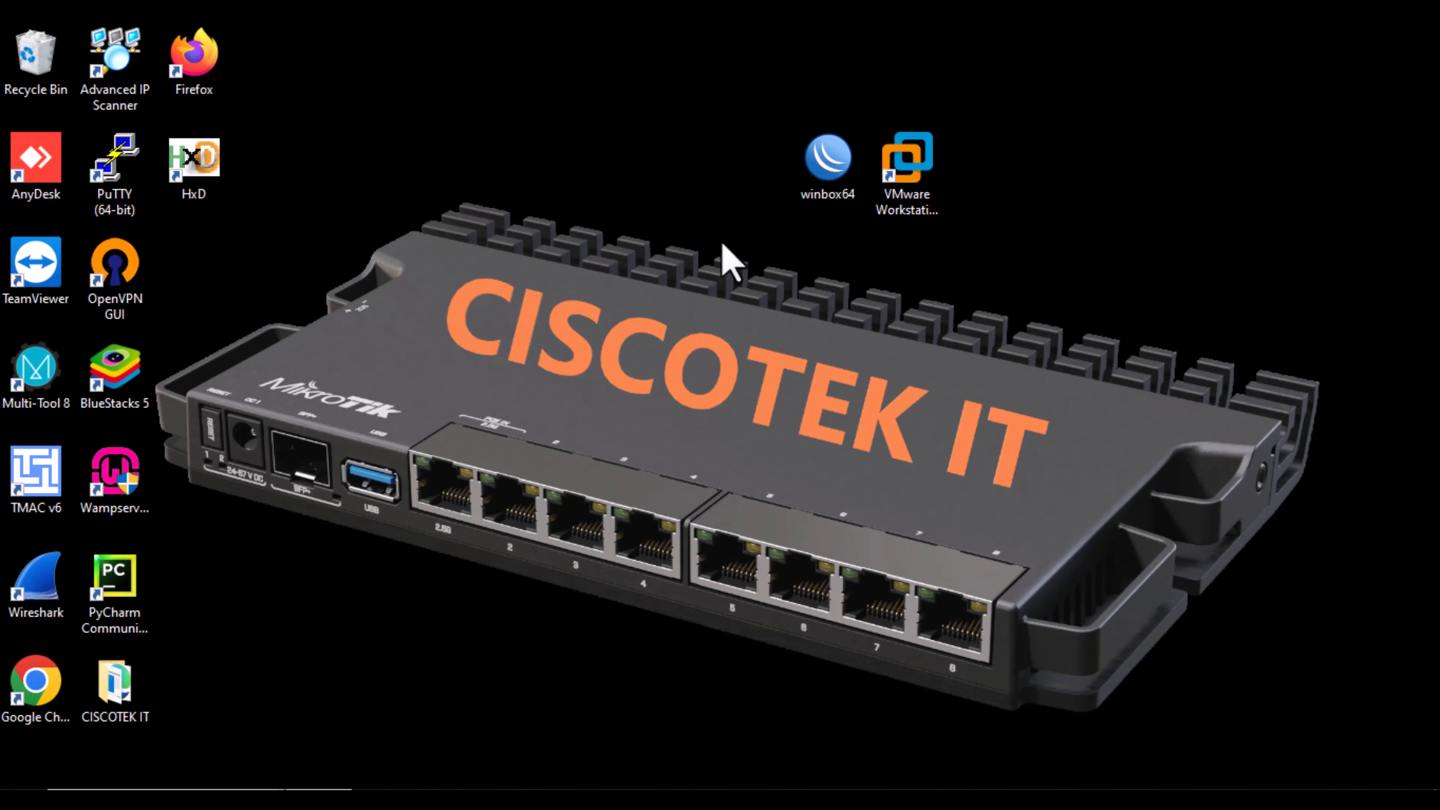
- Launch VMware Workstation, view the existing Mikrotik test 1 machine's summary, and return to the home page
{"action": "left_click", "coordinate": [912, 180]}
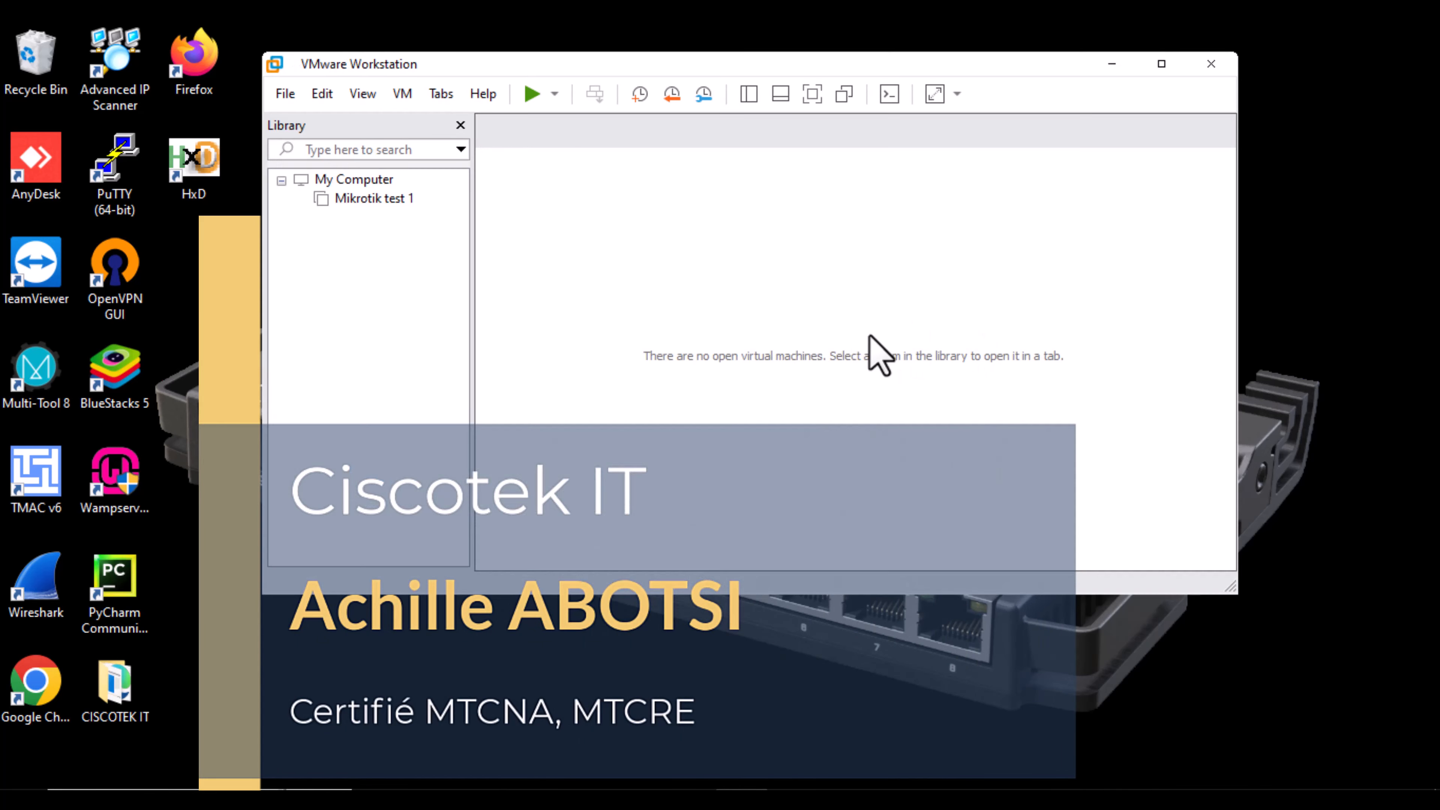
{"action": "left_click", "coordinate": [374, 198]}
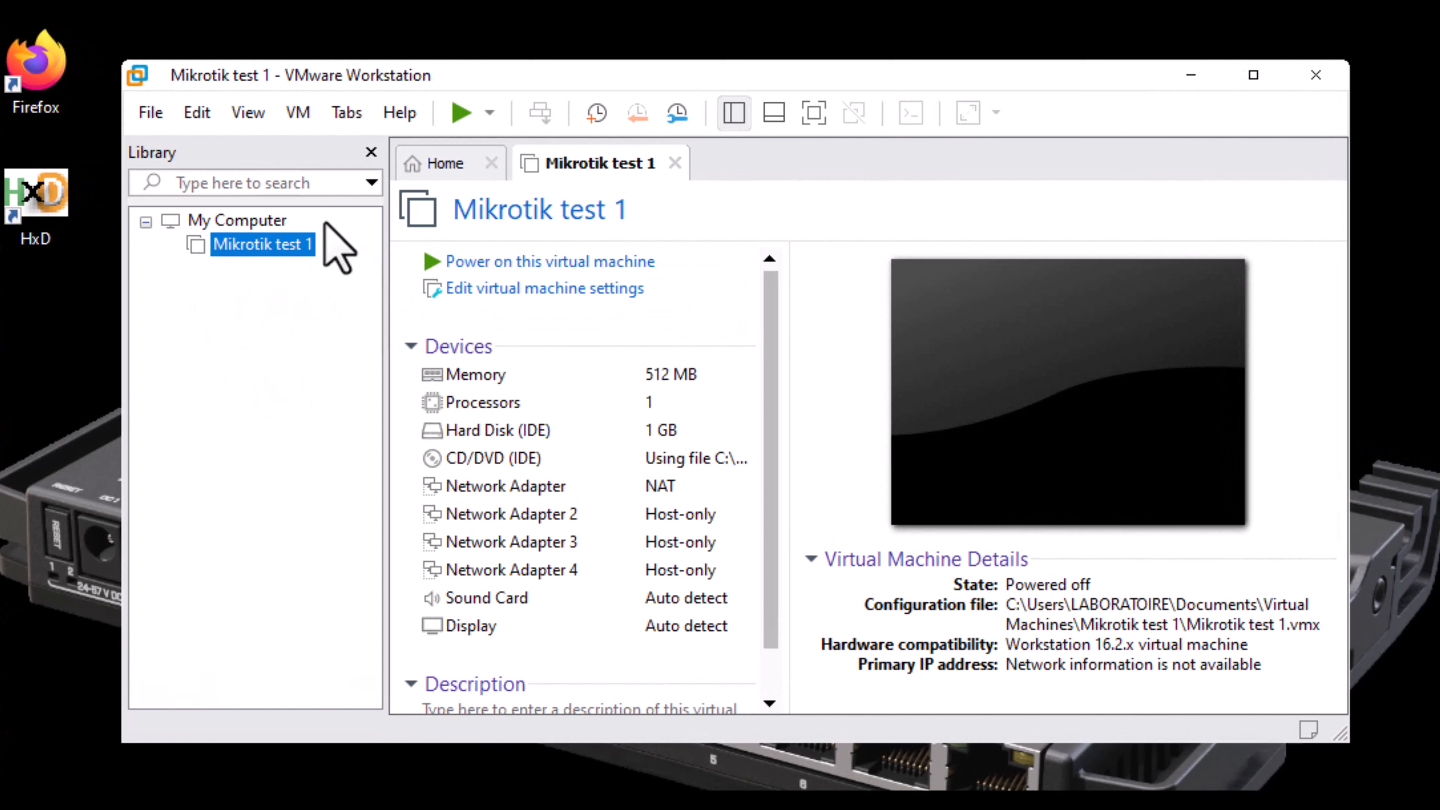
{"action": "left_click", "coordinate": [447, 173]}
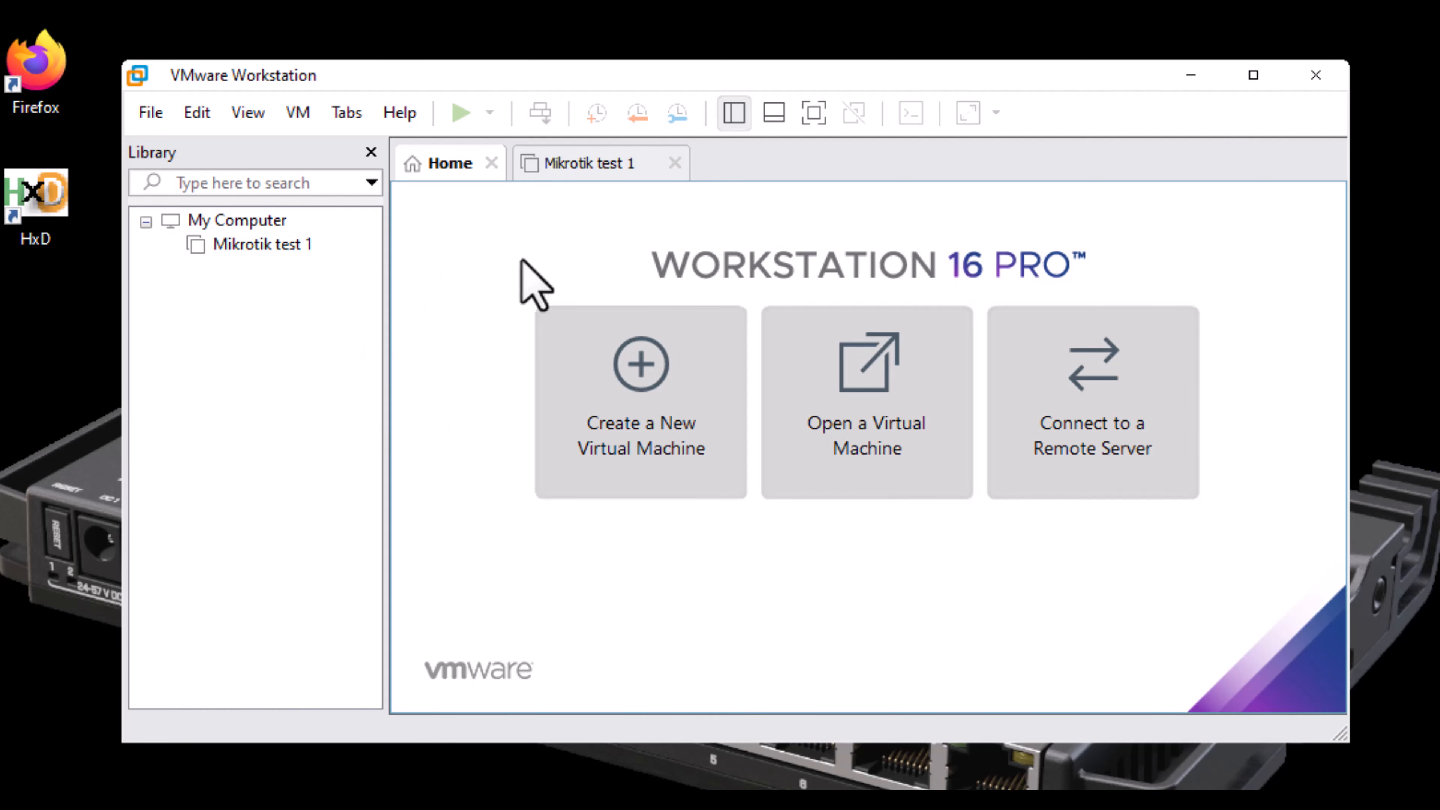
- Start a new typical virtual machine with the operating system installed later and Other 64-bit as the guest system
{"action": "left_click", "coordinate": [636, 383]}
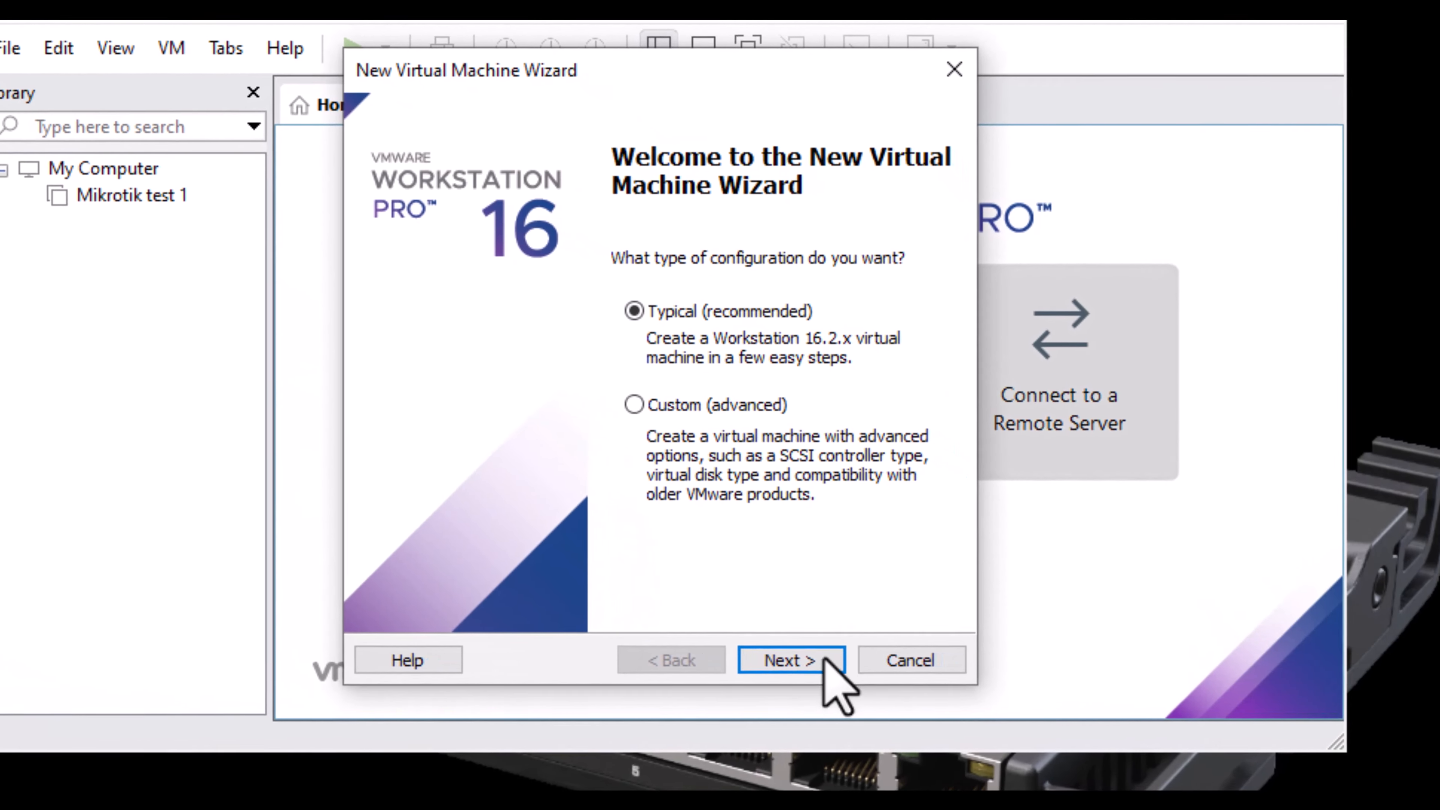
{"action": "left_click", "coordinate": [853, 660]}
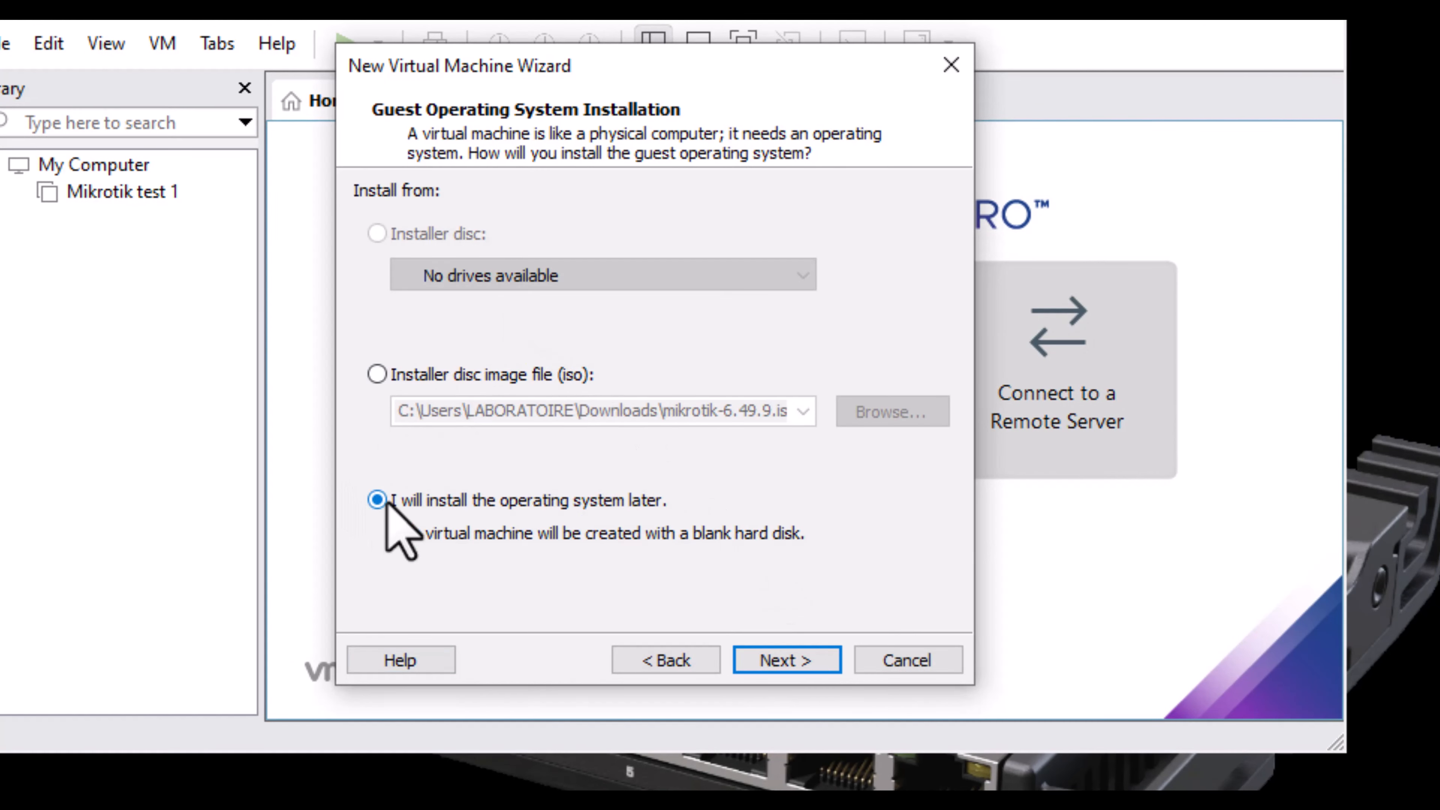
{"action": "left_click", "coordinate": [782, 663]}
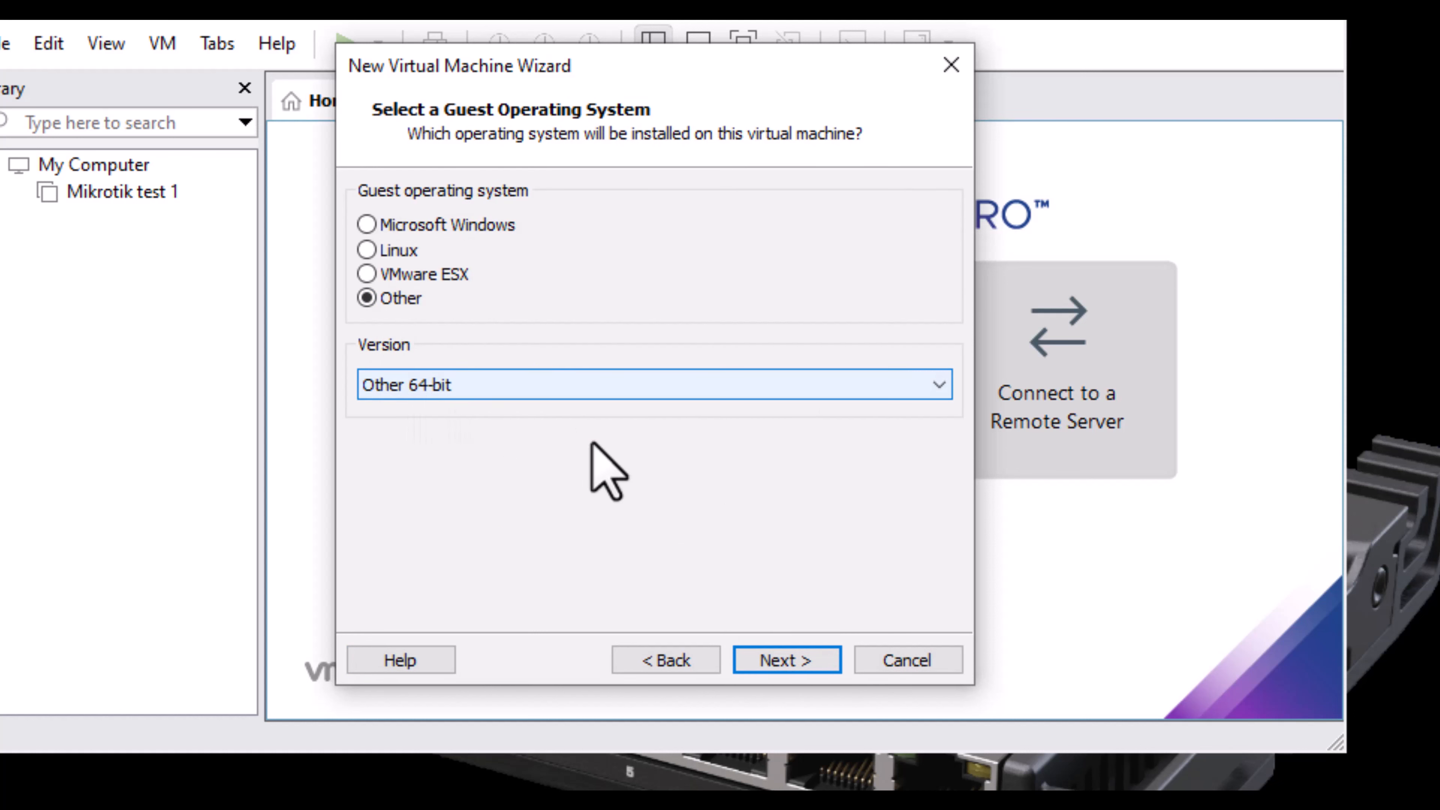
{"action": "left_click", "coordinate": [789, 662]}
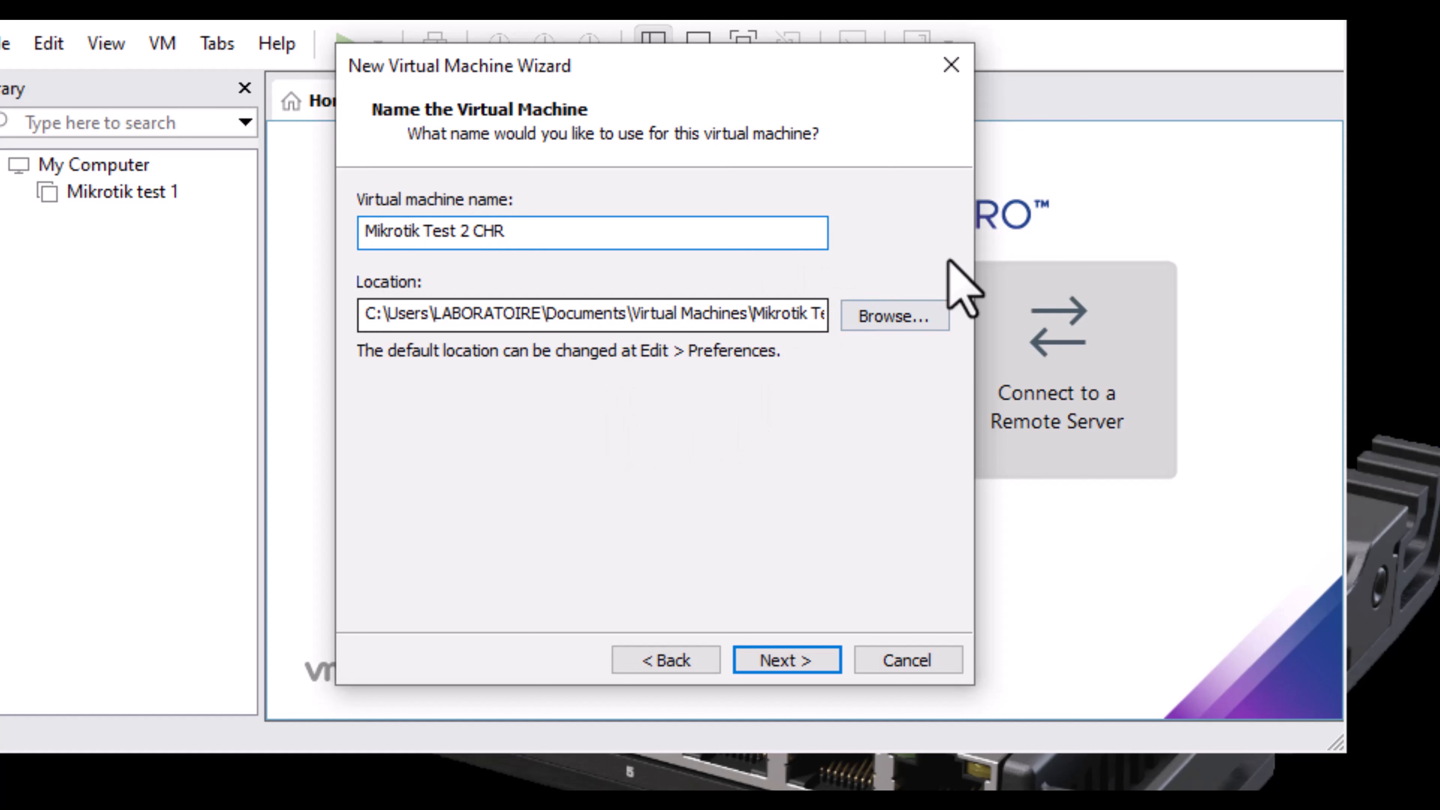
- Name the virtual machine Mikrotik Test 2 CHR and set its location to the Documents folder
{"action": "left_click", "coordinate": [777, 674]}
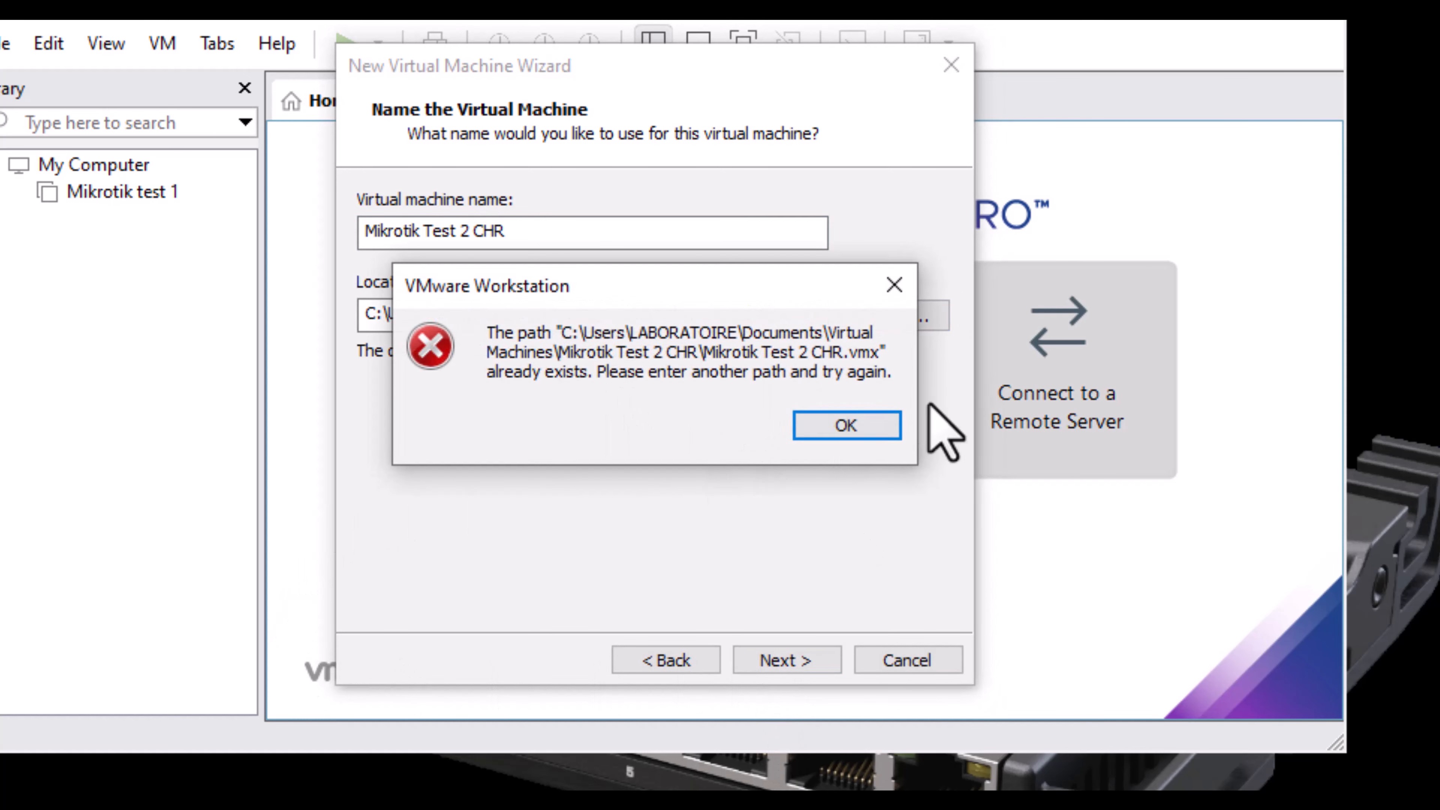
{"action": "left_click", "coordinate": [860, 425]}
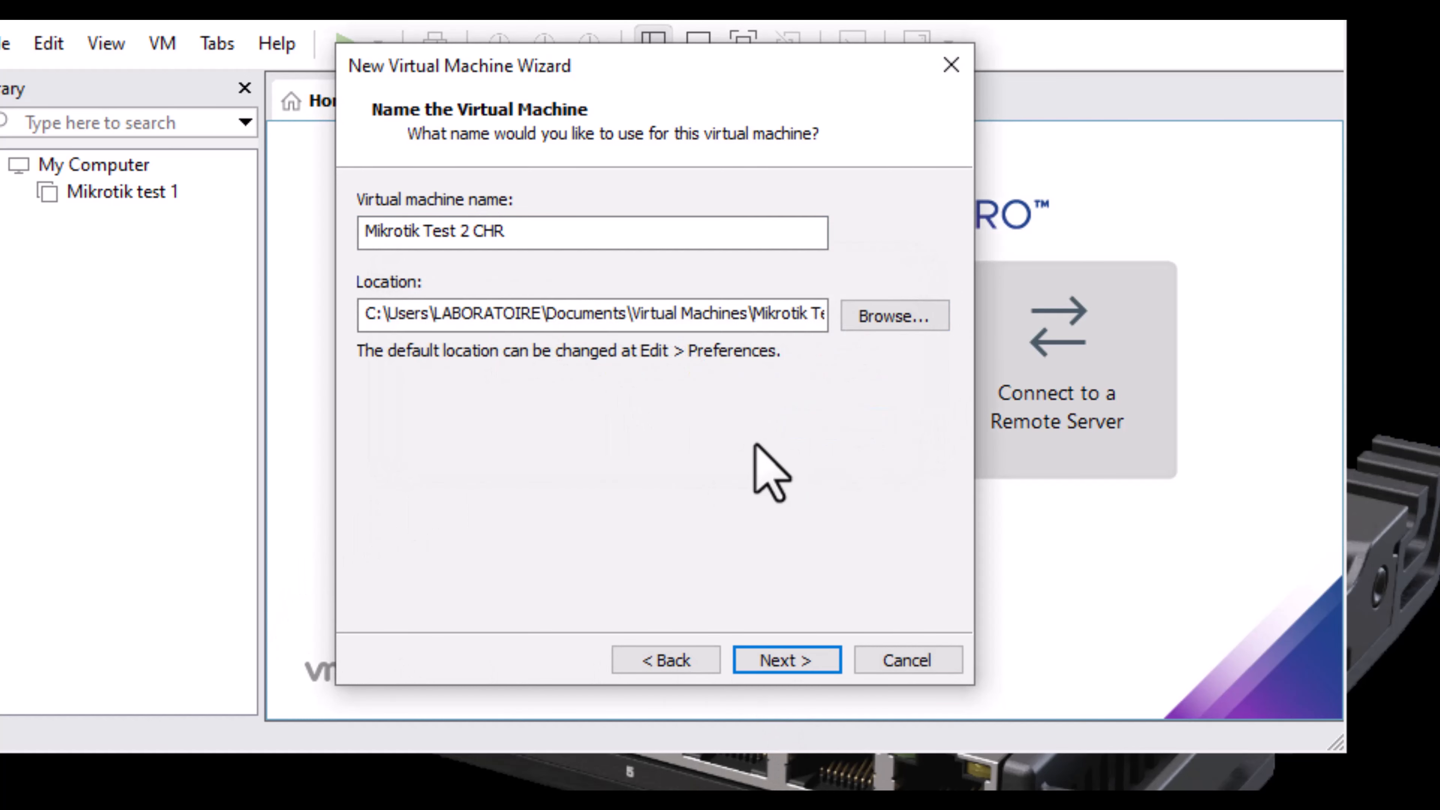
{"action": "left_click", "coordinate": [895, 316]}
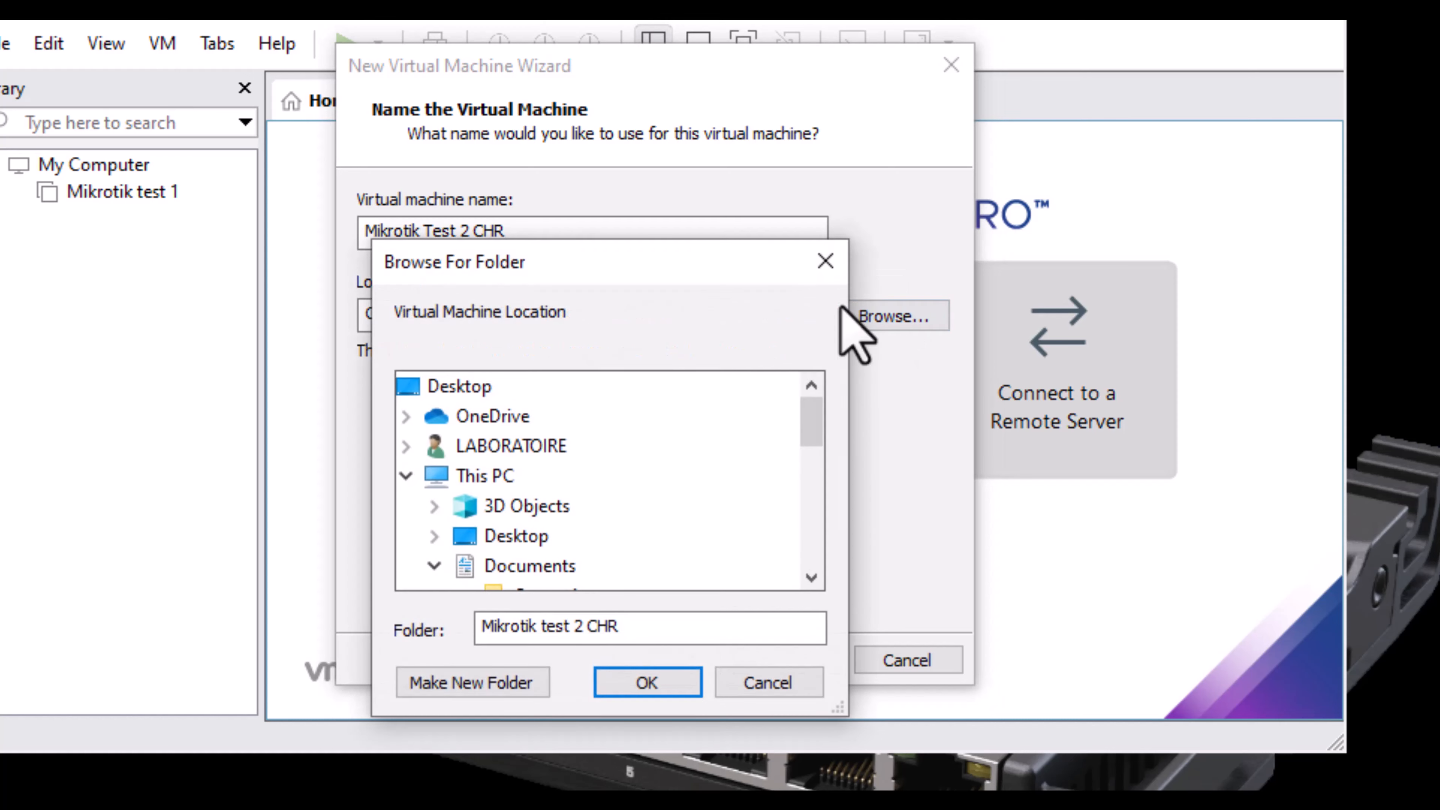
{"action": "scroll", "coordinate": [536, 510], "scroll_direction": "down", "scroll_amount": 1}
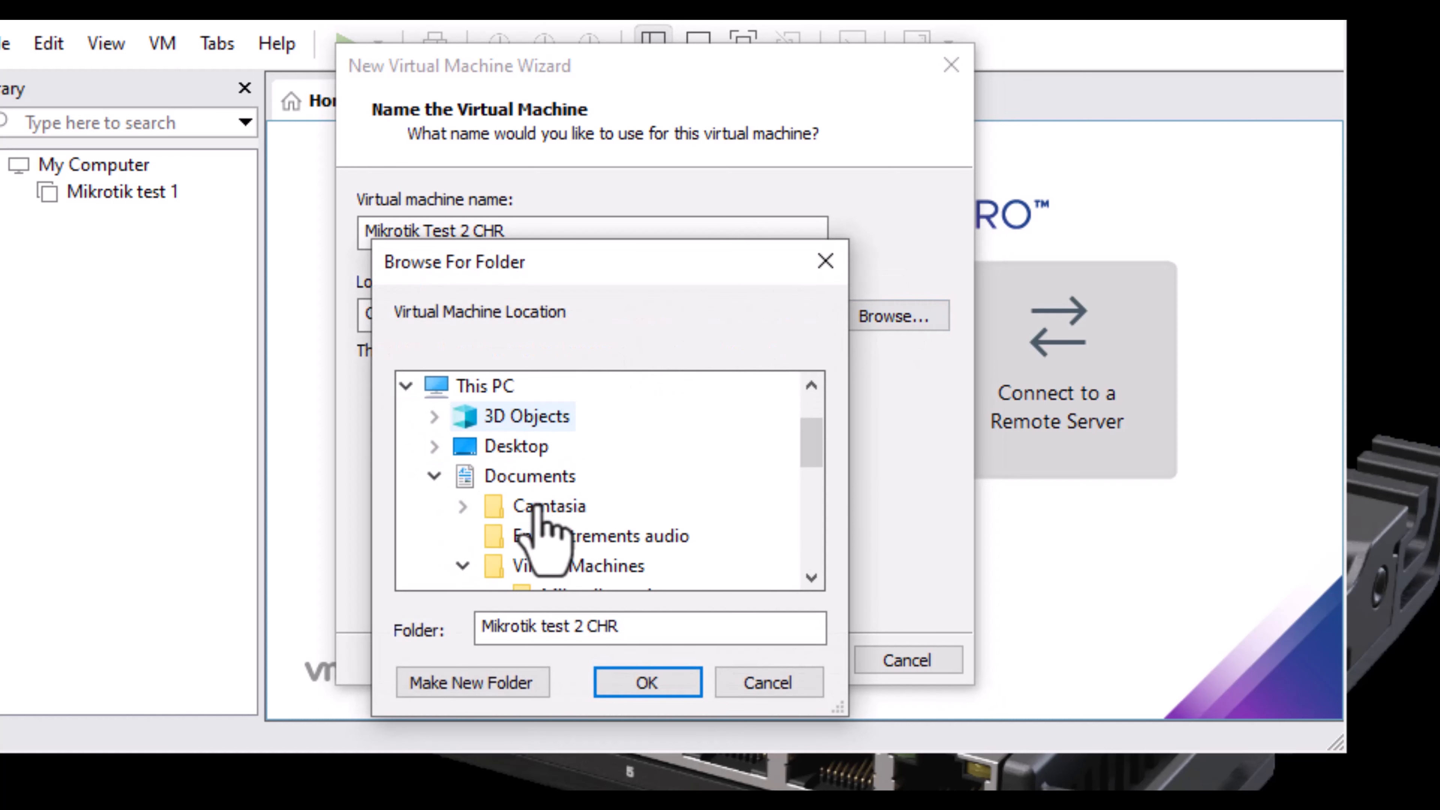
{"action": "left_click", "coordinate": [543, 476]}
{"action": "left_click", "coordinate": [655, 688]}
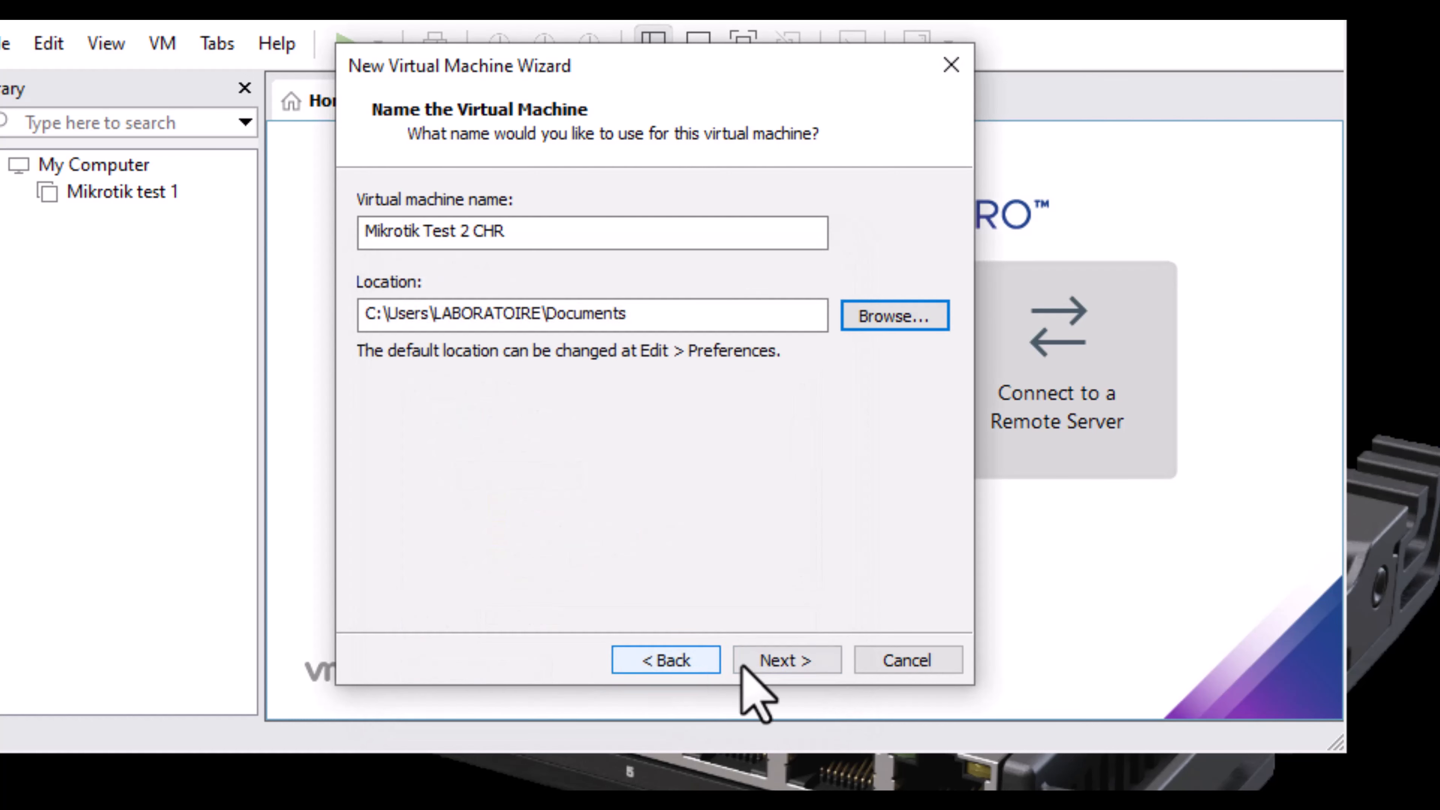
{"action": "left_click", "coordinate": [778, 661]}
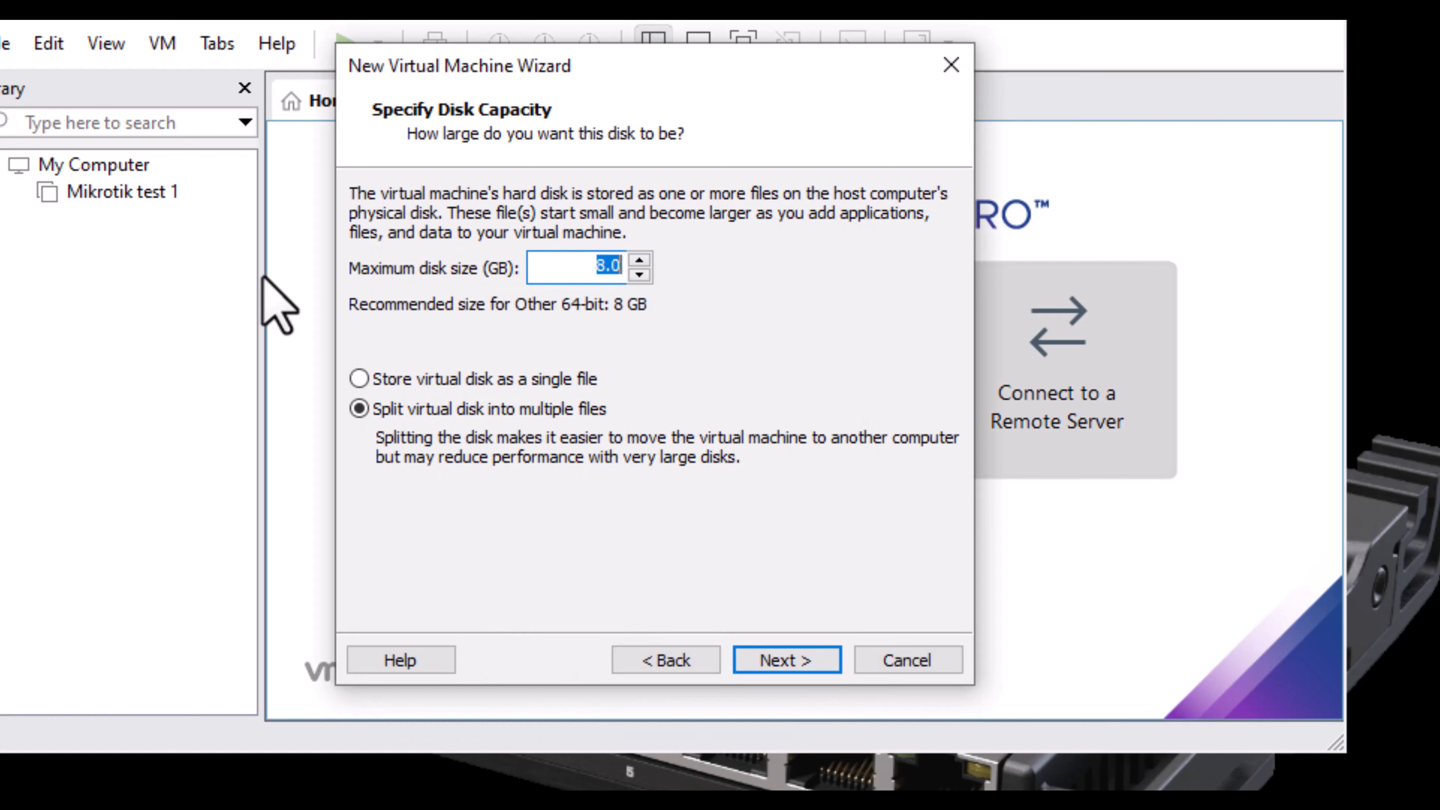
- Accept the 8 GB disk split into multiple files and finish creating the virtual machine
{"action": "left_click", "coordinate": [786, 661]}
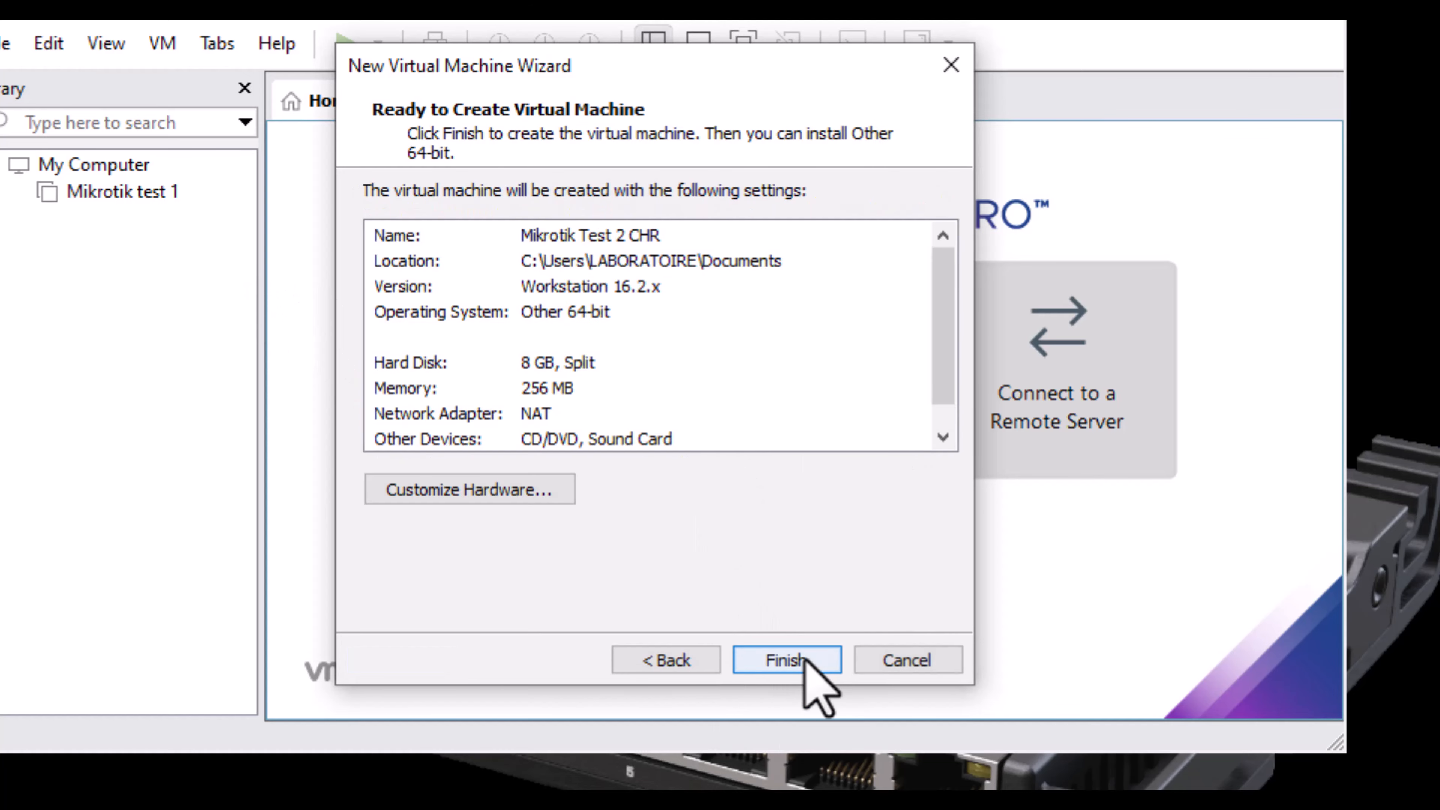
{"action": "left_click", "coordinate": [802, 659]}
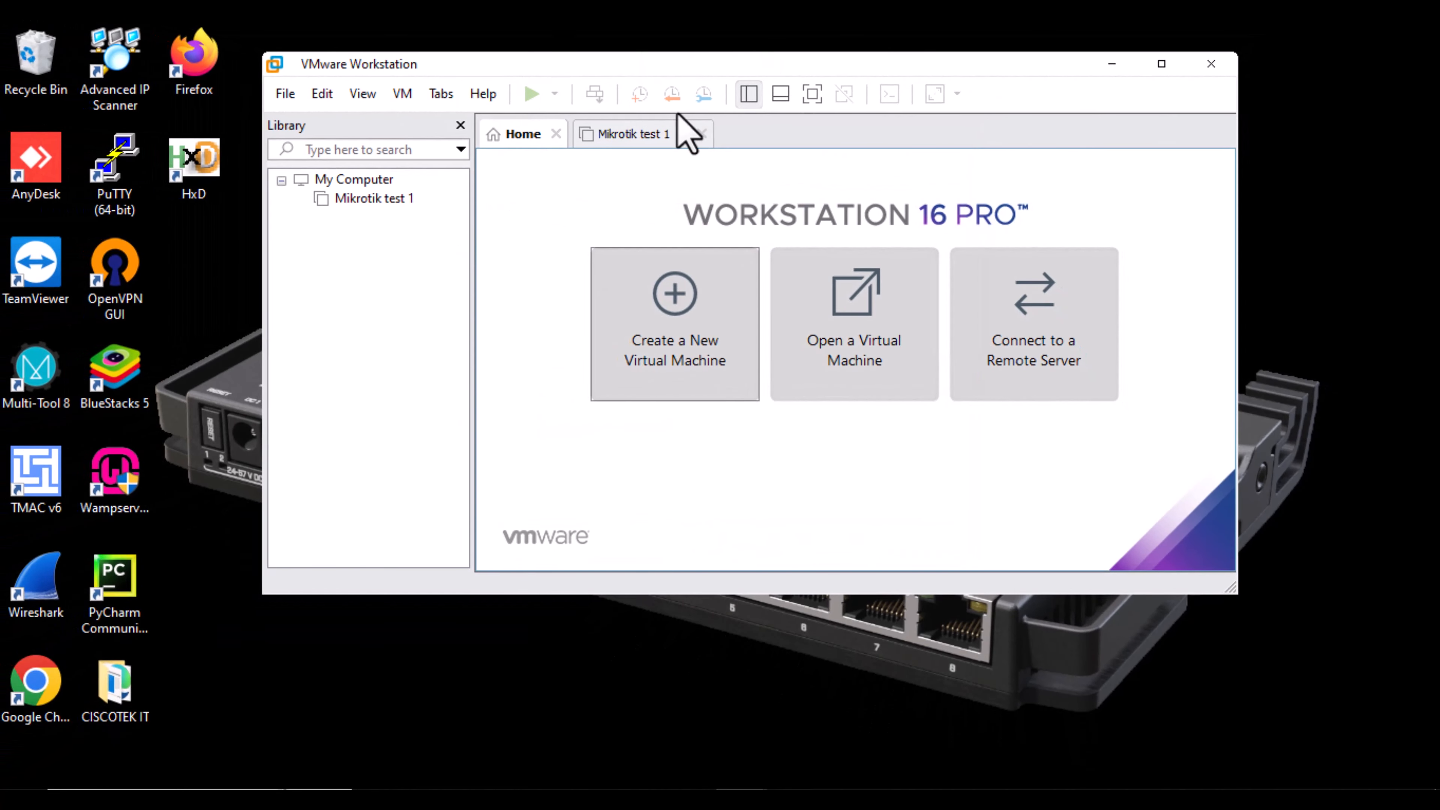
{"action": "left_click_drag", "start_coordinate": [746, 68], "coordinate": [876, 56]}
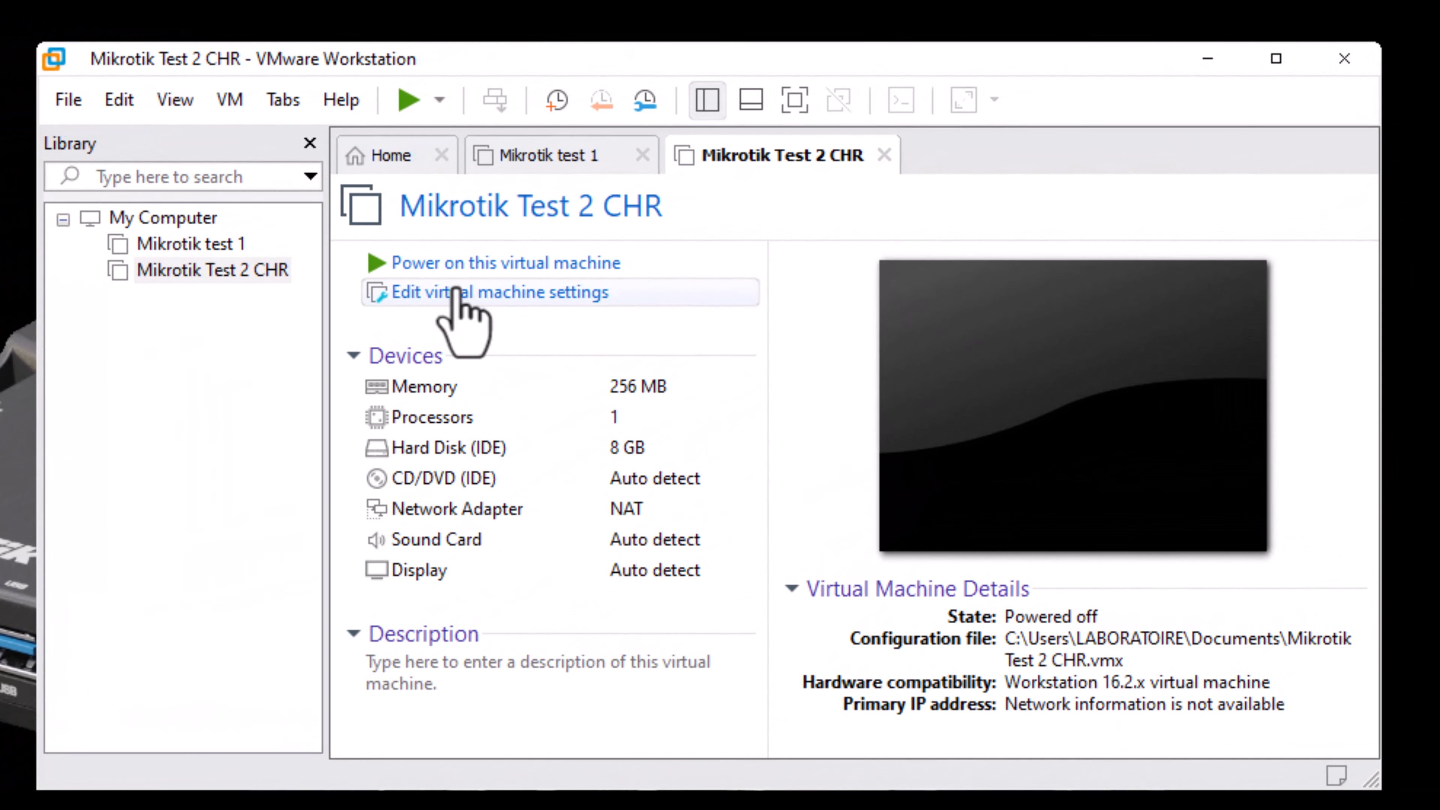
- In the Mikrotik Test 2 CHR settings, set the memory to 512 MB and remove the hard disk
{"action": "left_click", "coordinate": [457, 291]}
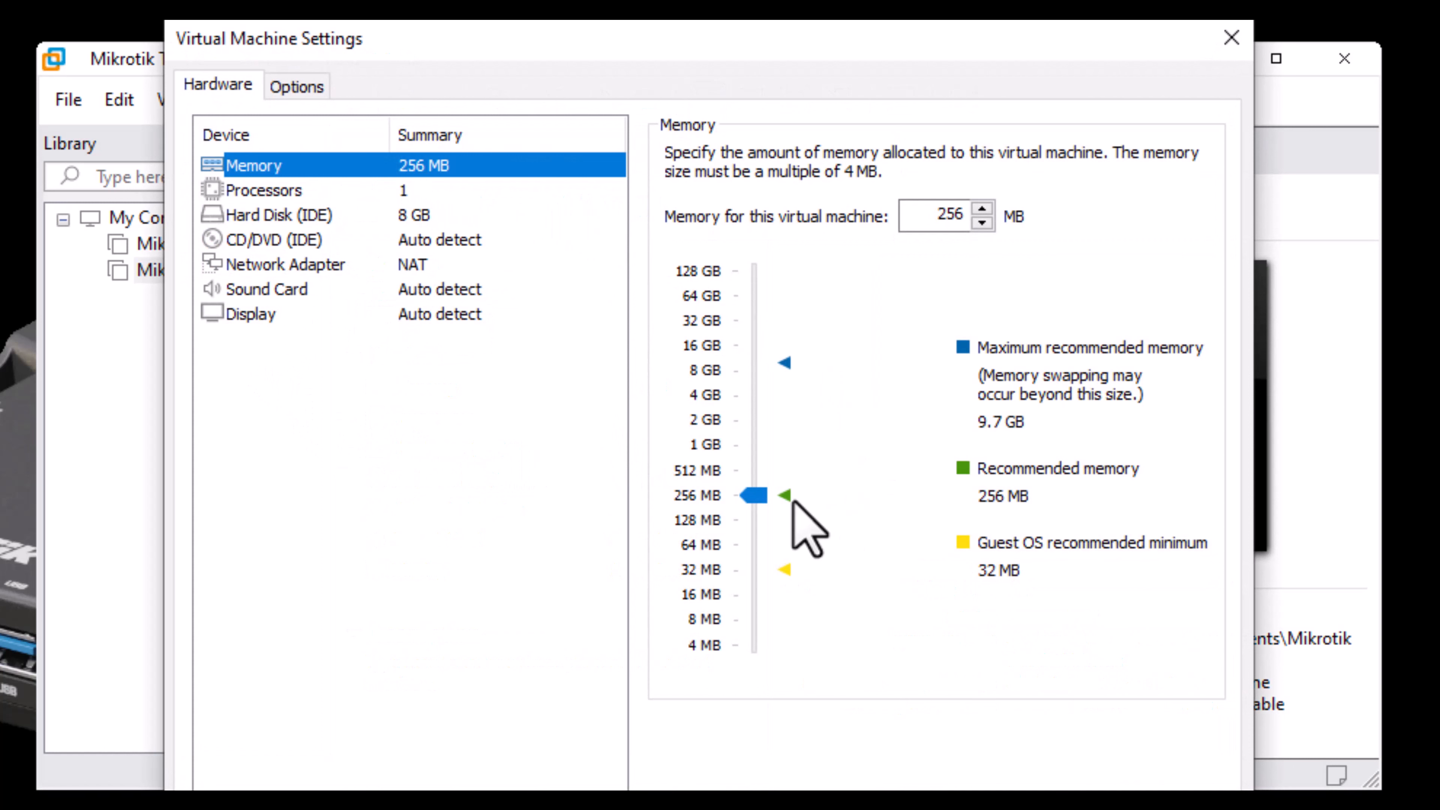
{"action": "left_click", "coordinate": [385, 214]}
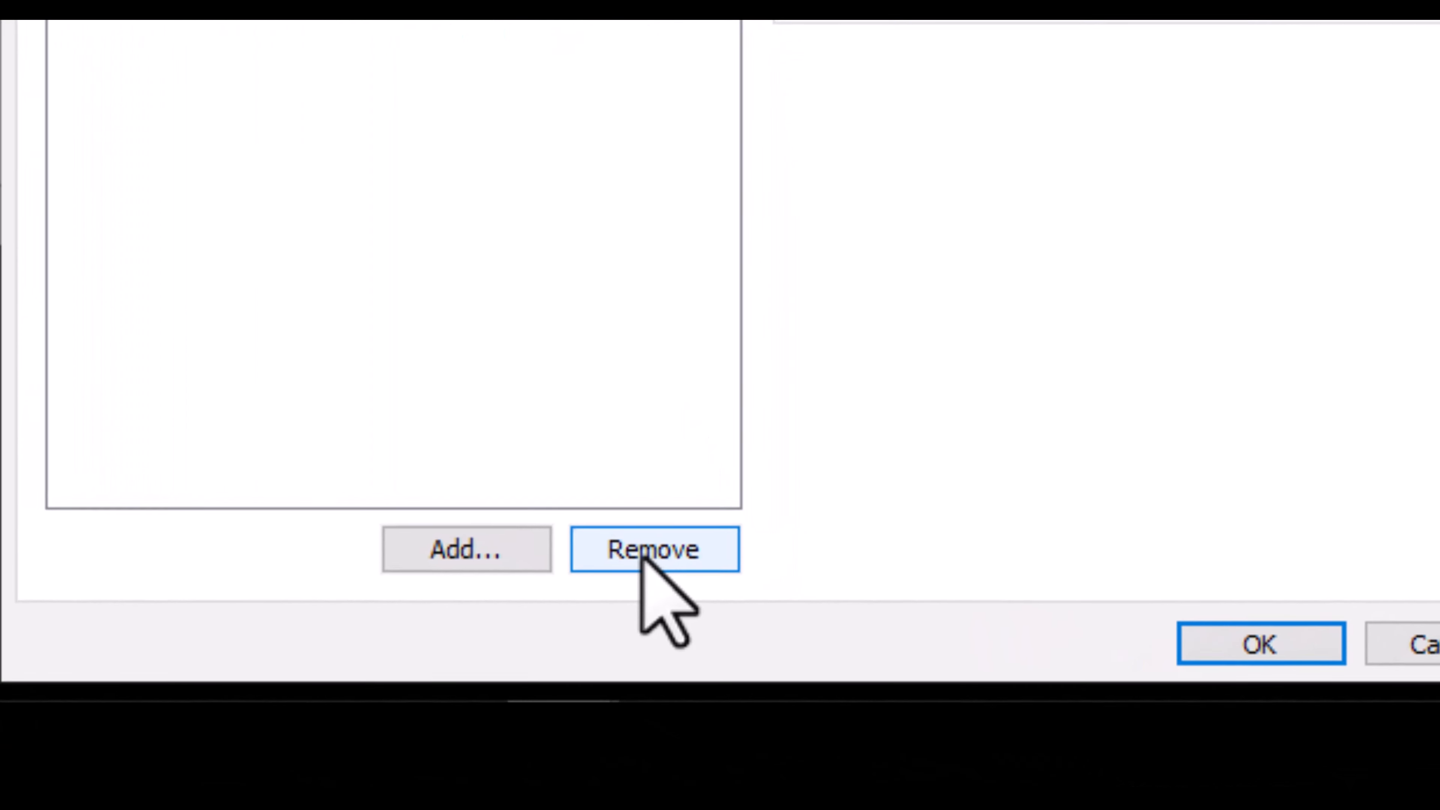
{"action": "left_click", "coordinate": [783, 722]}
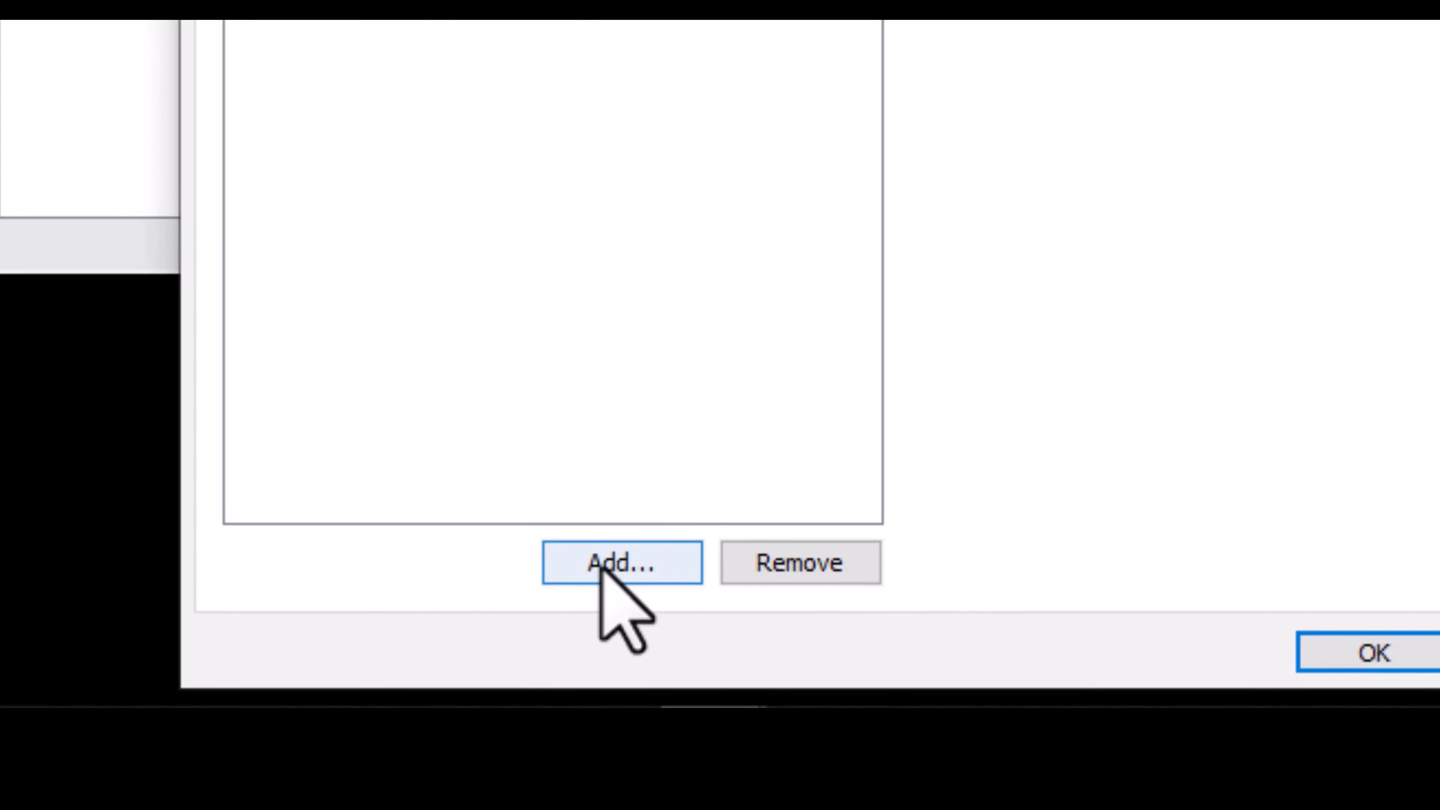
- Start adding an IDE hard disk that uses an existing virtual disk and browse to the Downloads folder for its file
{"action": "left_click", "coordinate": [602, 567]}
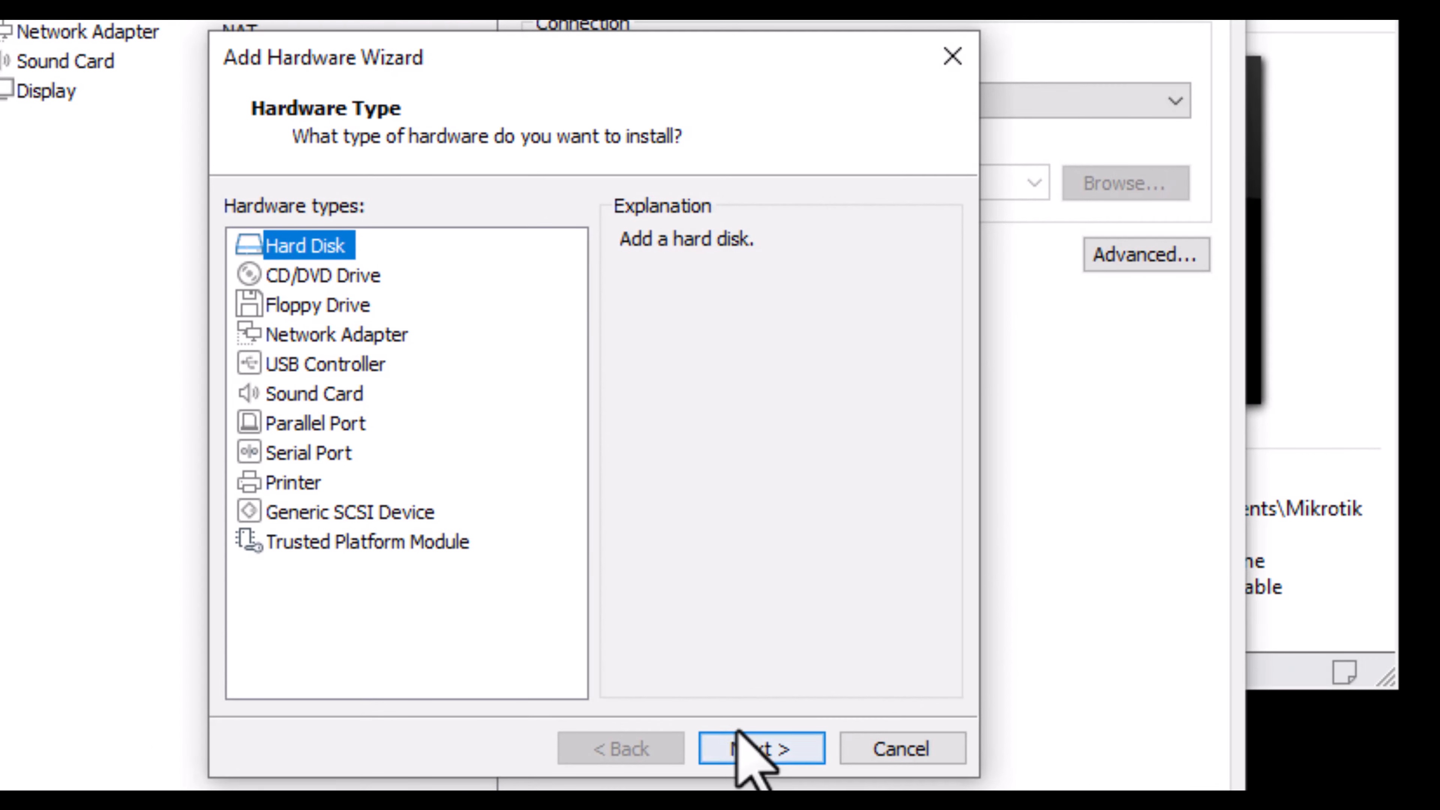
{"action": "left_click", "coordinate": [738, 737]}
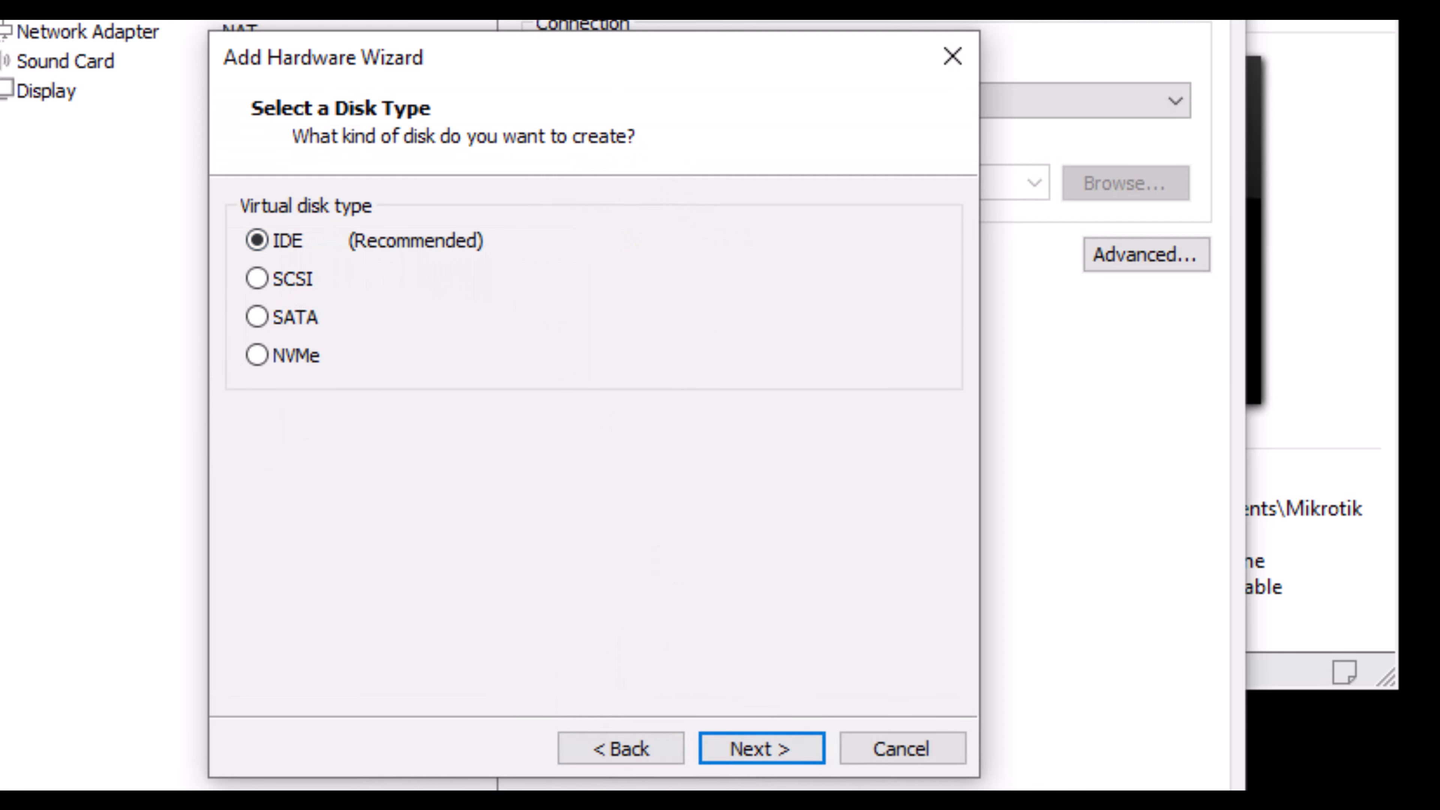
{"action": "left_click", "coordinate": [771, 749]}
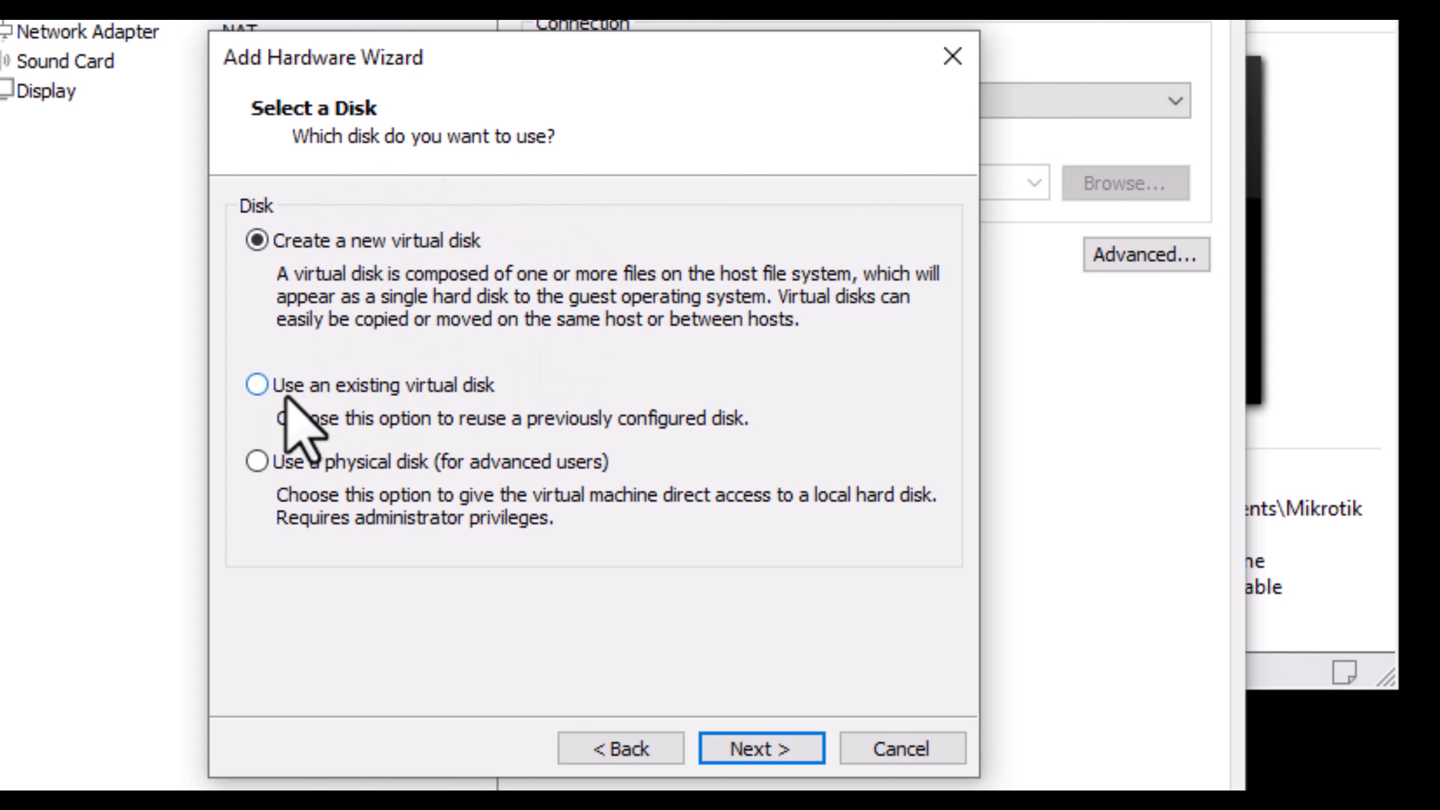
{"action": "left_click", "coordinate": [770, 762]}
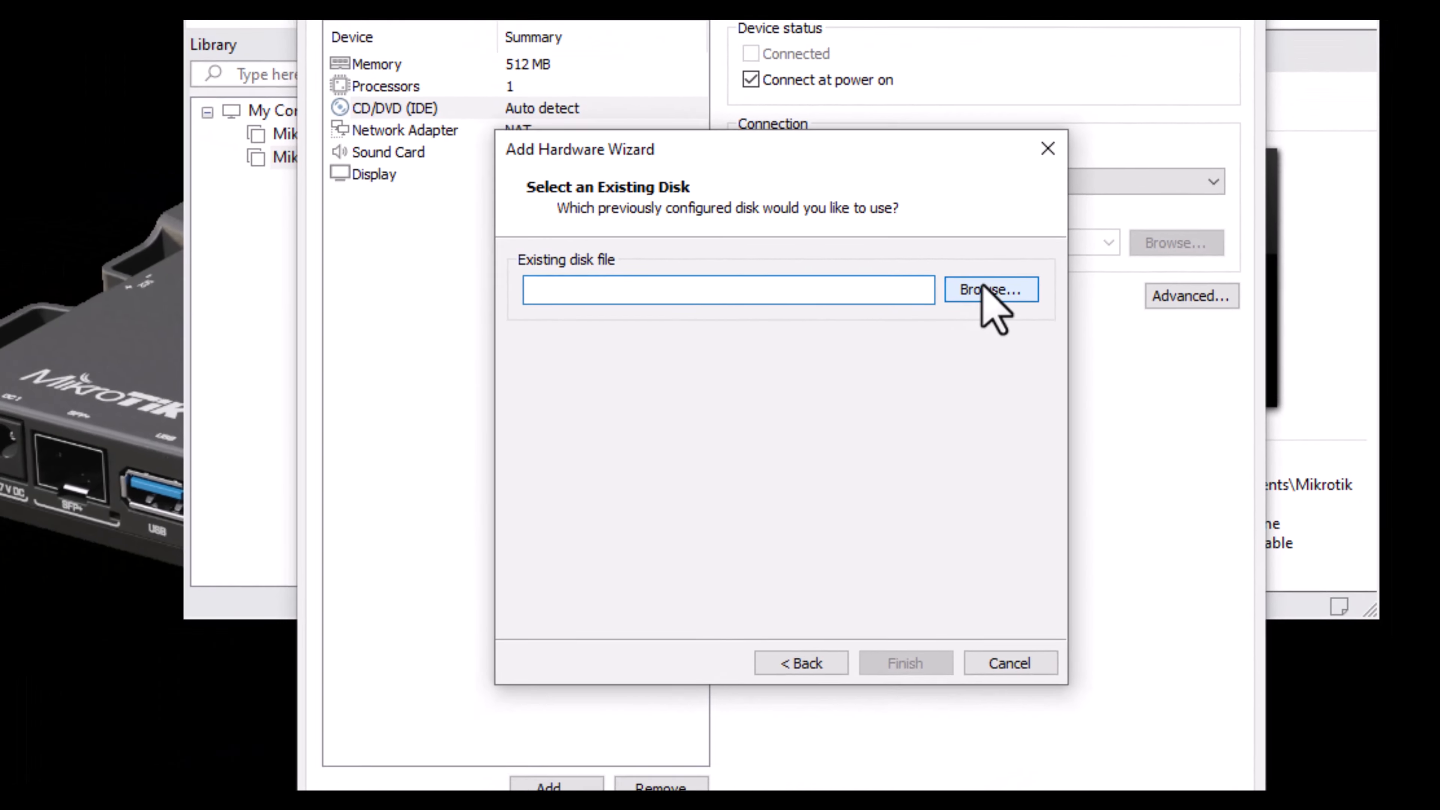
{"action": "left_click", "coordinate": [873, 248]}
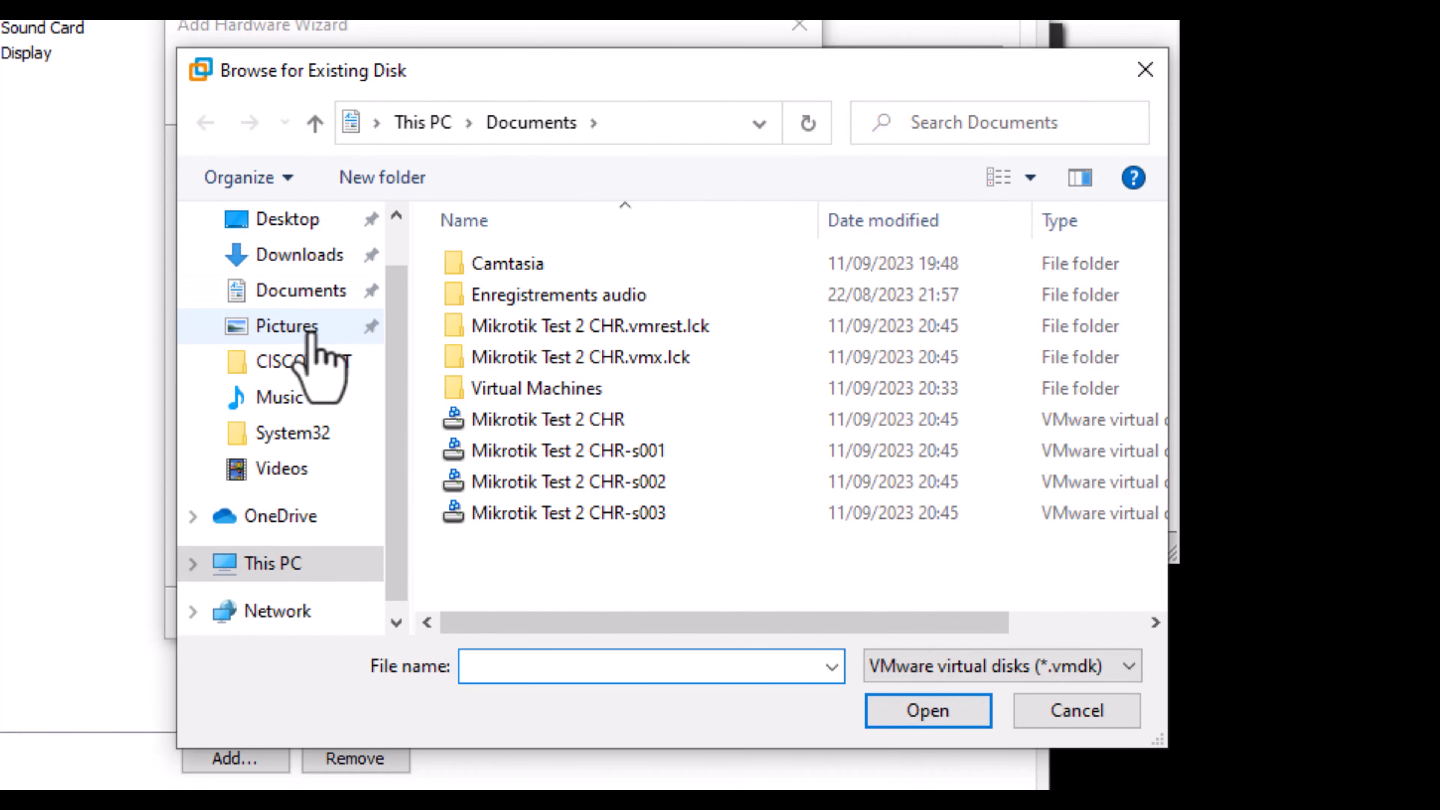
{"action": "left_click", "coordinate": [318, 257]}
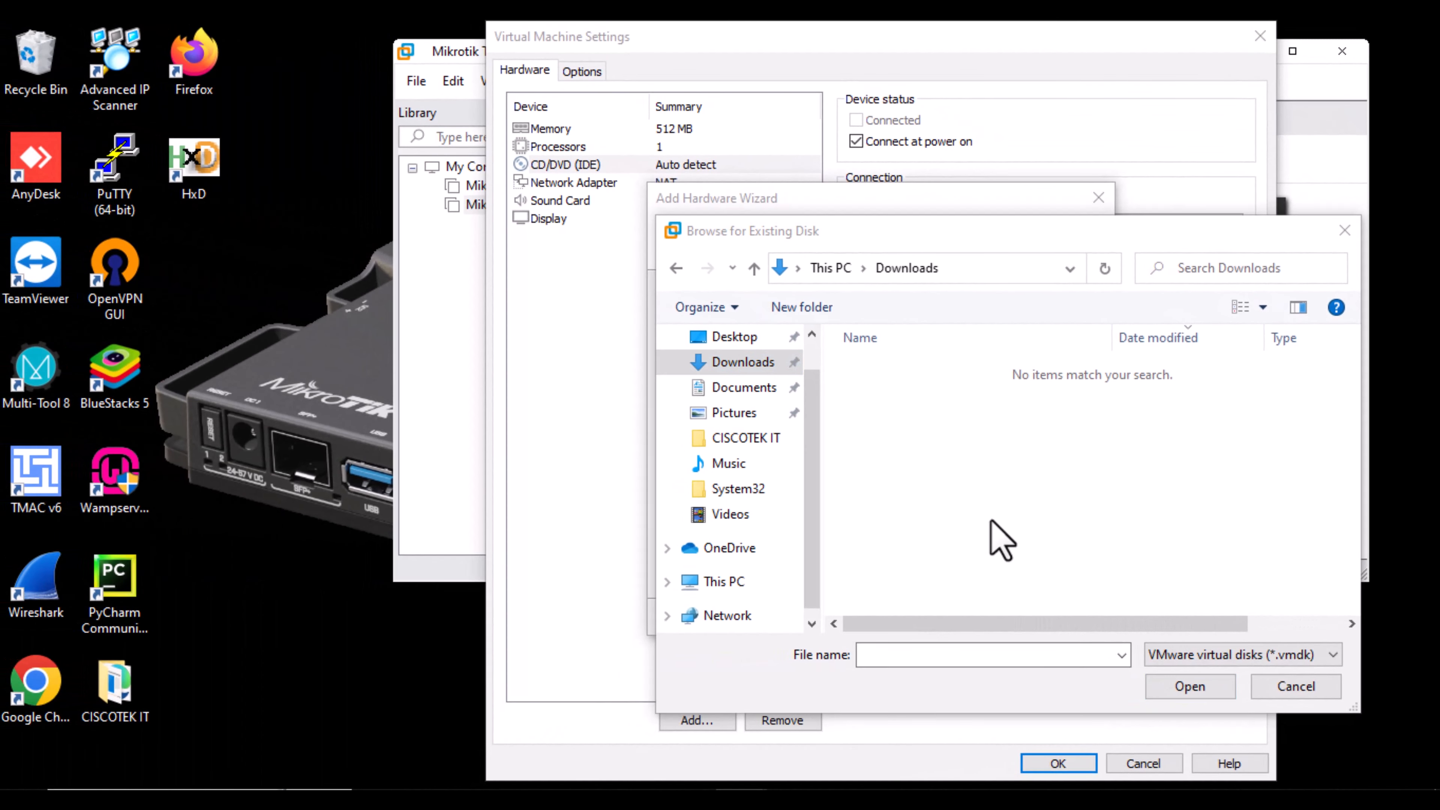
- In File Explorer, extract the chr-6.49.9.vmdk archive in Downloads into its own folder and check the folder's contents
{"action": "key", "text": "super+e"}
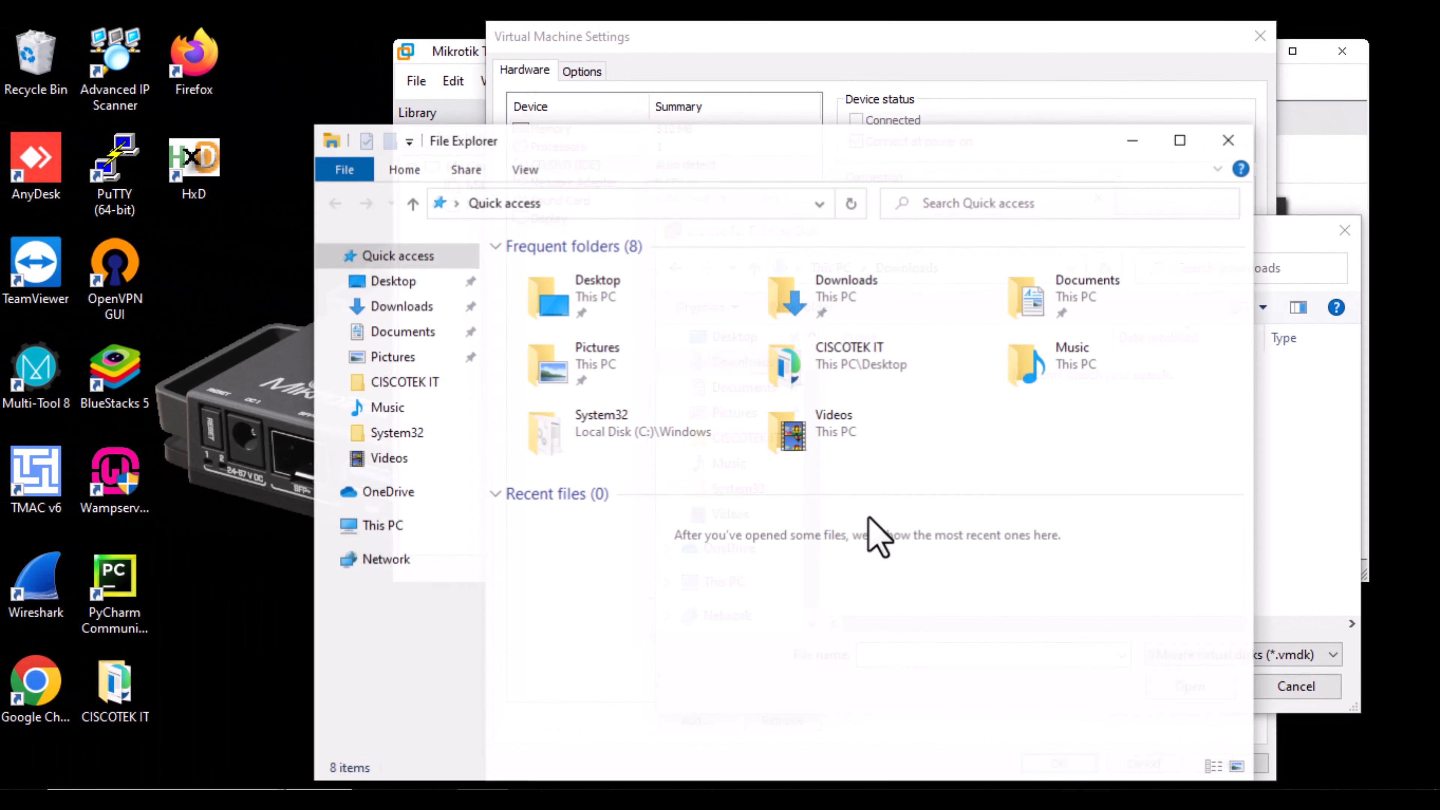
{"action": "left_click", "coordinate": [408, 307]}
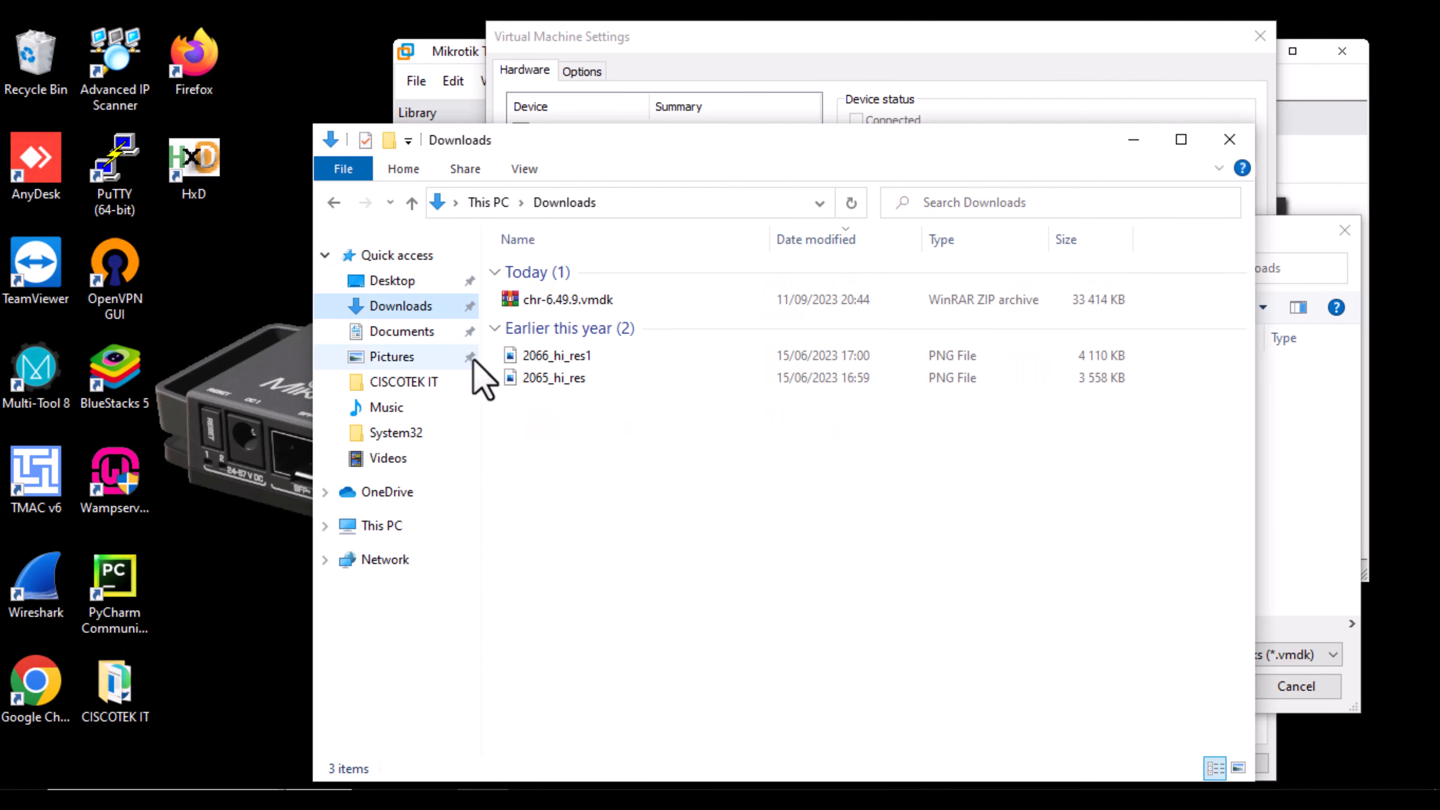
{"action": "left_click", "coordinate": [596, 302]}
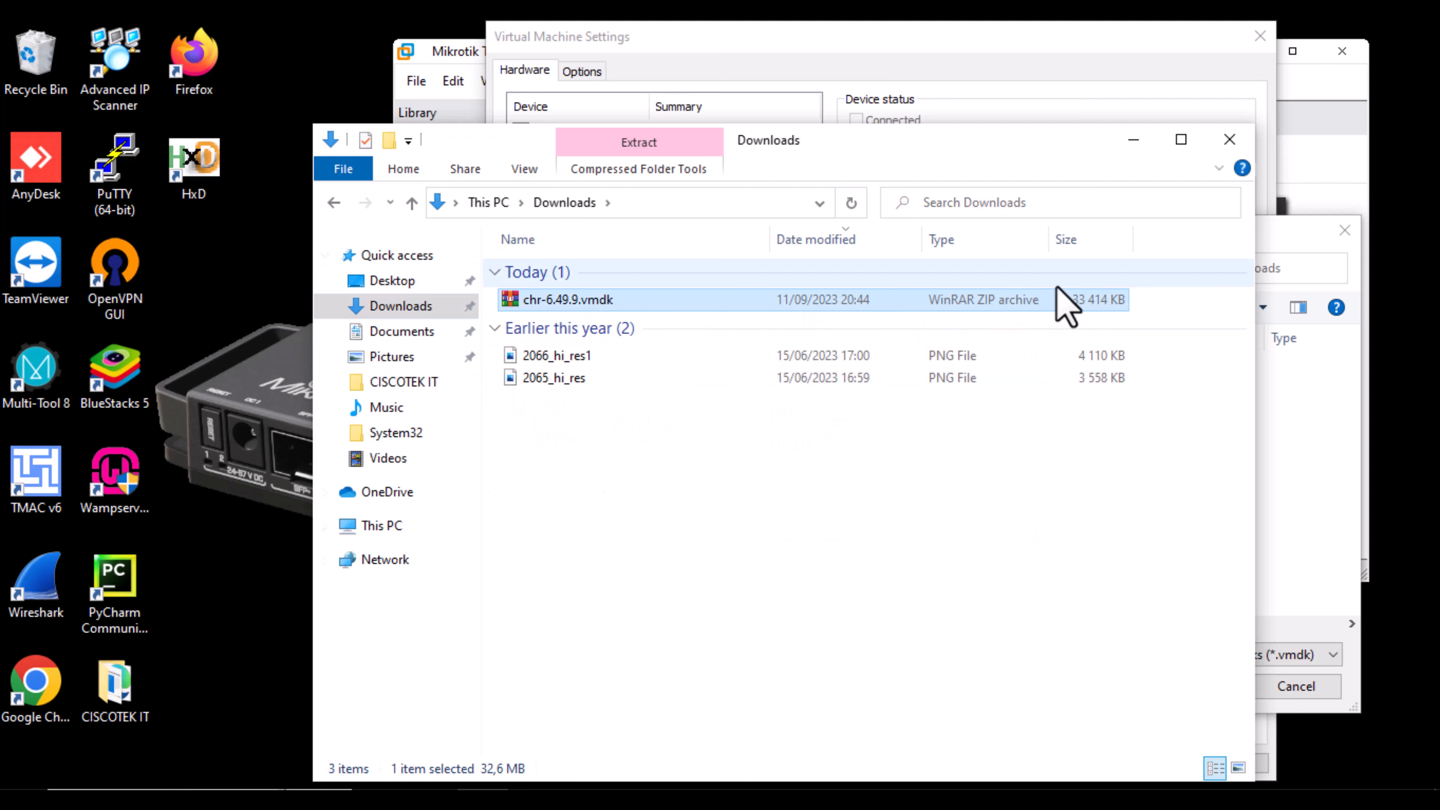
{"action": "right_click", "coordinate": [556, 300]}
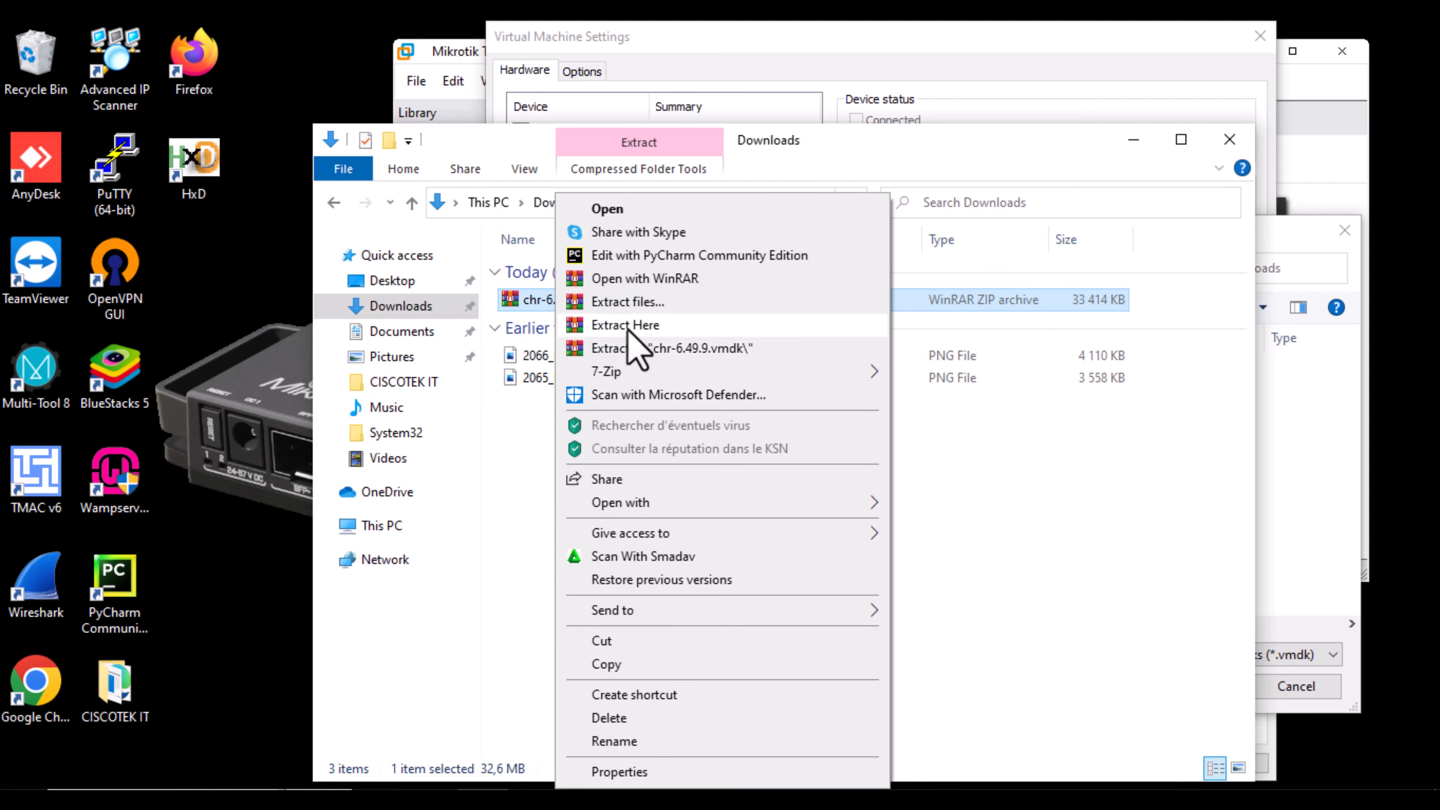
{"action": "left_click", "coordinate": [652, 347]}
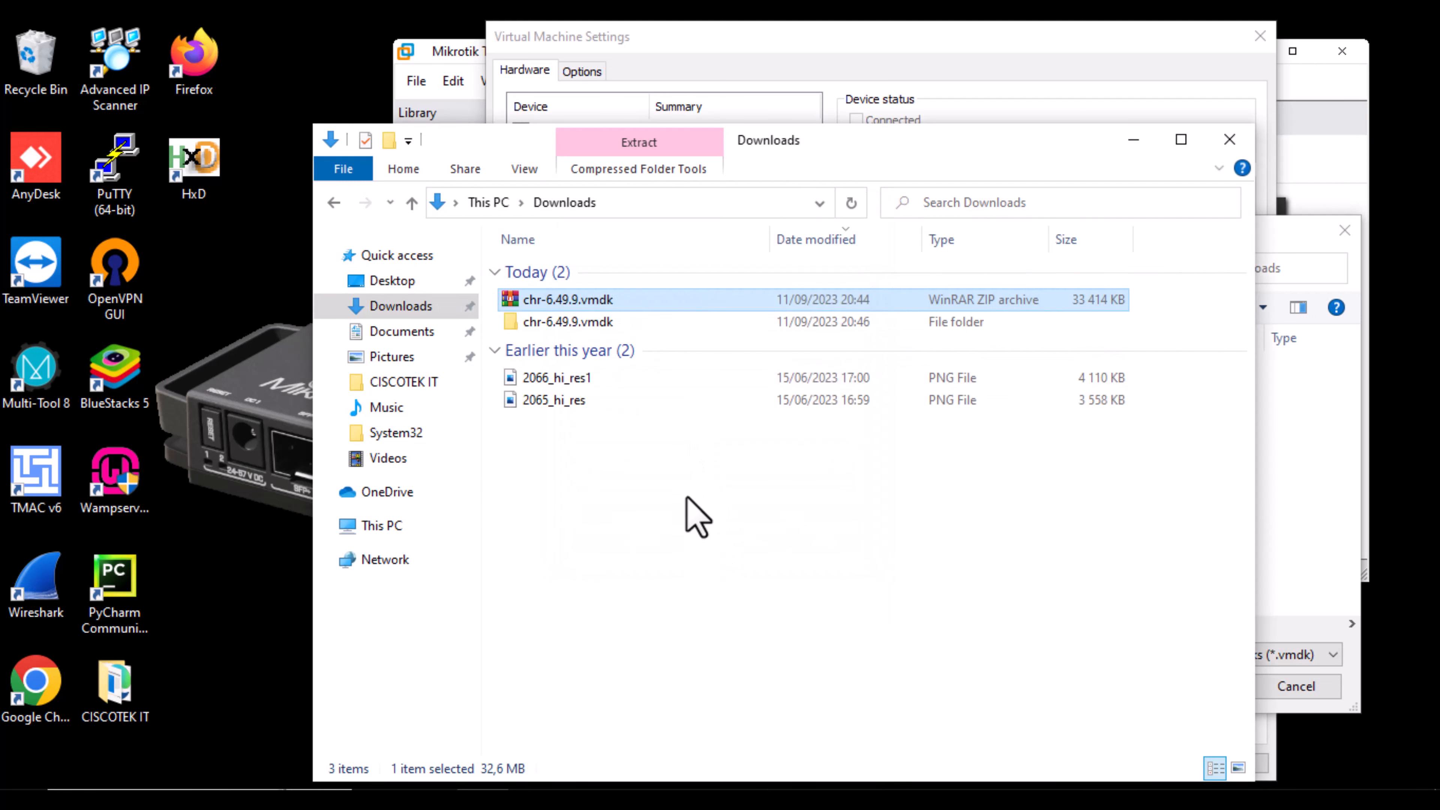
{"action": "left_click", "coordinate": [578, 323]}
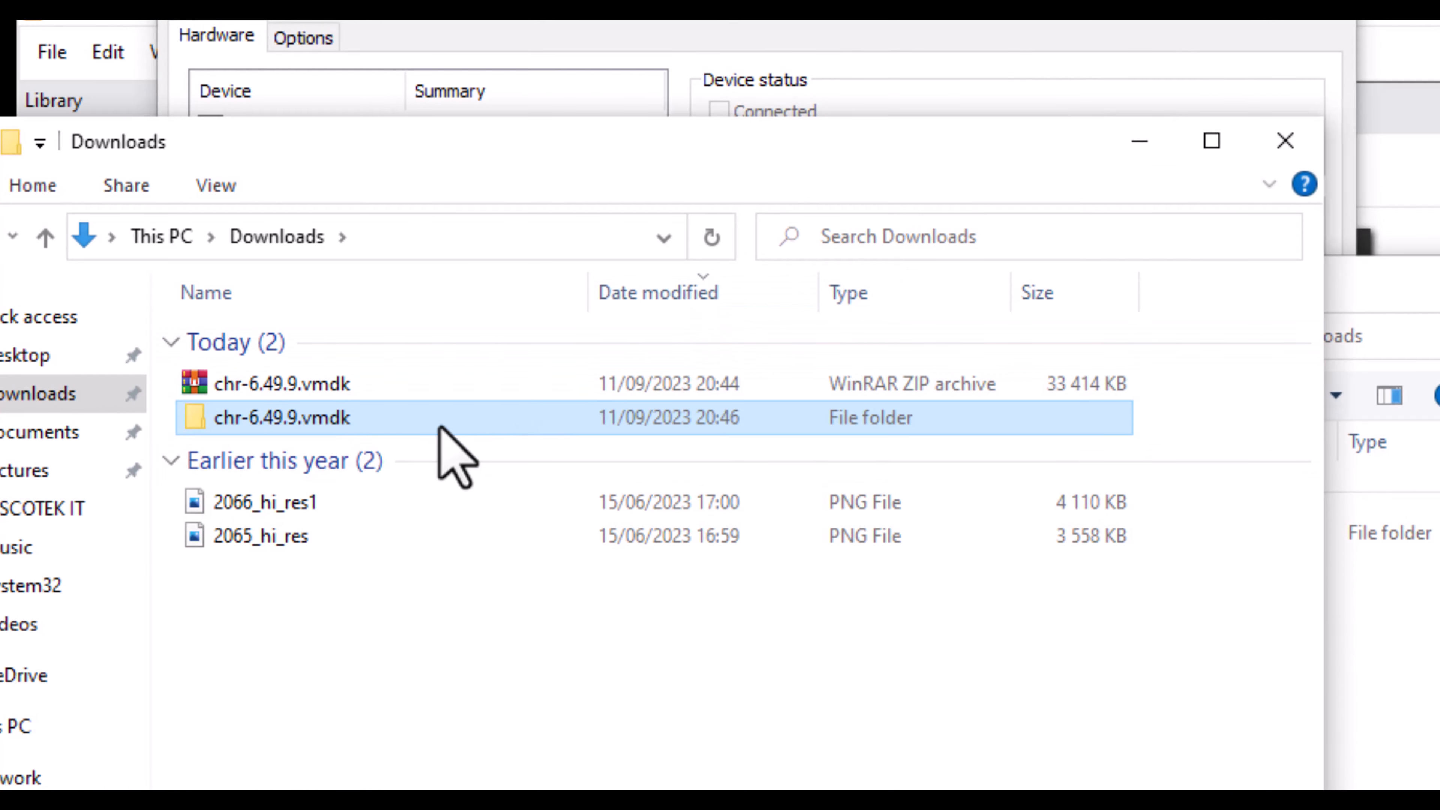
{"action": "double_click", "coordinate": [424, 415]}
{"action": "left_click", "coordinate": [311, 338]}
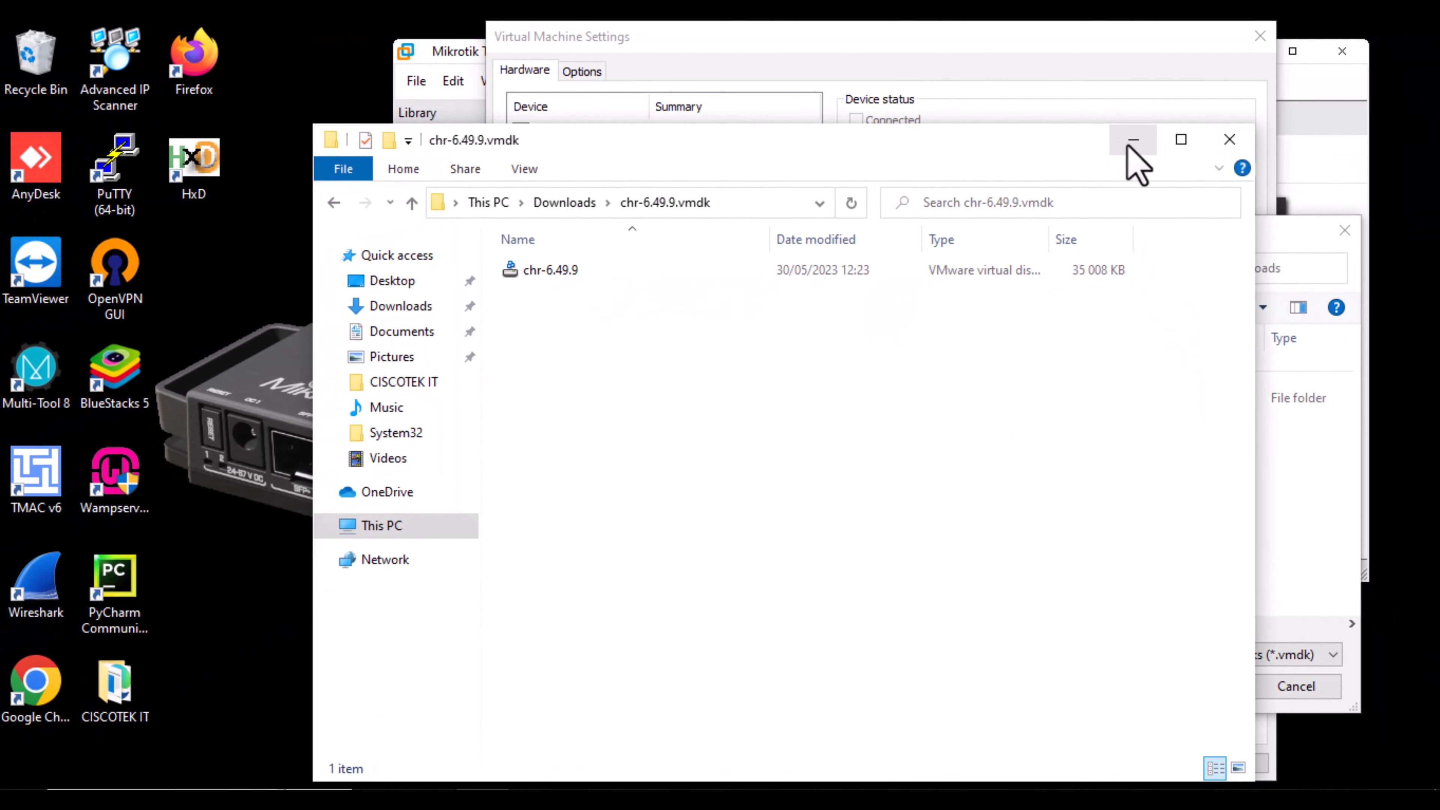
{"action": "left_click", "coordinate": [1132, 140]}
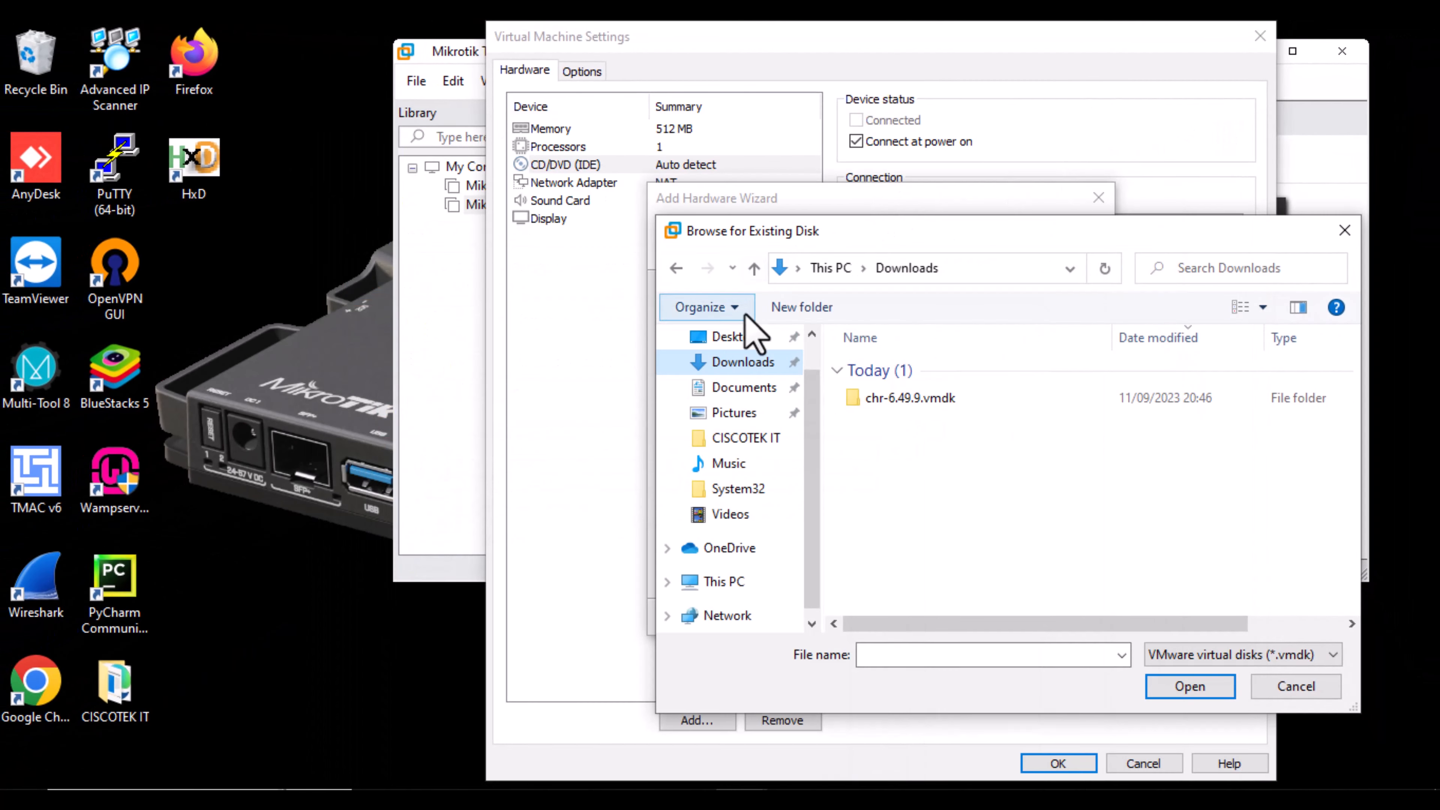
- Choose the chr-6.49.9 disk from the extracted Downloads folder as the existing disk file and finish adding the hard disk
{"action": "left_click_drag", "start_coordinate": [1114, 244], "coordinate": [1027, 198]}
{"action": "left_click", "coordinate": [1190, 640]}
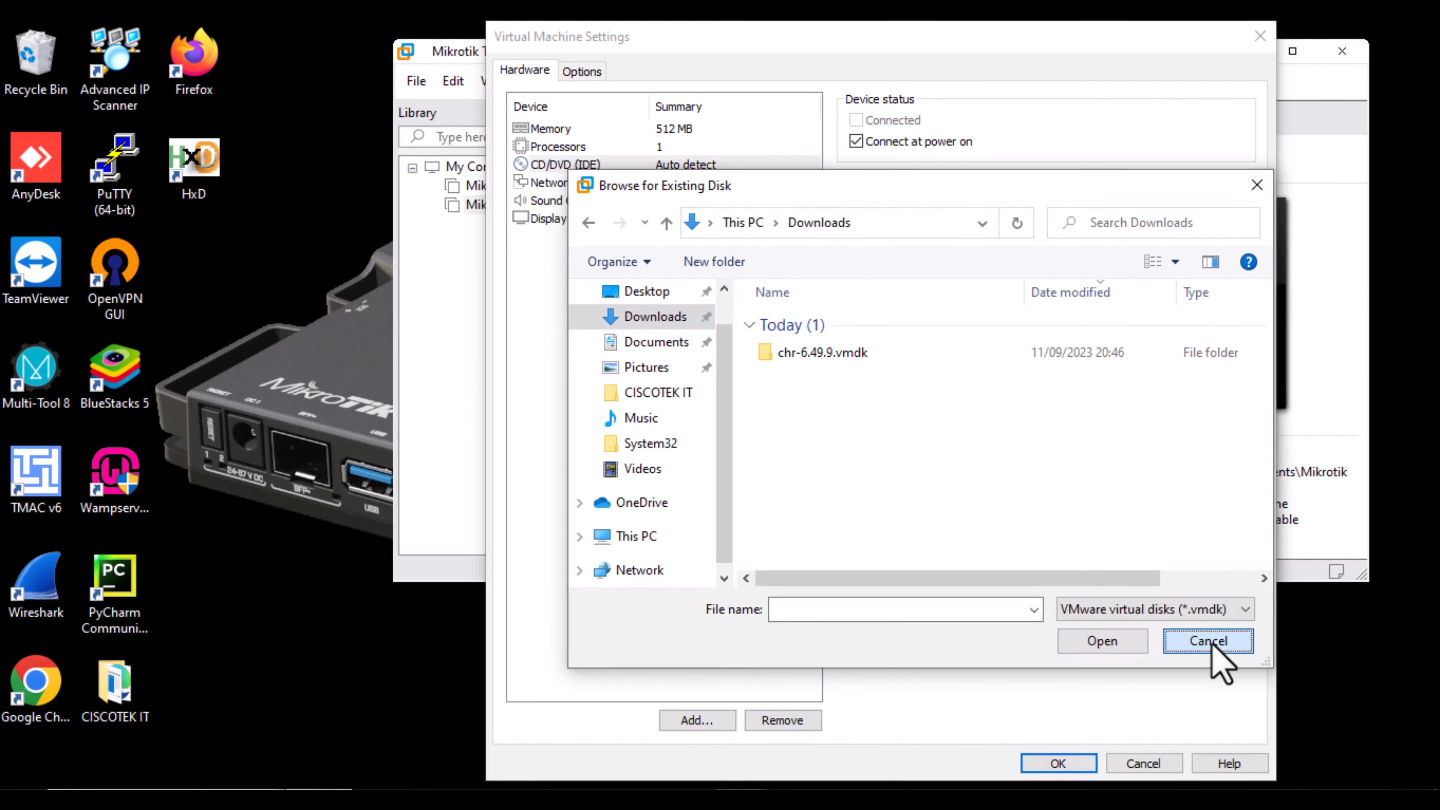
{"action": "left_click", "coordinate": [1053, 315]}
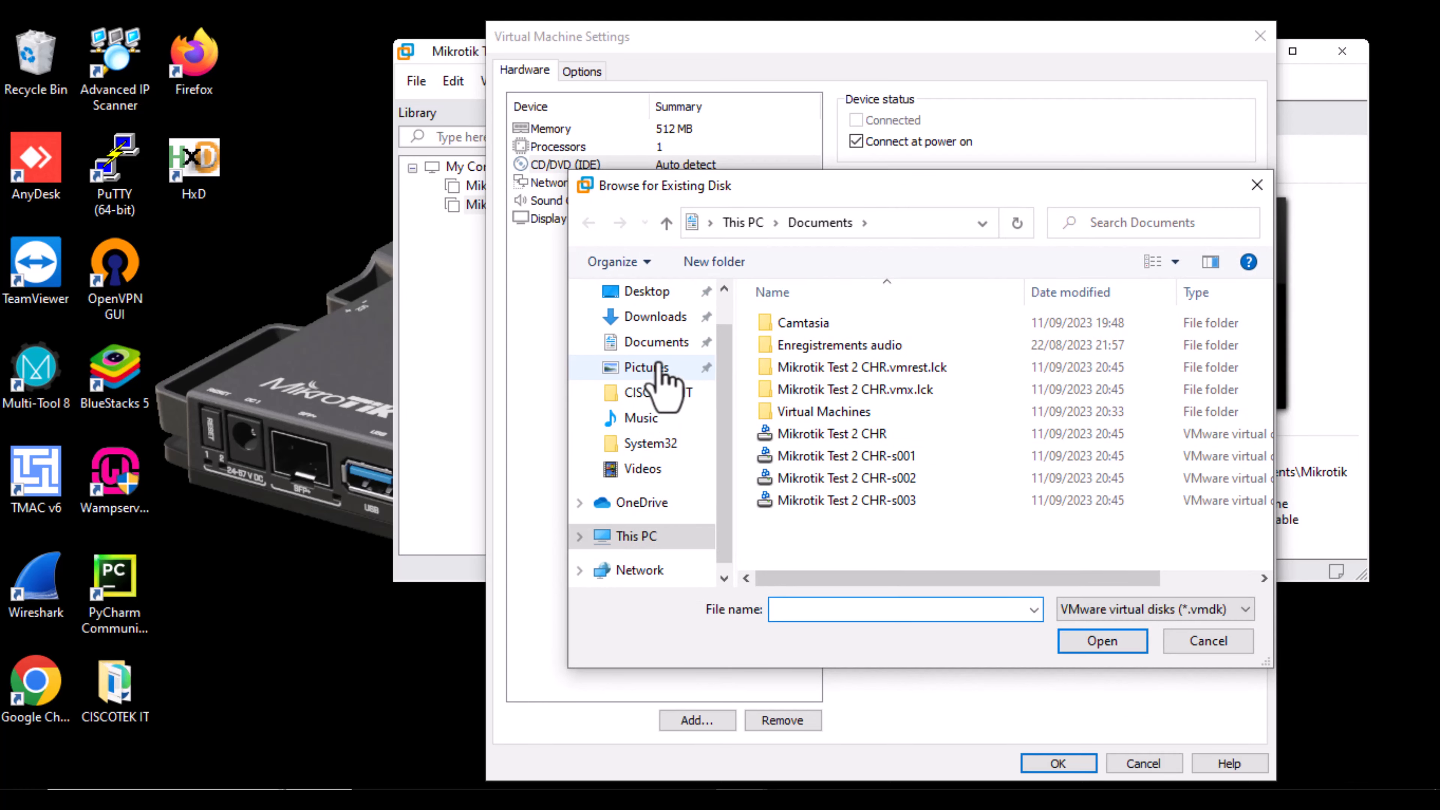
{"action": "left_click", "coordinate": [656, 318]}
{"action": "double_click", "coordinate": [820, 352]}
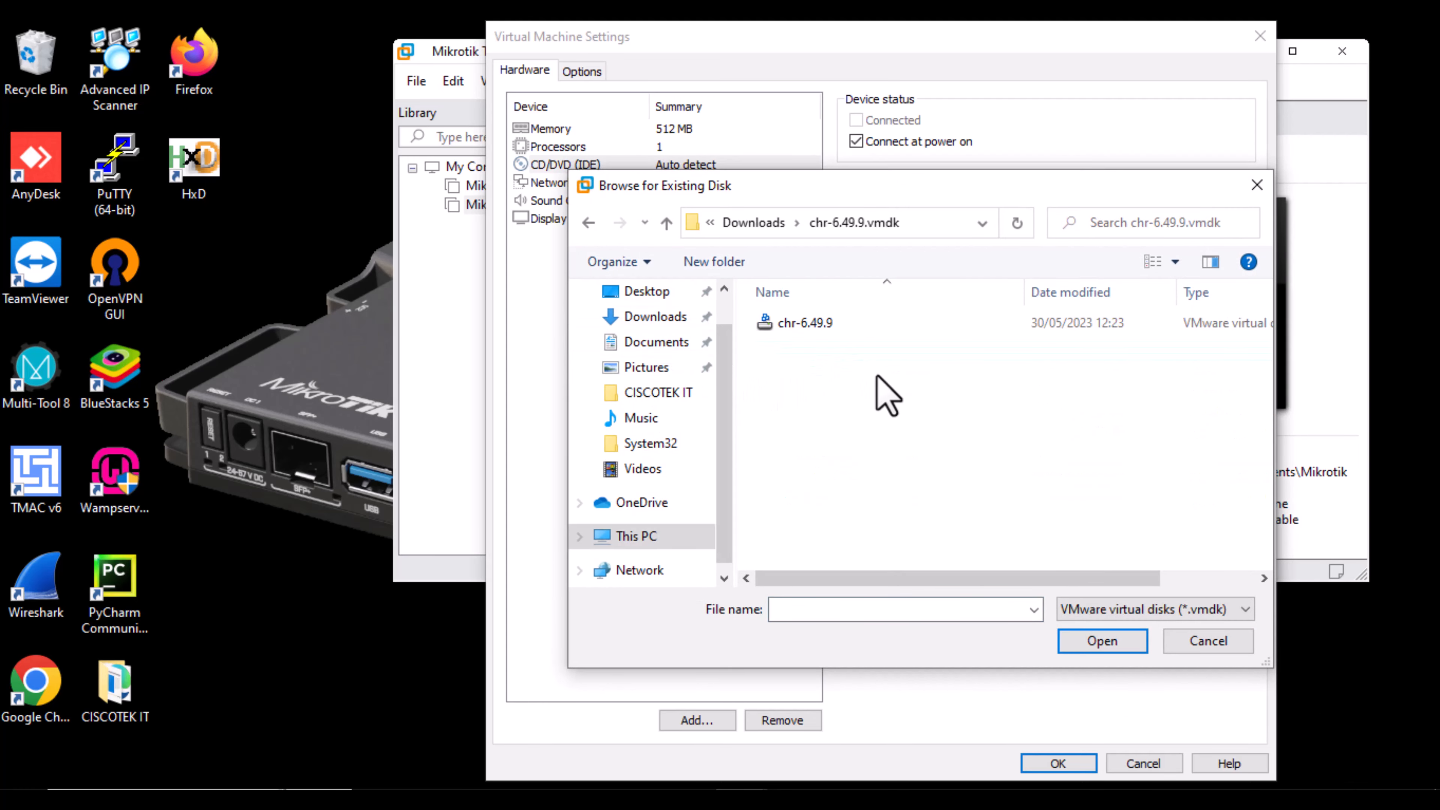
{"action": "left_click", "coordinate": [805, 323]}
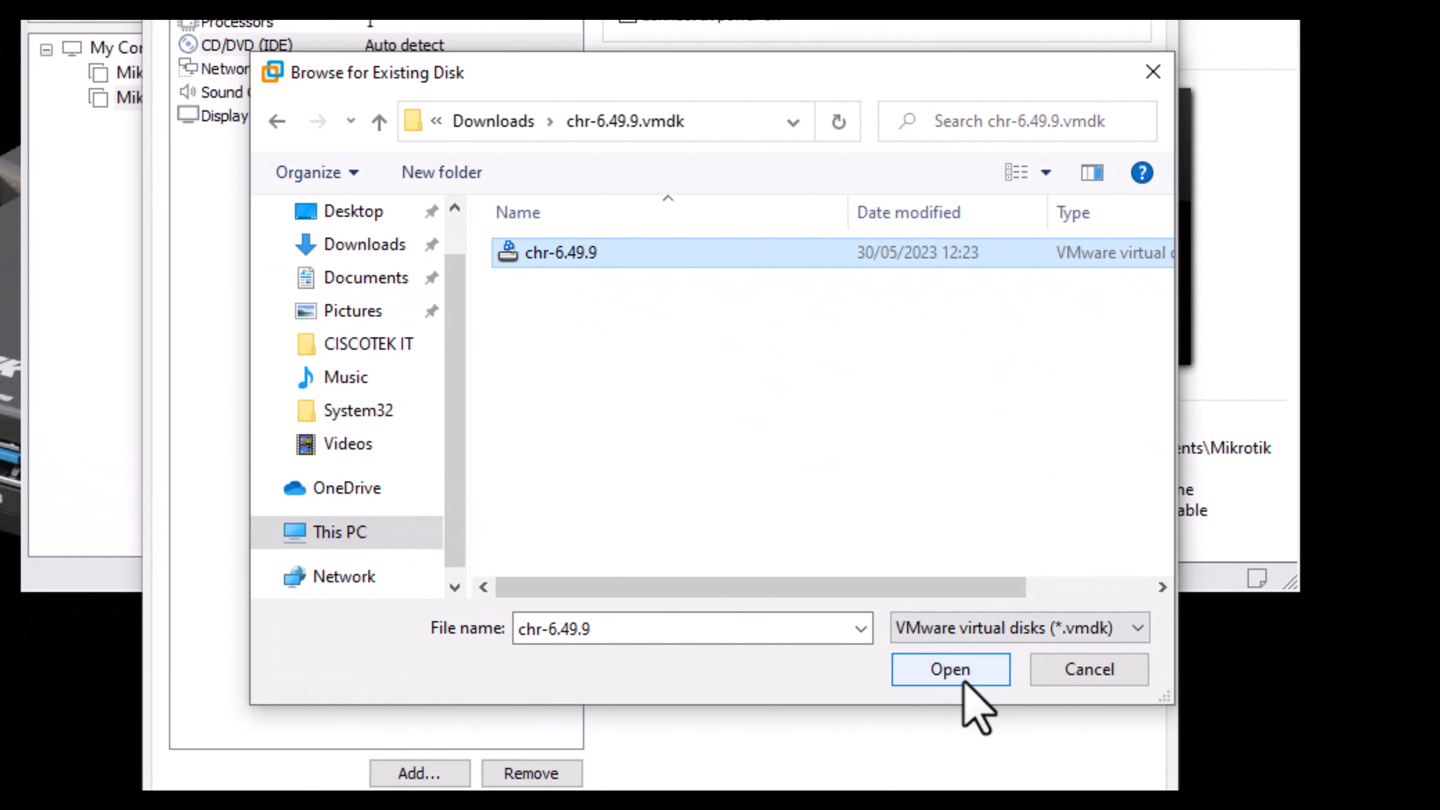
{"action": "left_click", "coordinate": [951, 670]}
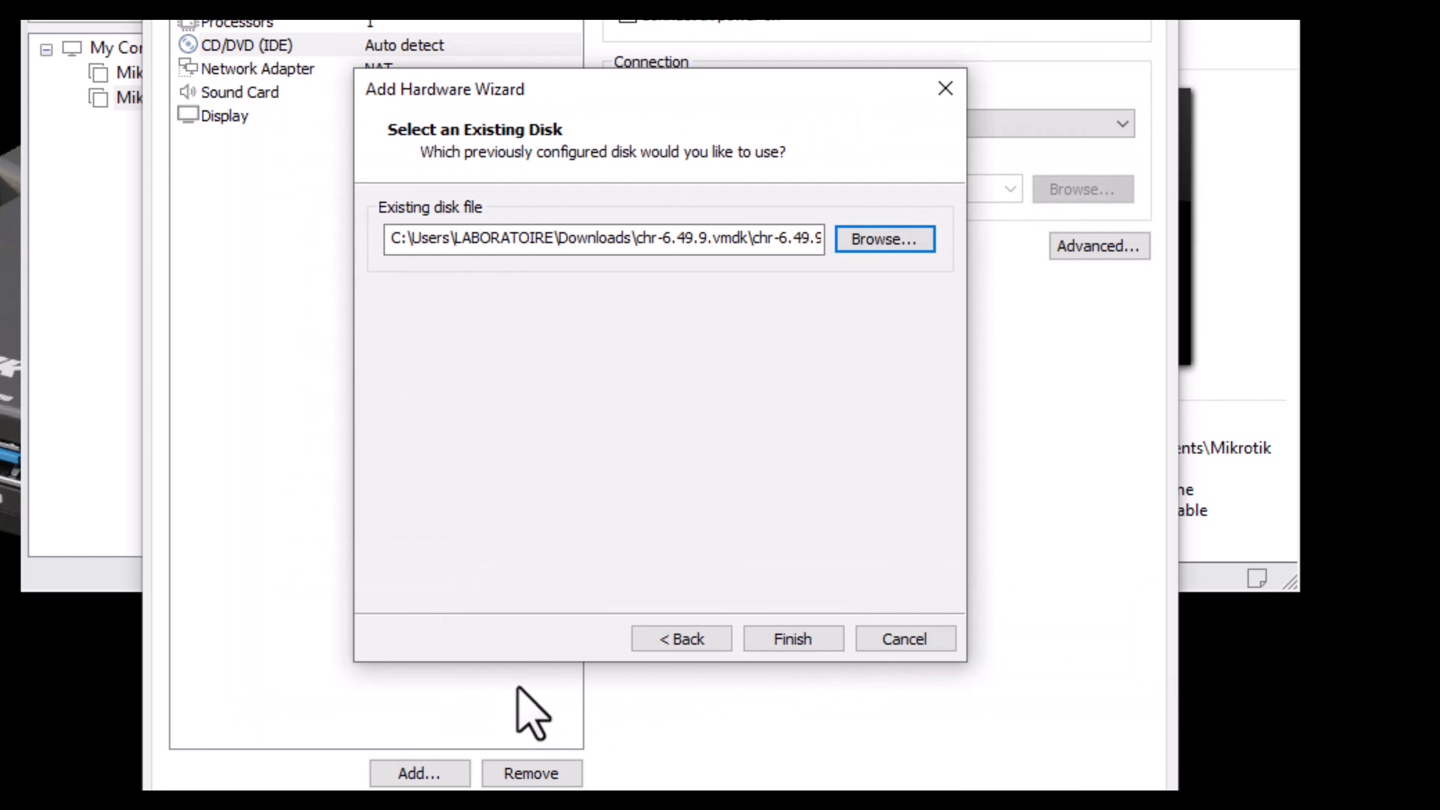
{"action": "left_click", "coordinate": [800, 644]}
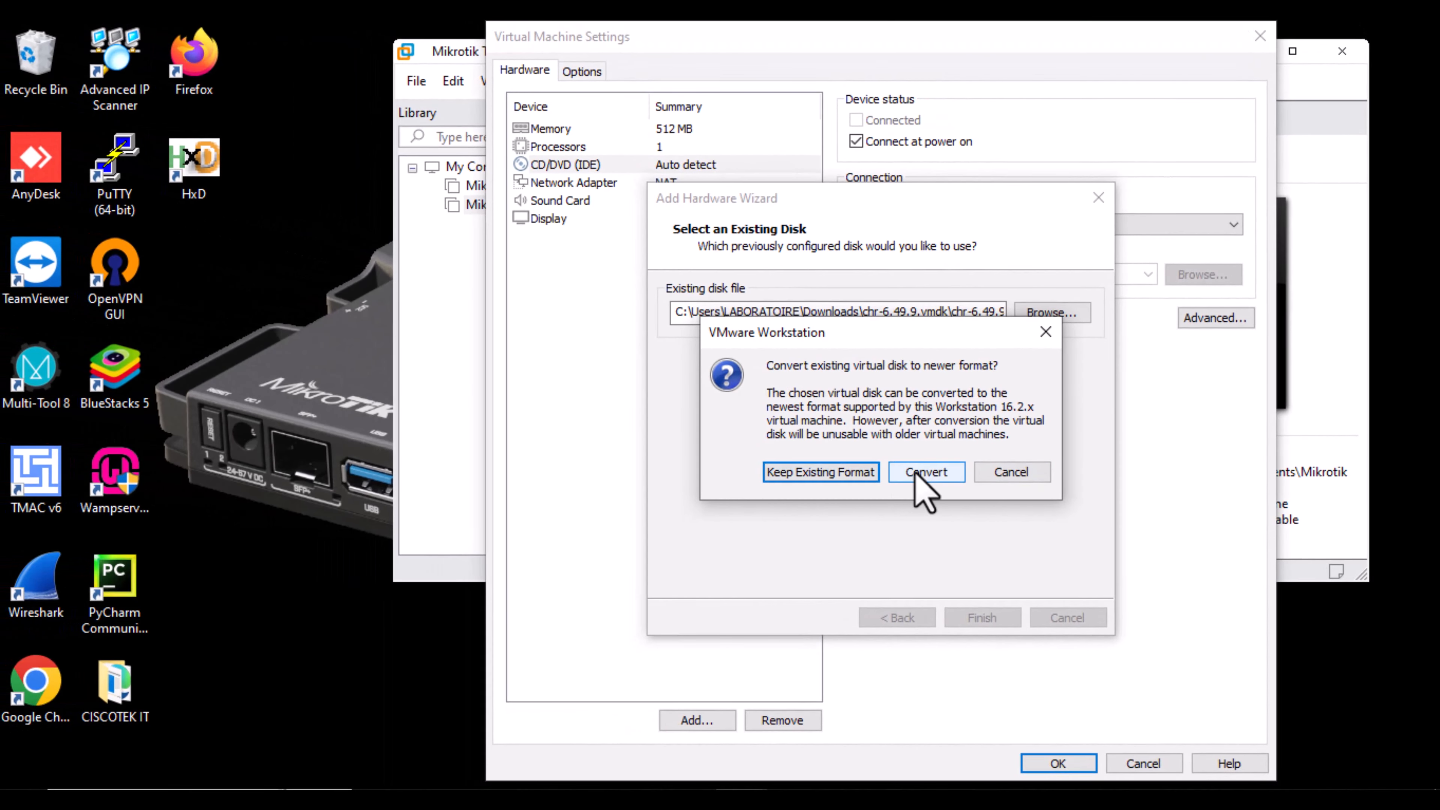
{"action": "left_click", "coordinate": [738, 451]}
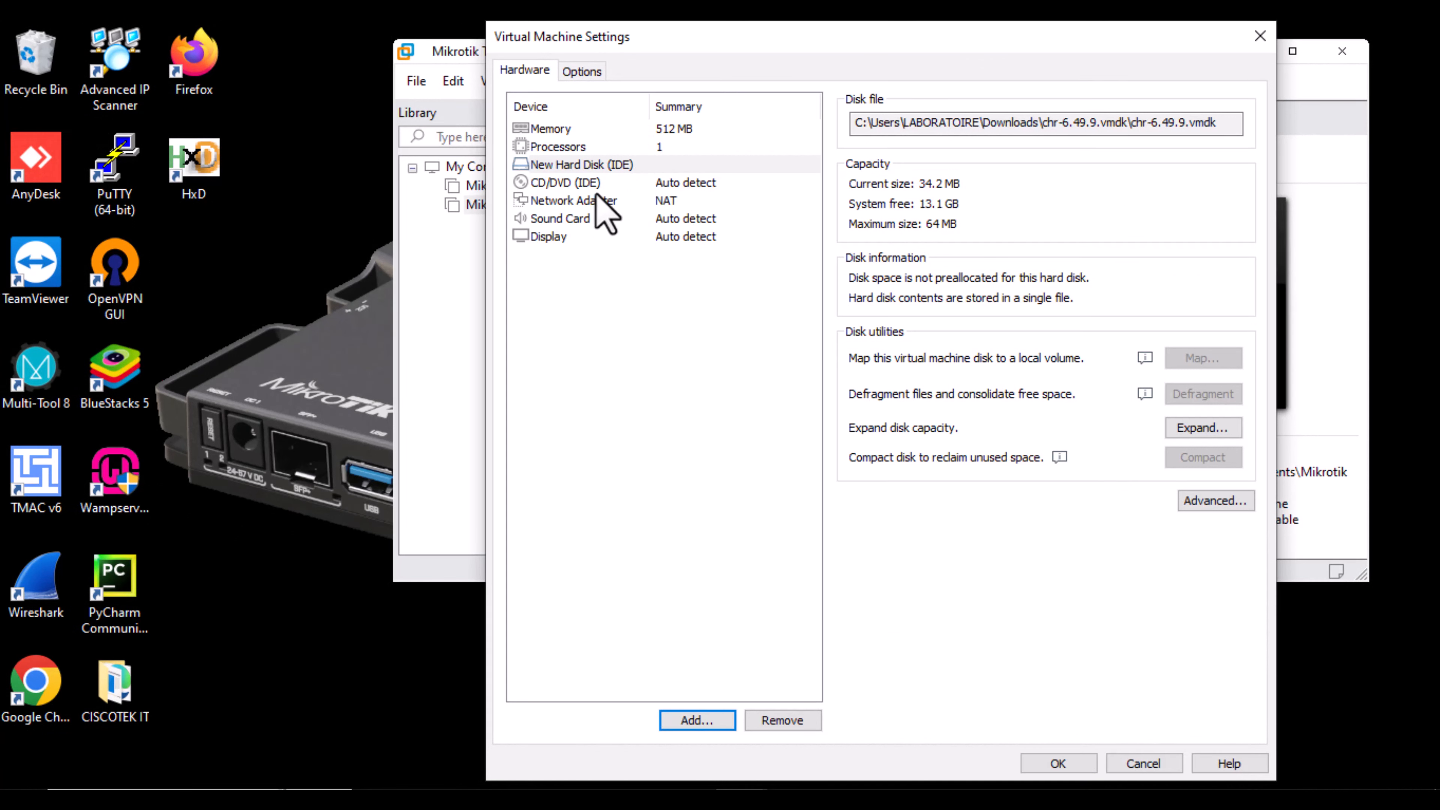
- Add two more network adapters to the virtual machine
{"action": "left_click", "coordinate": [605, 202]}
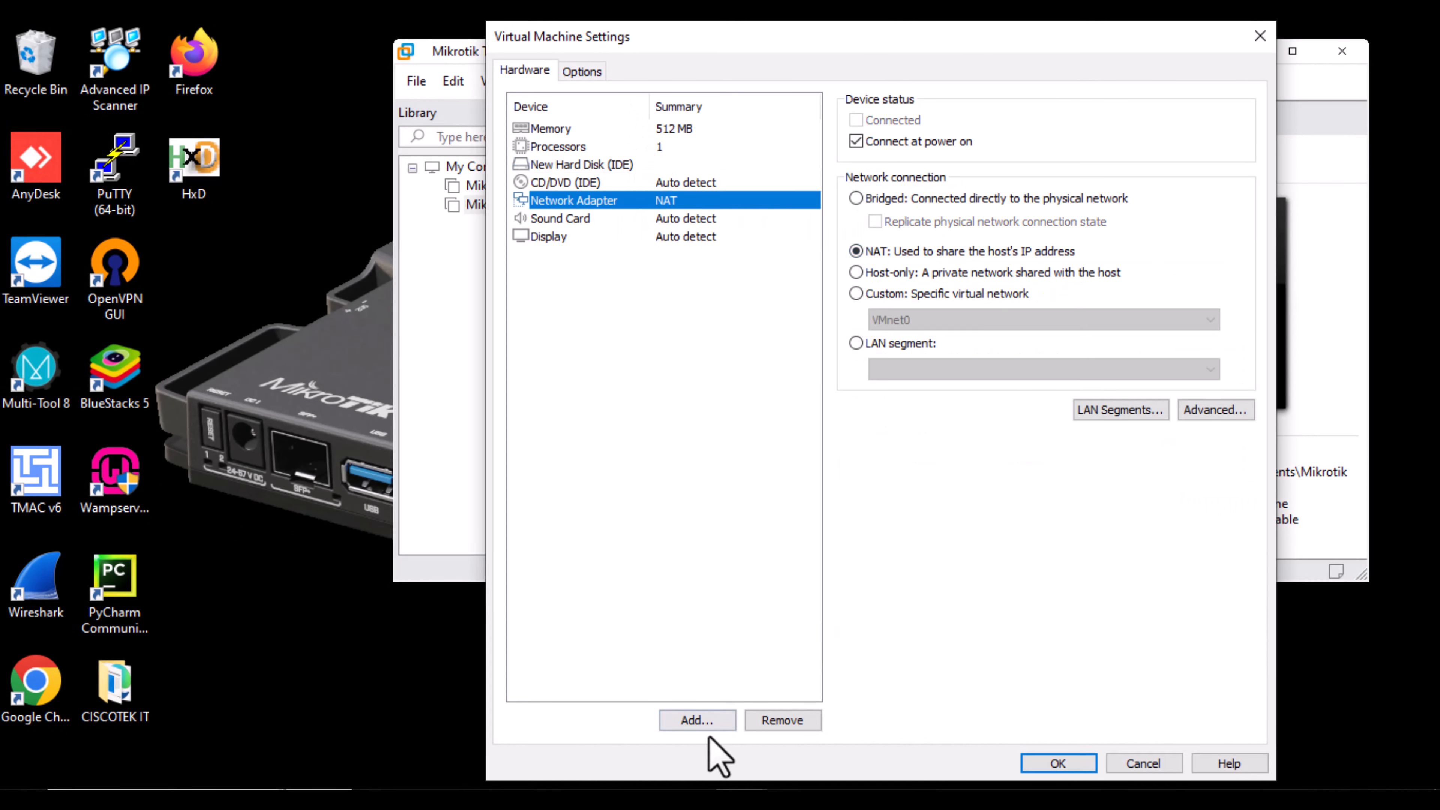
{"action": "left_click", "coordinate": [694, 721]}
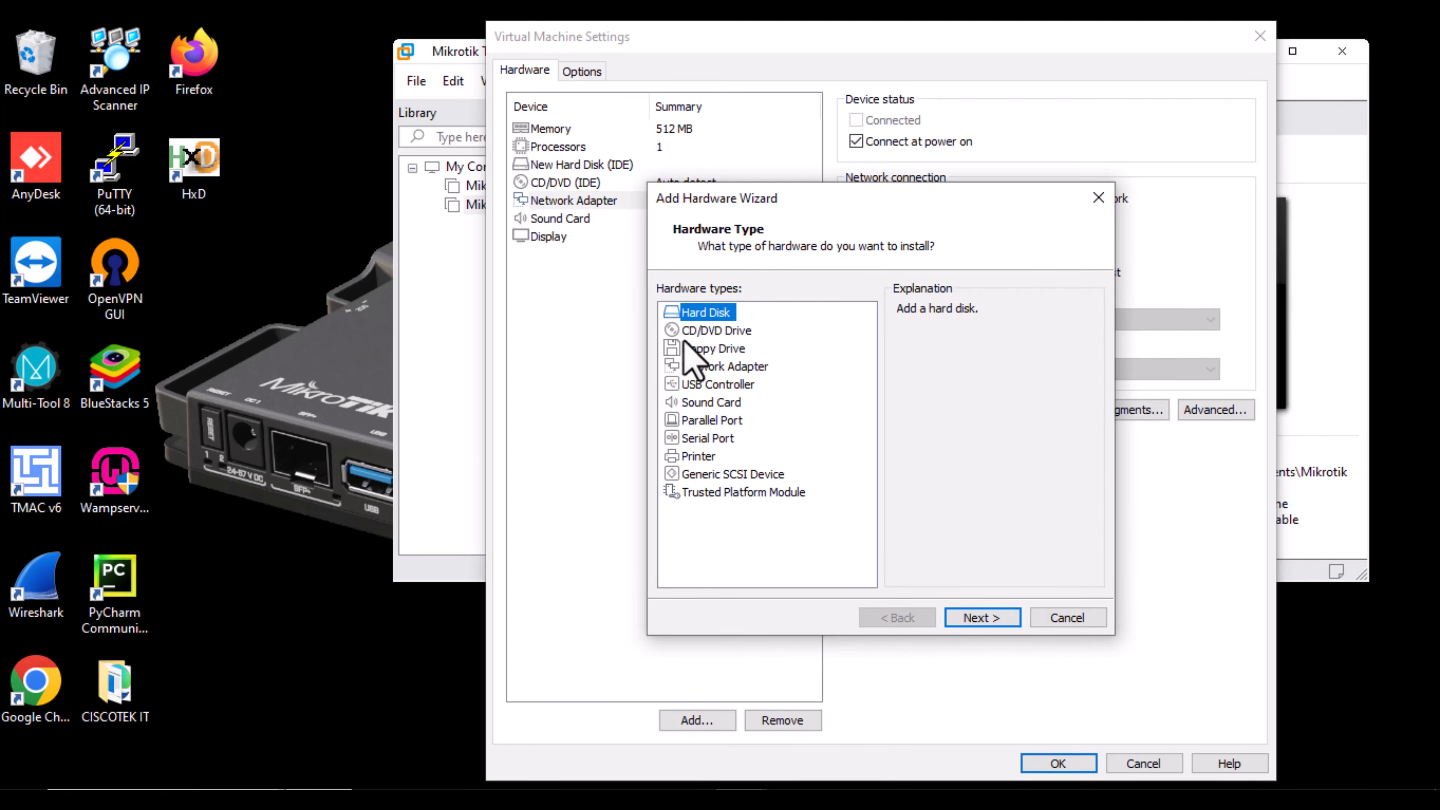
{"action": "left_click", "coordinate": [731, 366]}
{"action": "left_click", "coordinate": [983, 618]}
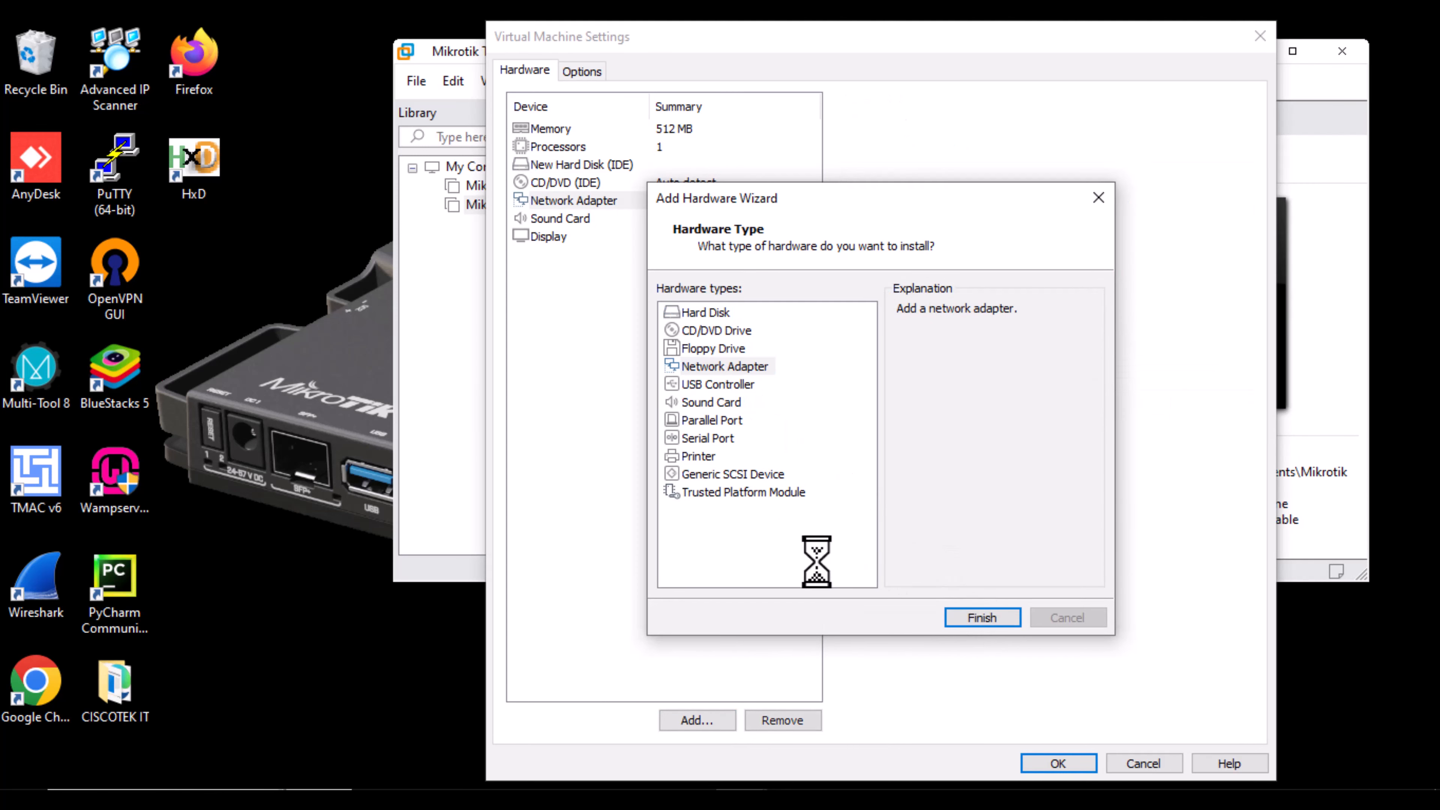
{"action": "left_click", "coordinate": [689, 711]}
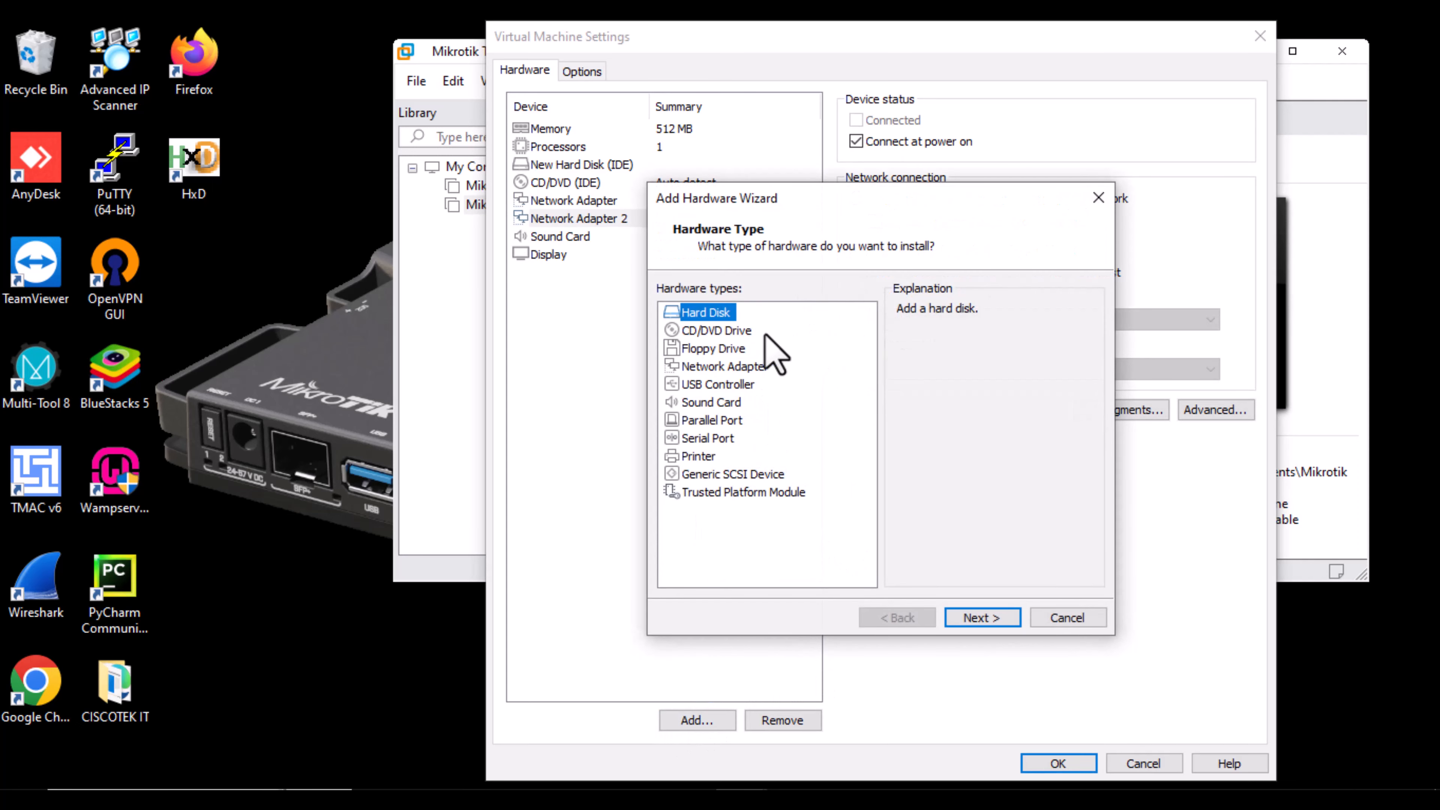
{"action": "left_click", "coordinate": [731, 366]}
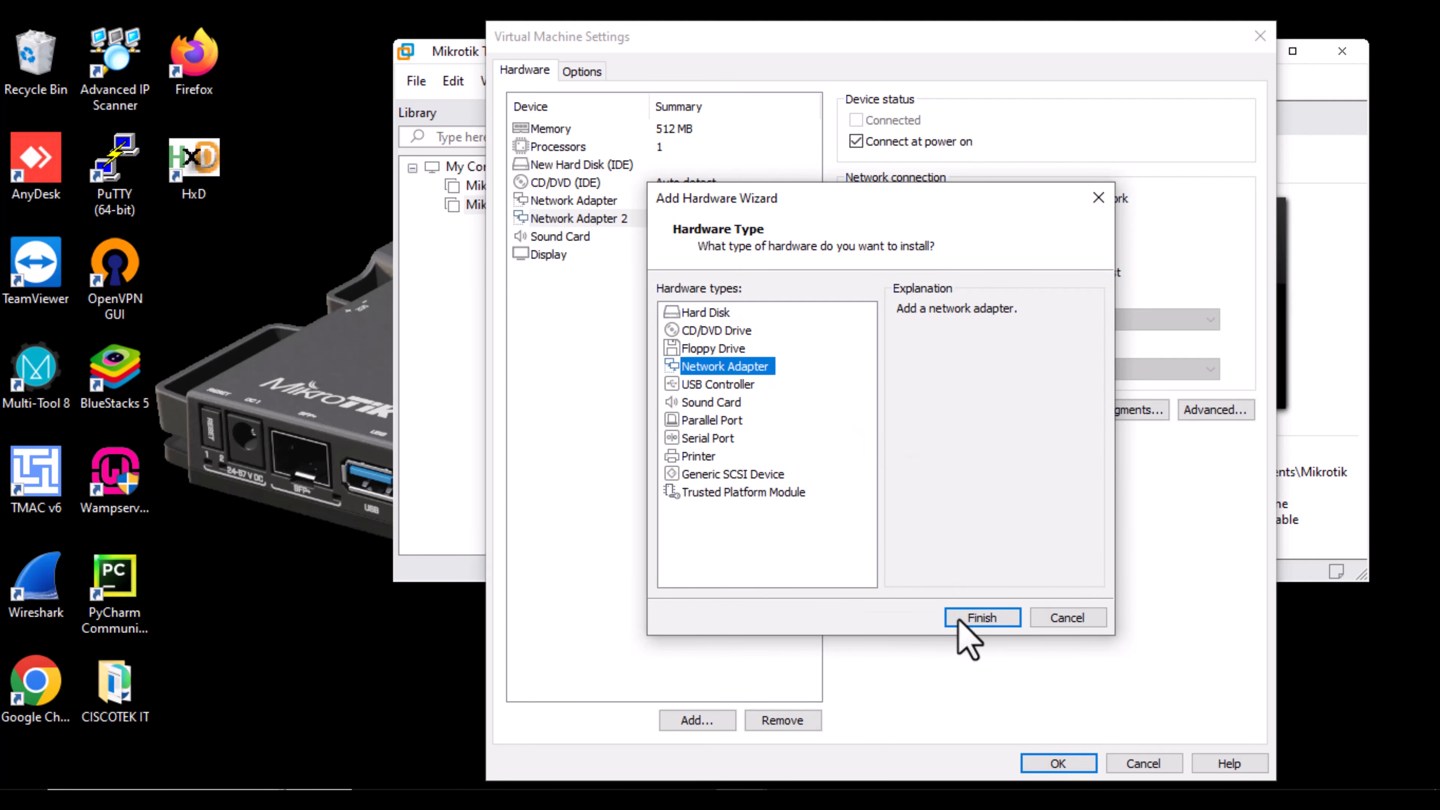
{"action": "left_click", "coordinate": [978, 617]}
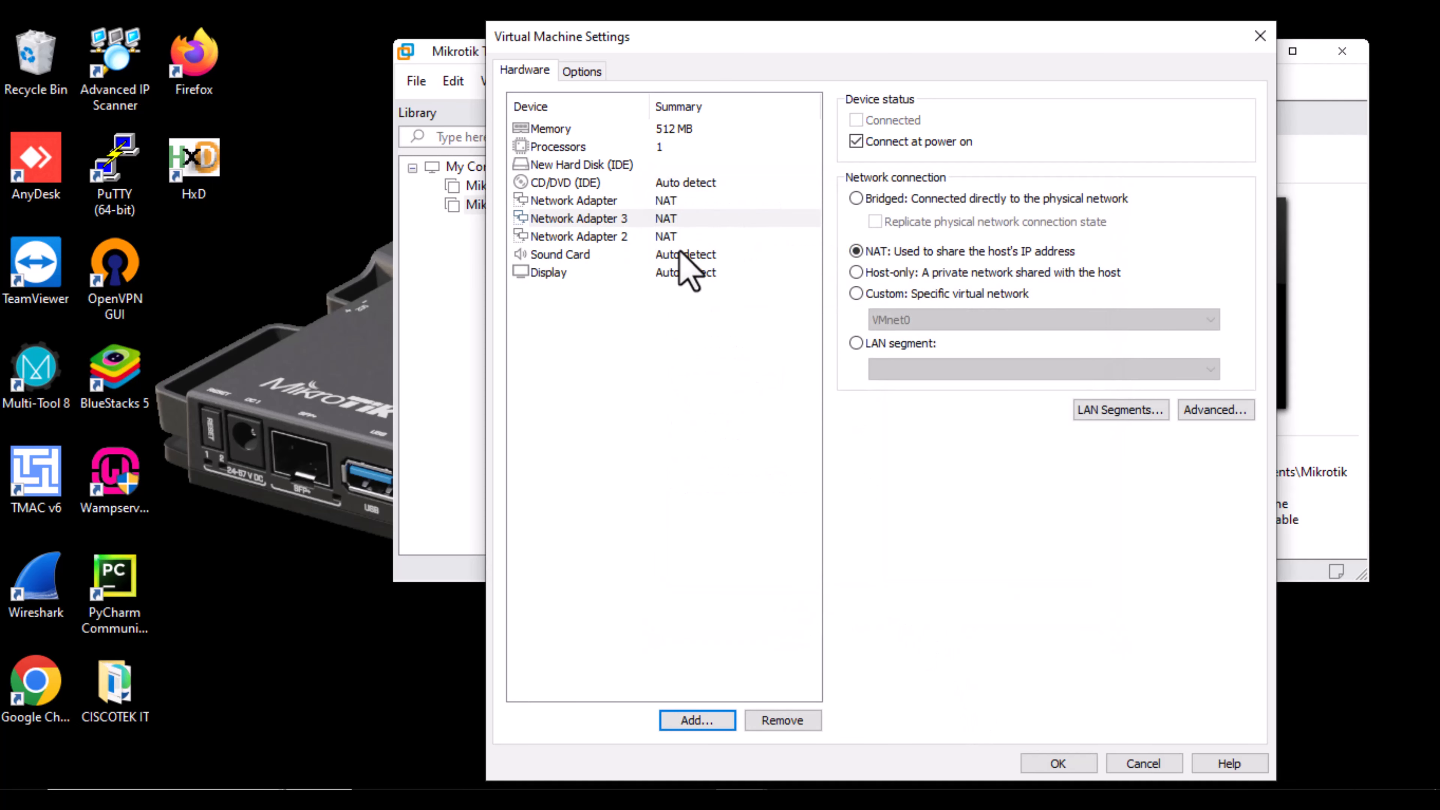
- Set Network Adapter 3 and Network Adapter 2 to Host-only and save the virtual machine settings
{"action": "left_click", "coordinate": [672, 220]}
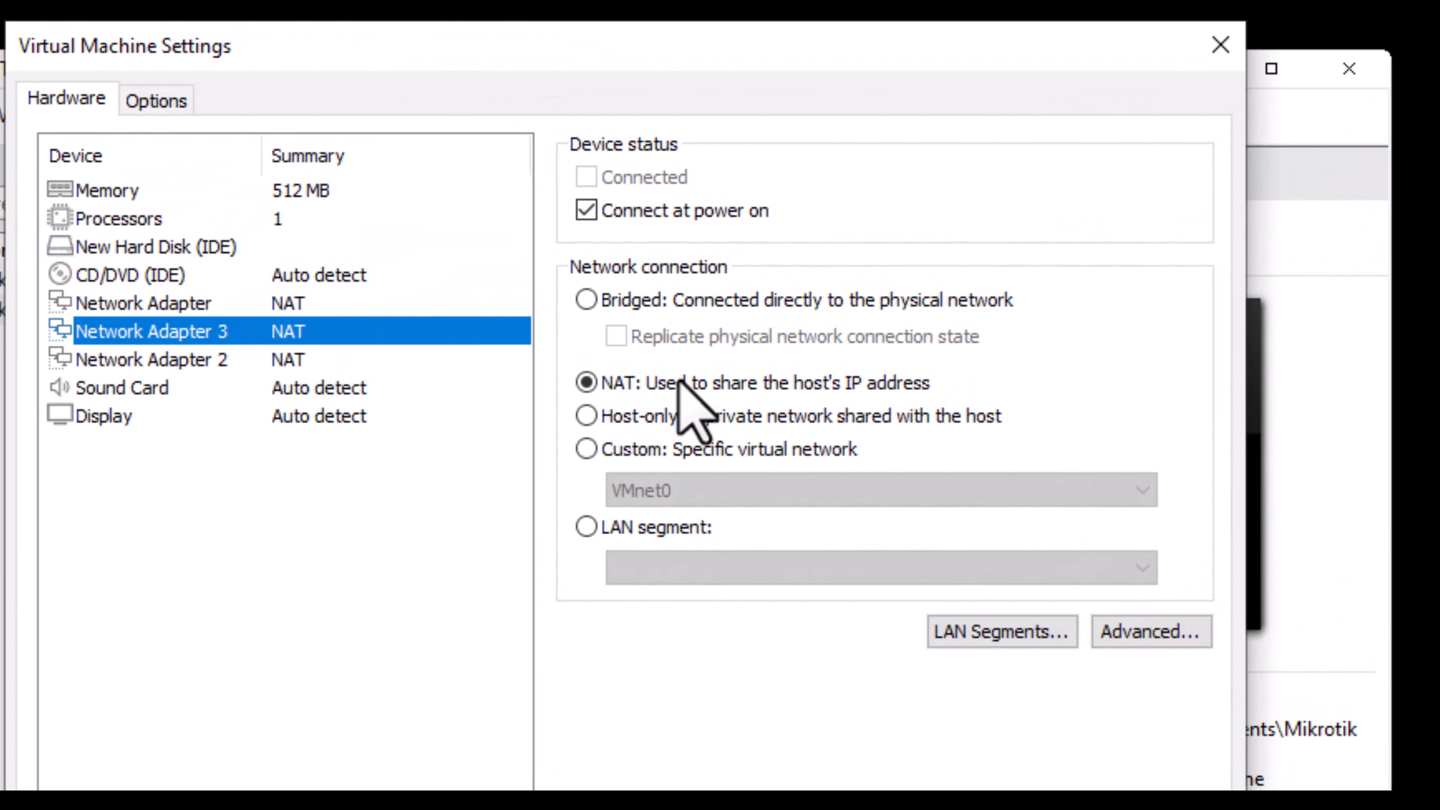
{"action": "left_click", "coordinate": [587, 417]}
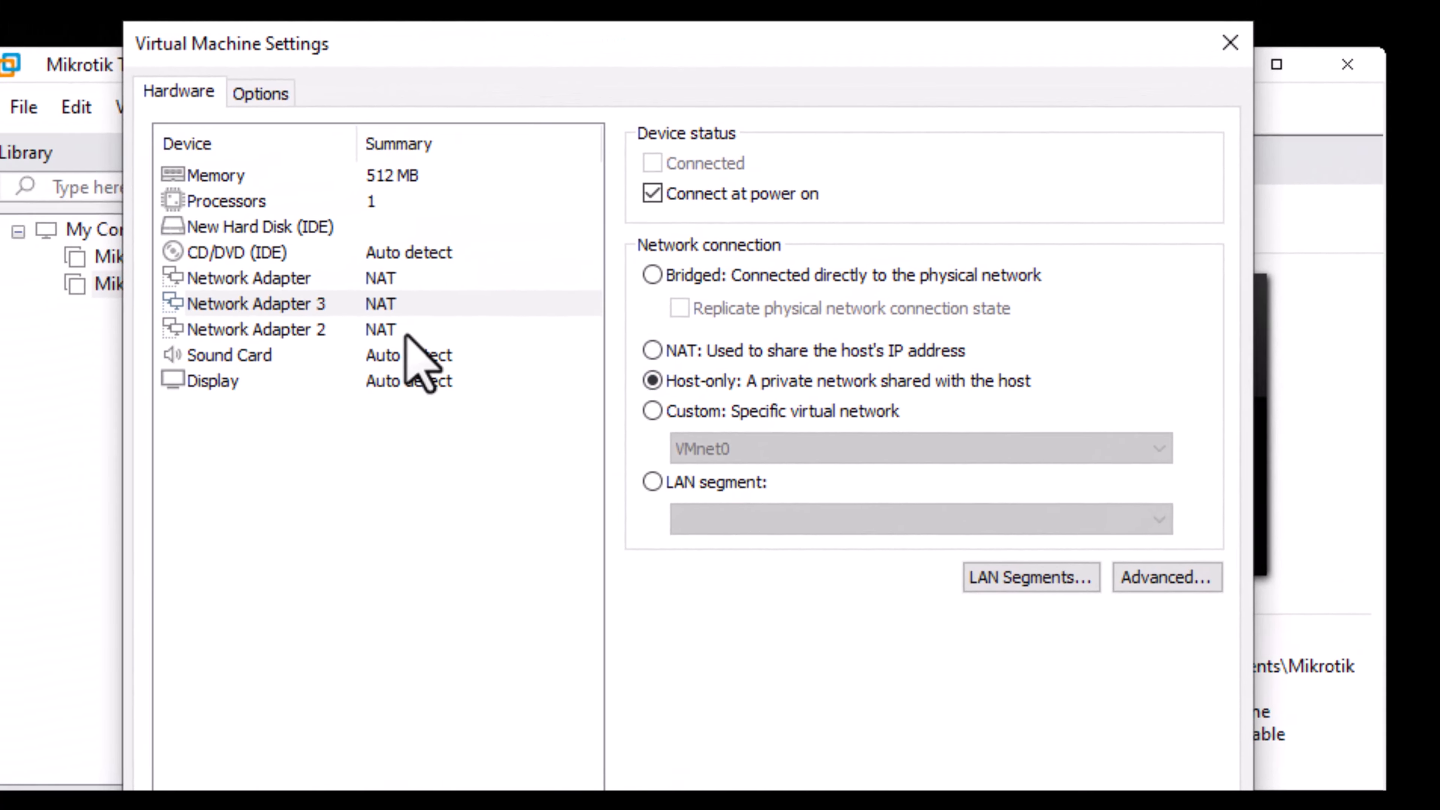
{"action": "left_click", "coordinate": [385, 363]}
{"action": "left_click", "coordinate": [586, 416]}
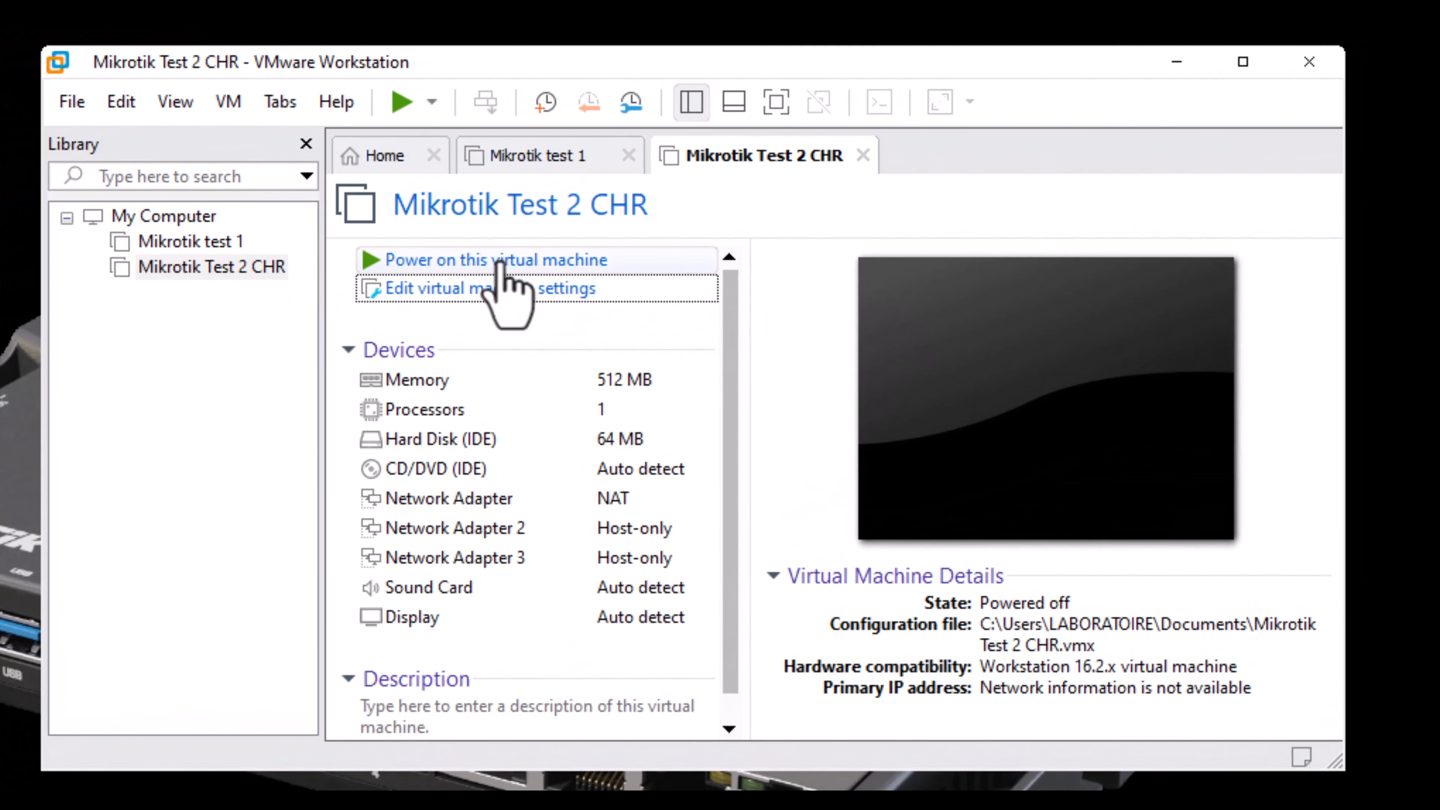
- Power on Mikrotik Test 2 CHR and decline connecting the missing ide1:0 device at every power-on
{"action": "left_click", "coordinate": [498, 261]}
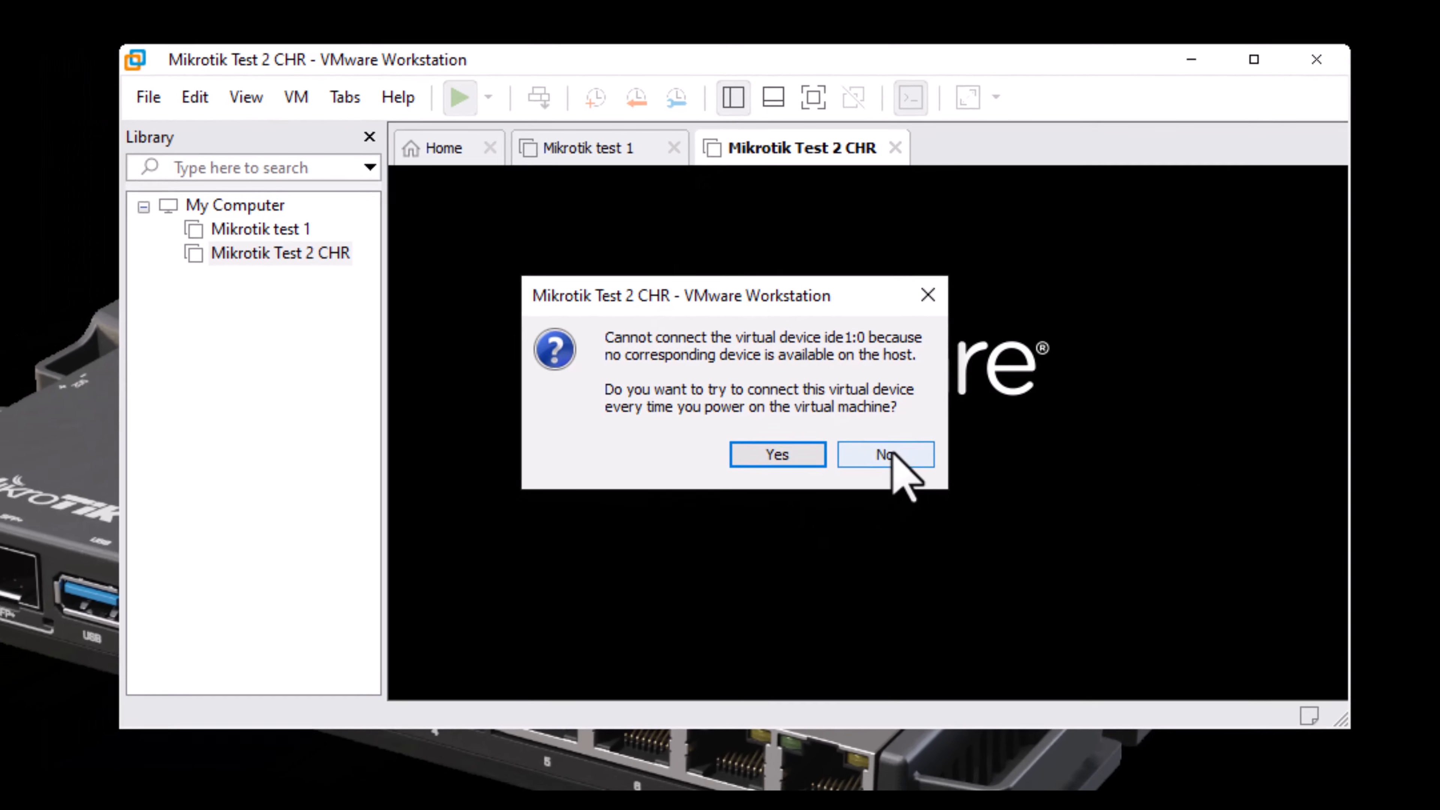
{"action": "left_click", "coordinate": [853, 480]}
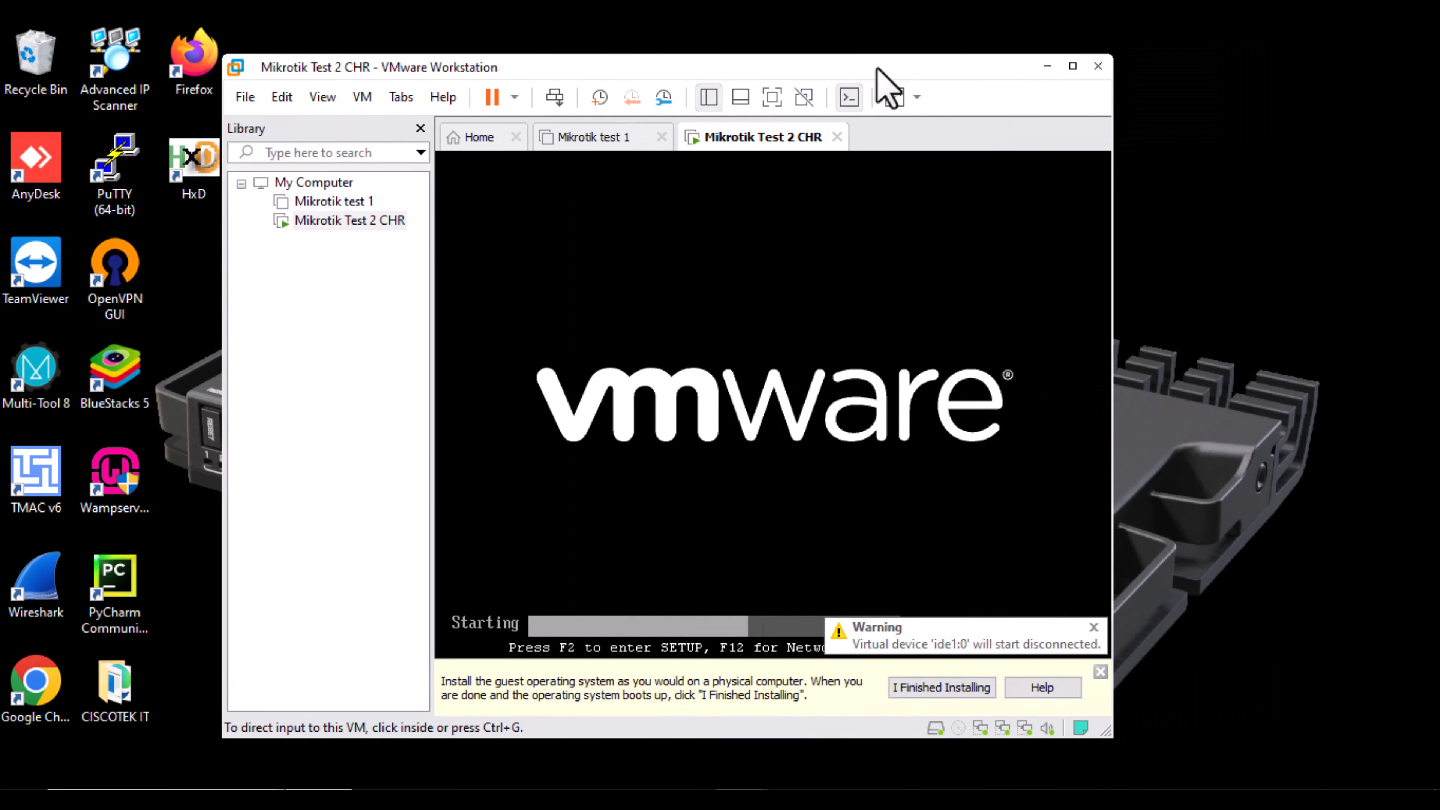
{"action": "left_click", "coordinate": [1219, 594]}
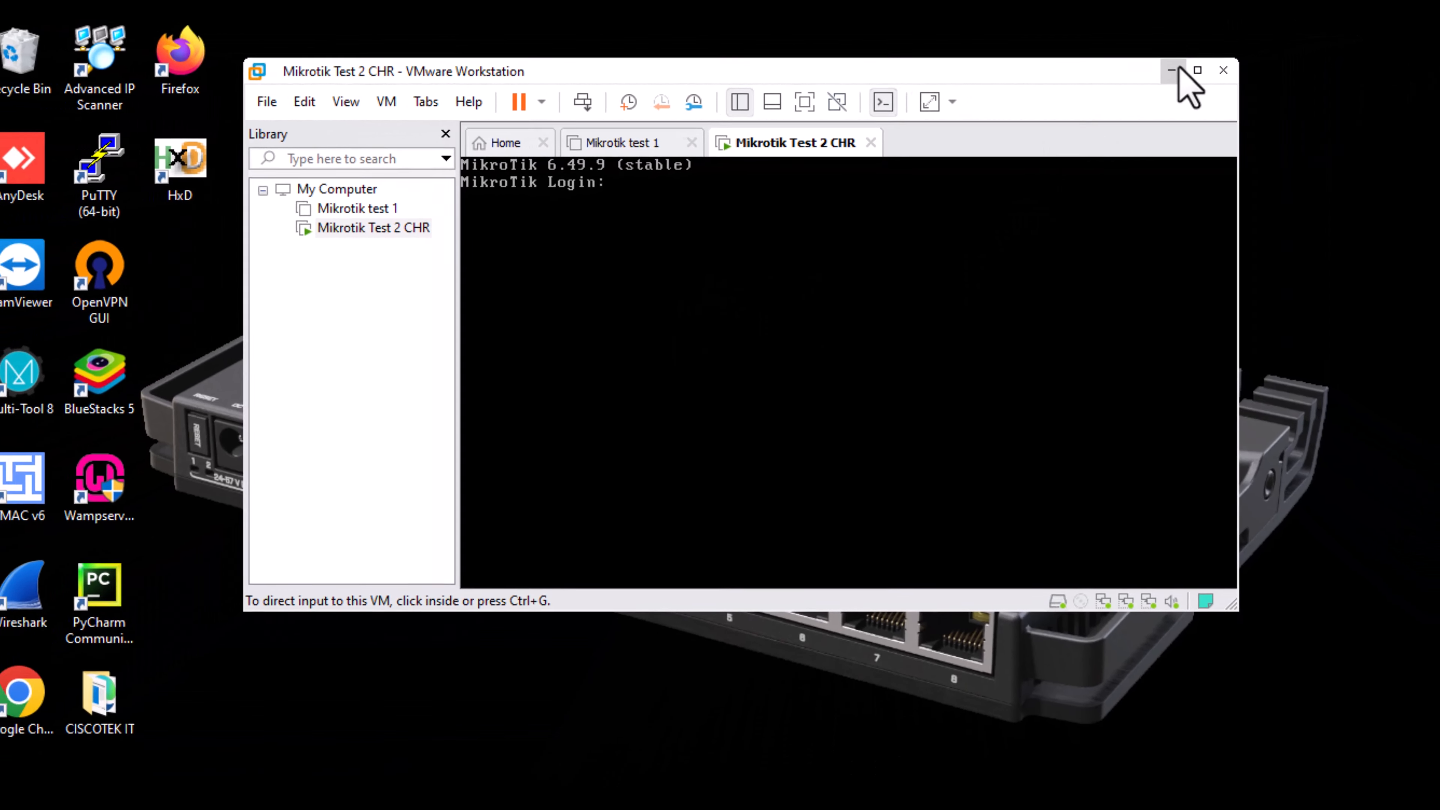
- Minimise the virtual machine window, launch WinBox from the desktop and reposition its window to view the neighbors list
{"action": "left_click", "coordinate": [1273, 51]}
{"action": "double_click", "coordinate": [840, 183]}
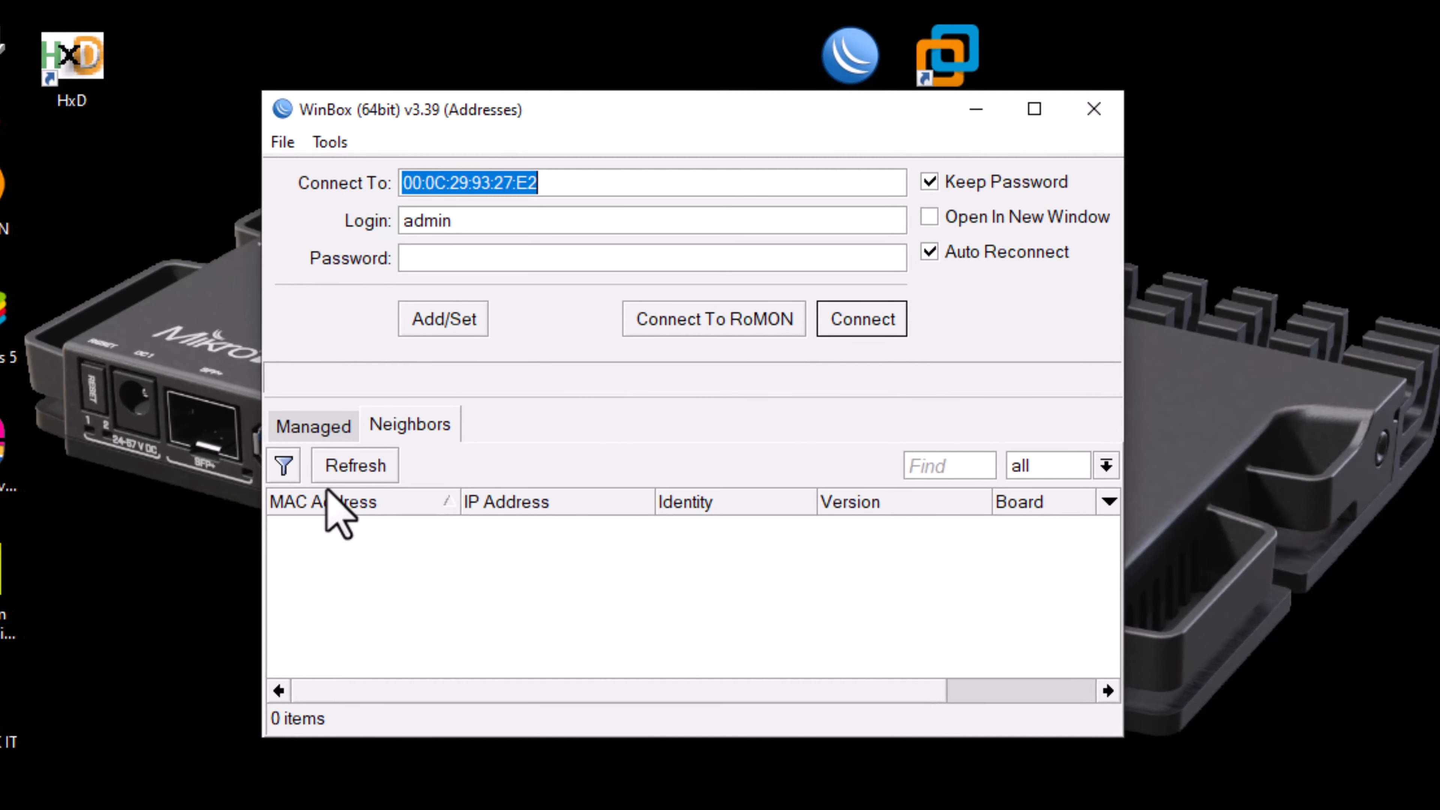
{"action": "left_click_drag", "start_coordinate": [582, 144], "coordinate": [718, 59]}
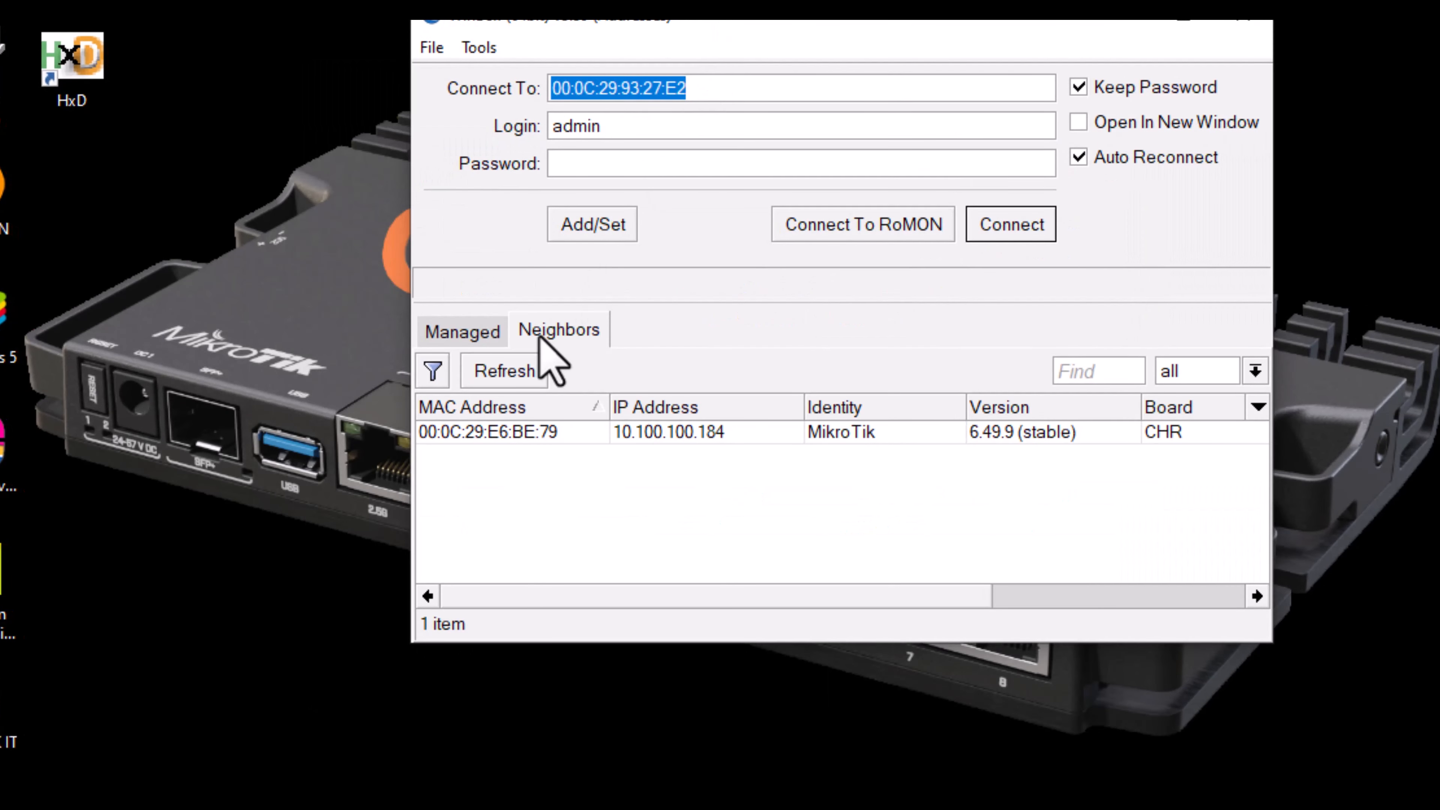
- Connect to the discovered CHR neighbor by its MAC address as admin and dismiss the password change dialog
{"action": "left_click", "coordinate": [491, 436]}
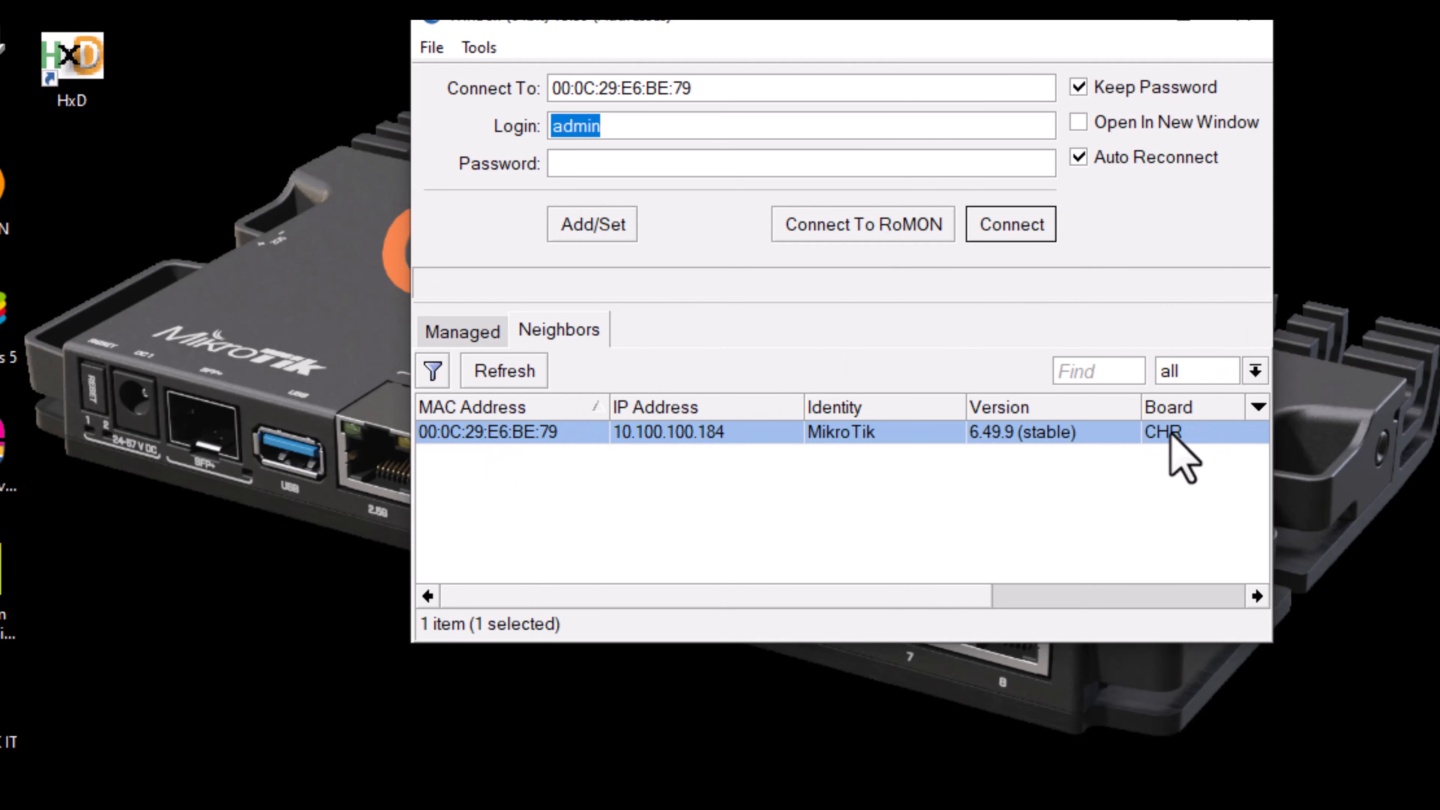
{"action": "left_click", "coordinate": [1022, 224]}
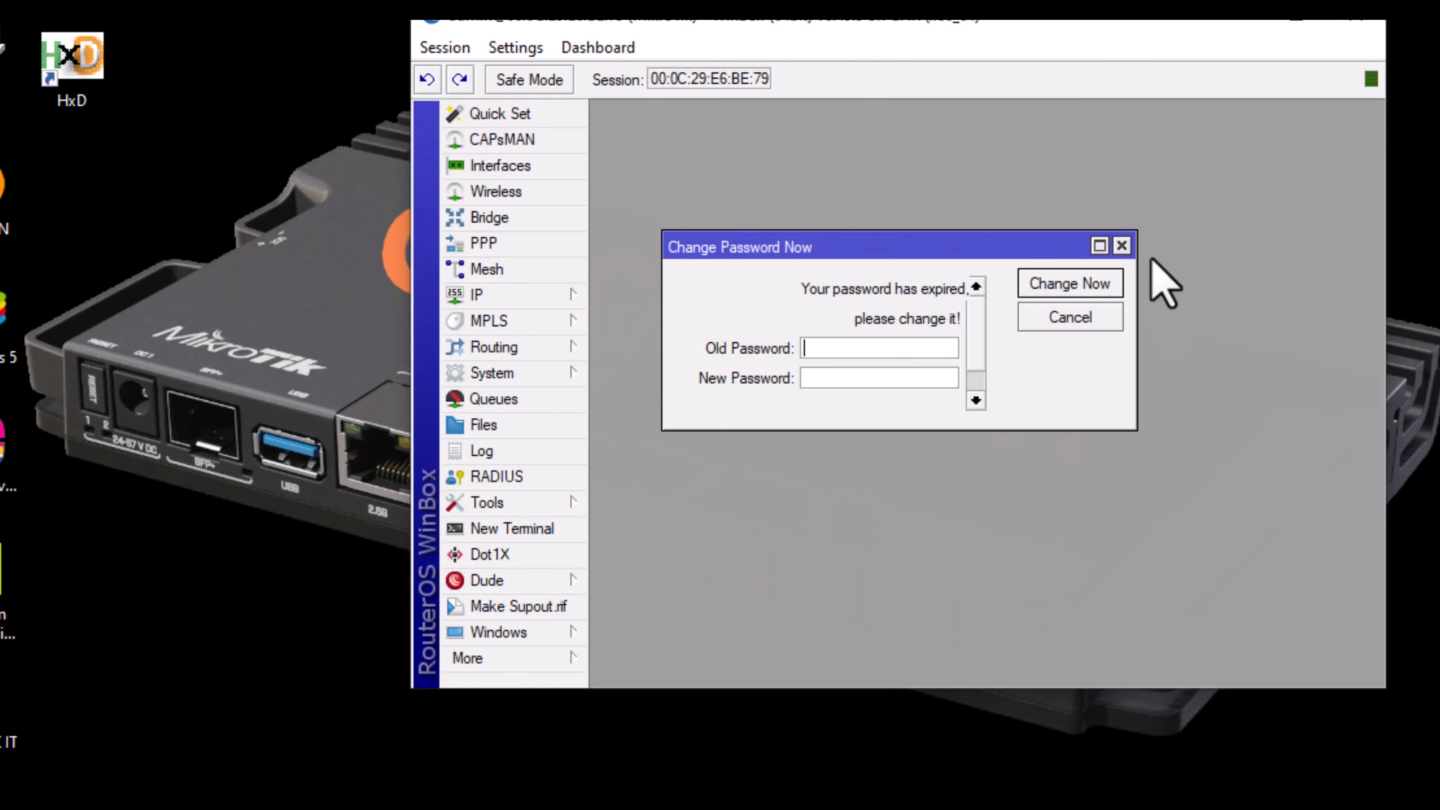
{"action": "left_click", "coordinate": [1121, 245]}
- Zoom in the router session interface one level and reposition its window on the desktop
{"action": "left_click", "coordinate": [502, 49]}
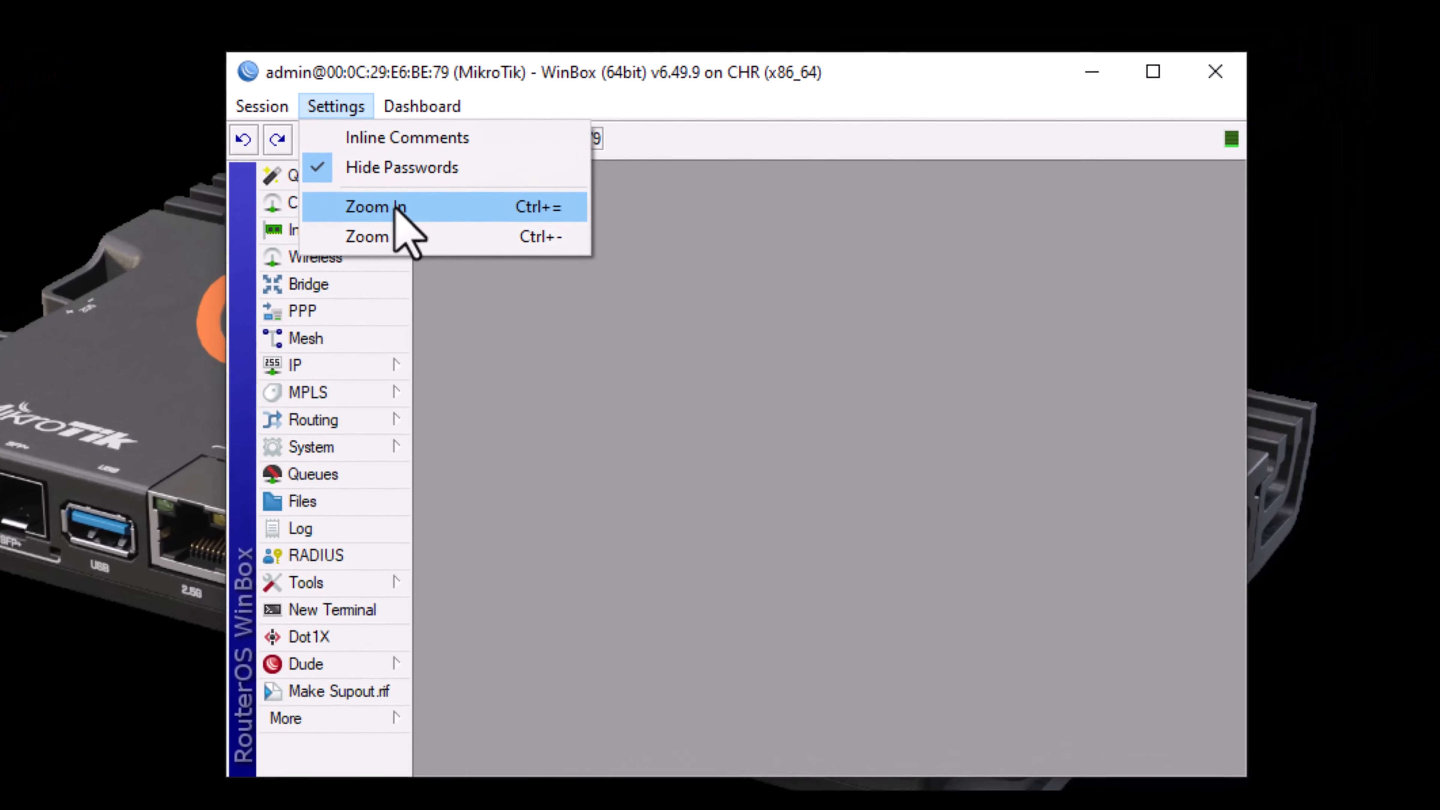
{"action": "left_click", "coordinate": [513, 142]}
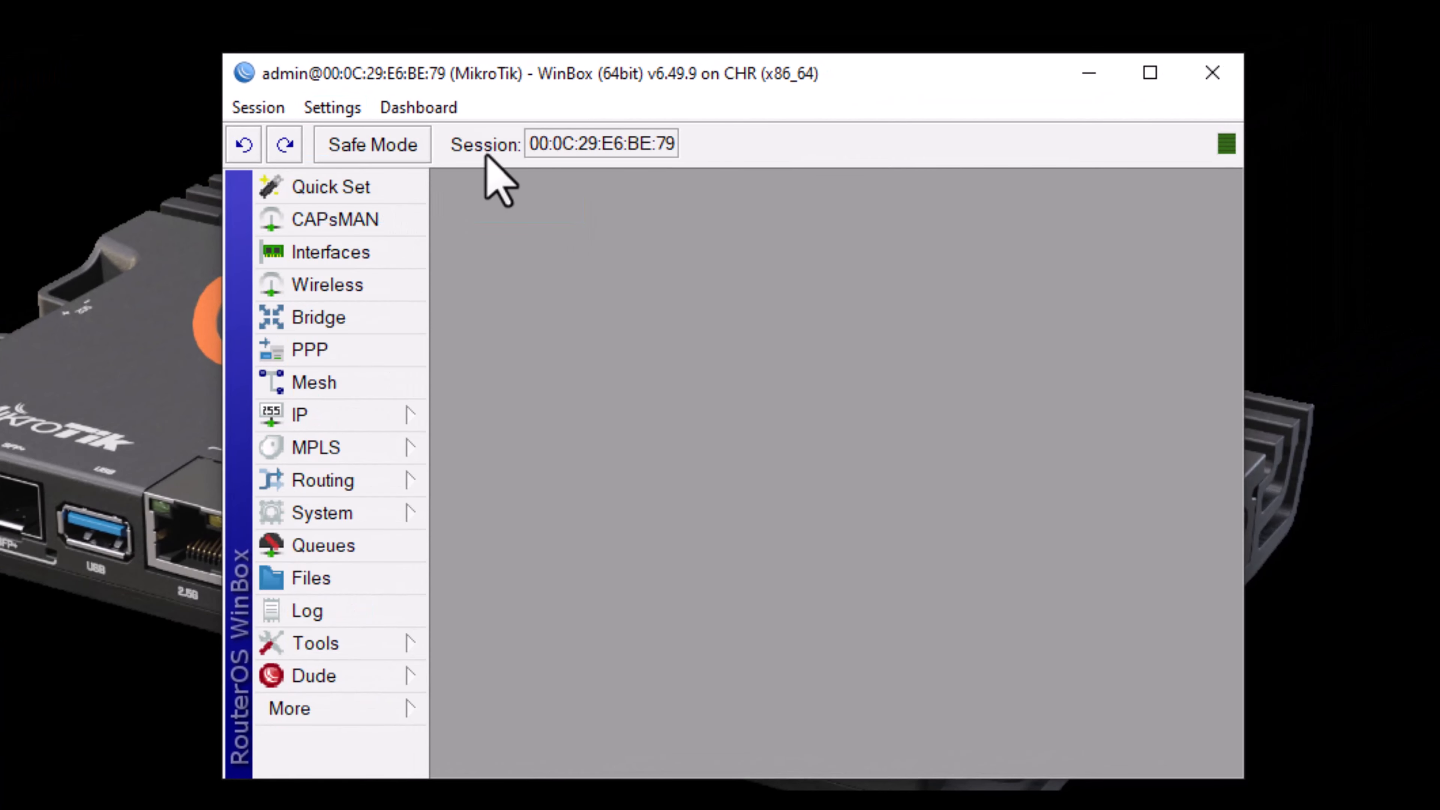
{"action": "left_click_drag", "start_coordinate": [556, 85], "coordinate": [426, 54]}
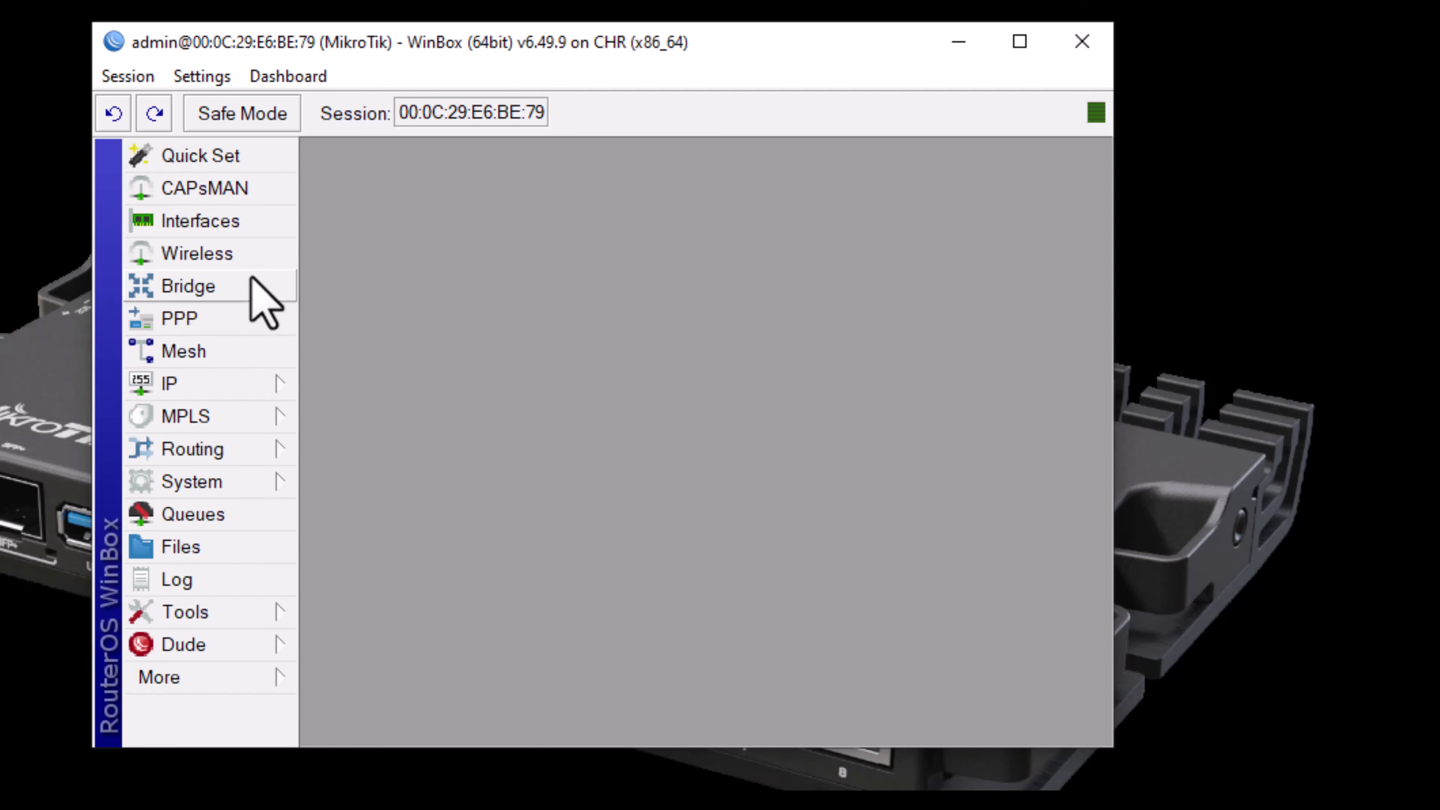
- Check the router's interface list and the DHCP client entry for ether1, and close both windows
{"action": "left_click", "coordinate": [224, 220]}
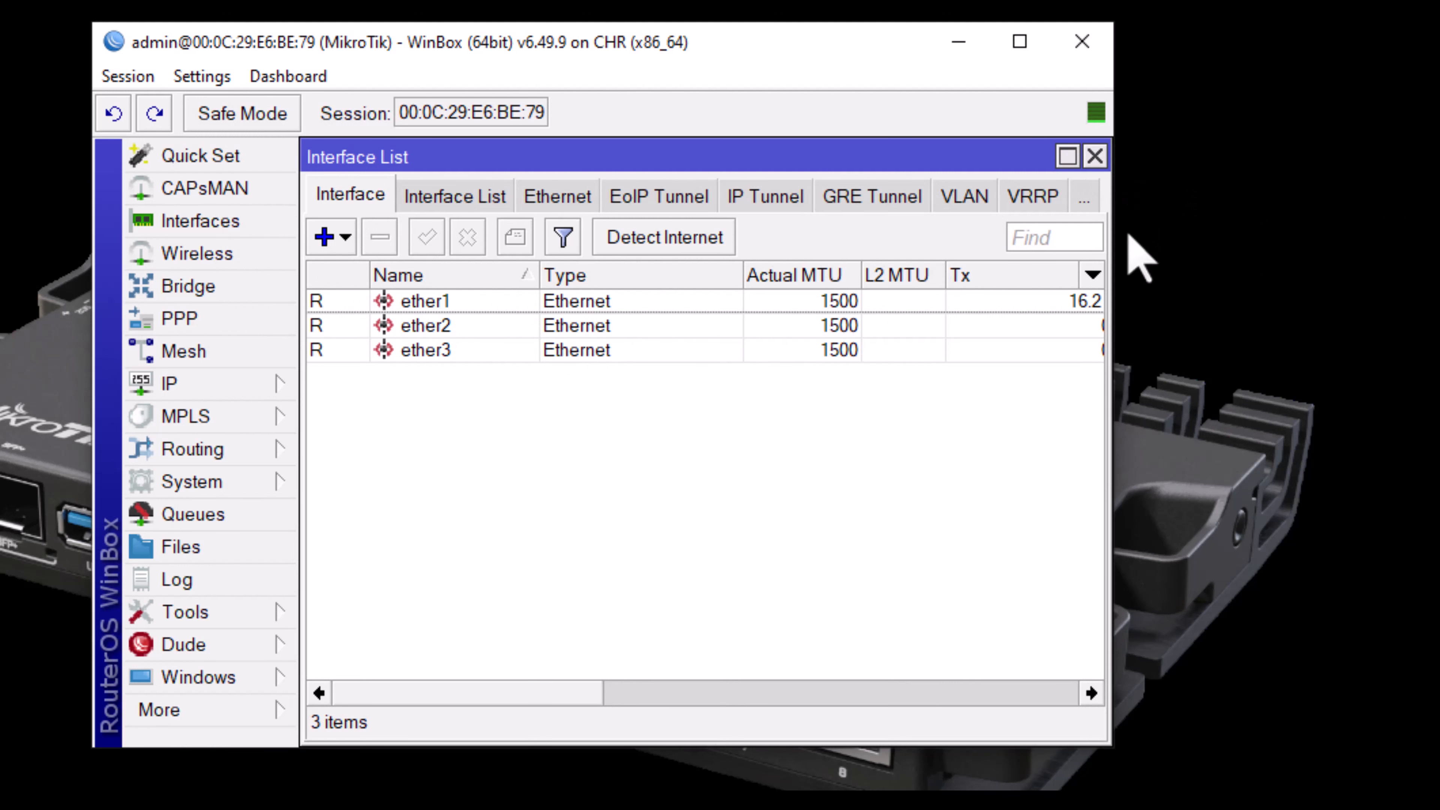
{"action": "left_click", "coordinate": [678, 301]}
{"action": "left_click", "coordinate": [195, 385]}
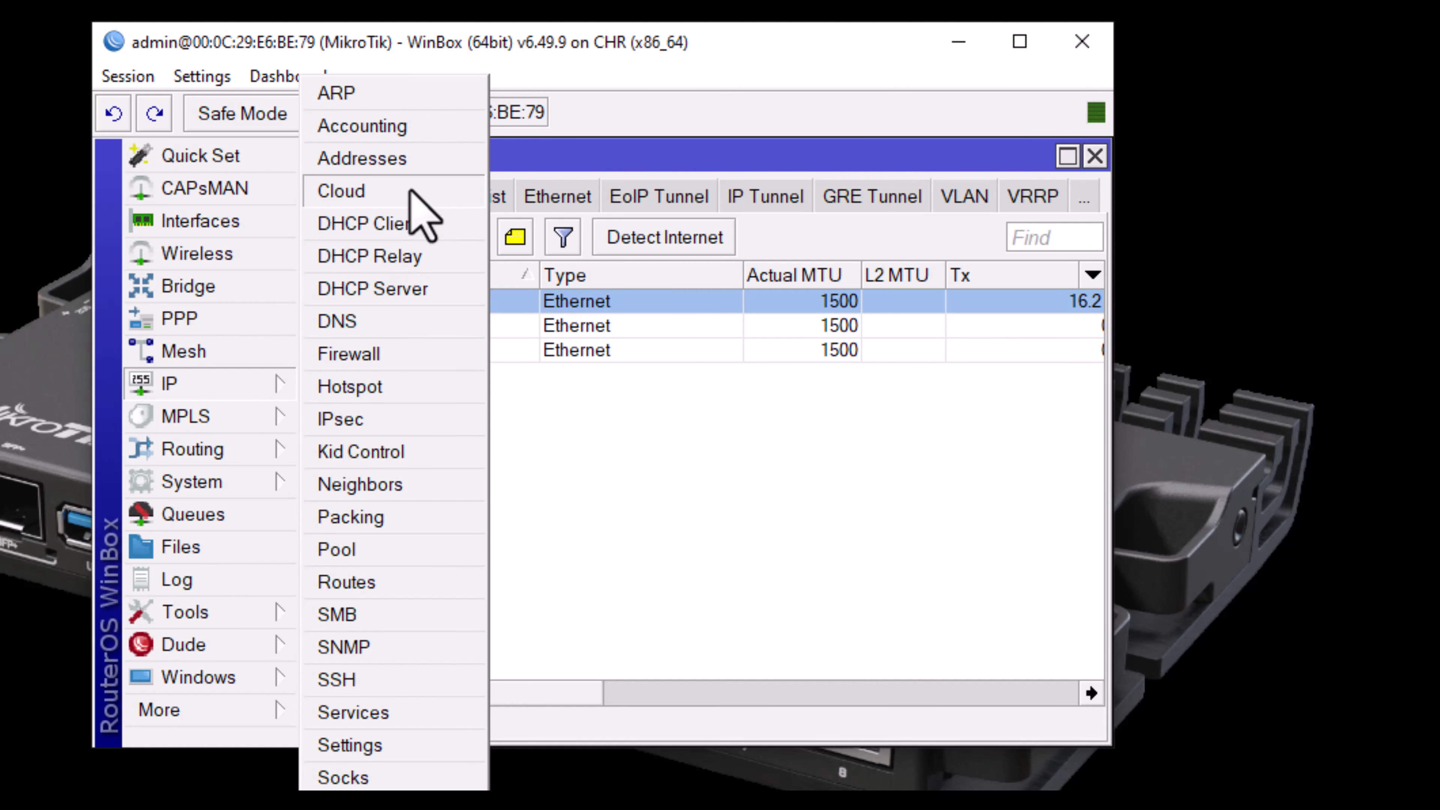
{"action": "left_click", "coordinate": [434, 221]}
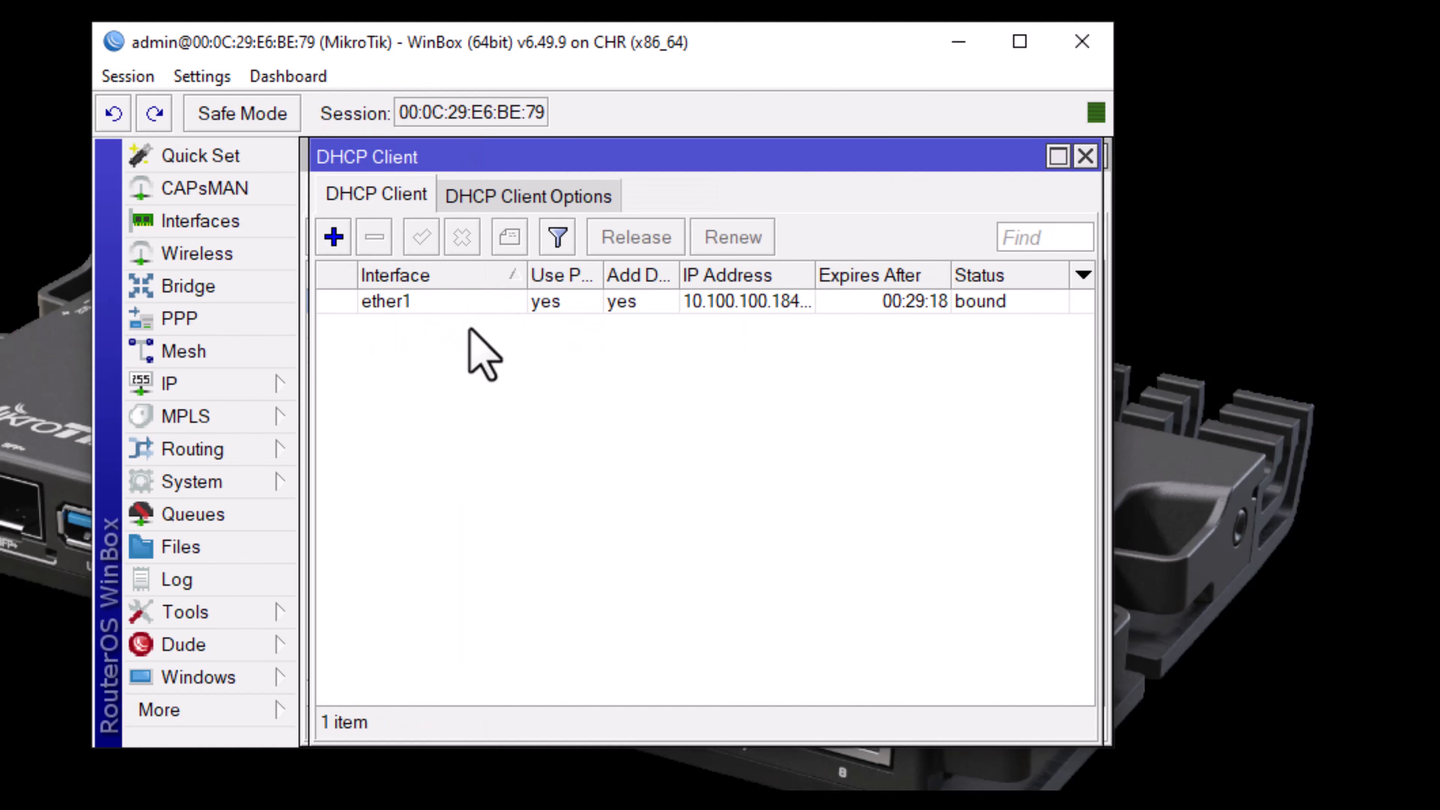
{"action": "left_click", "coordinate": [485, 302]}
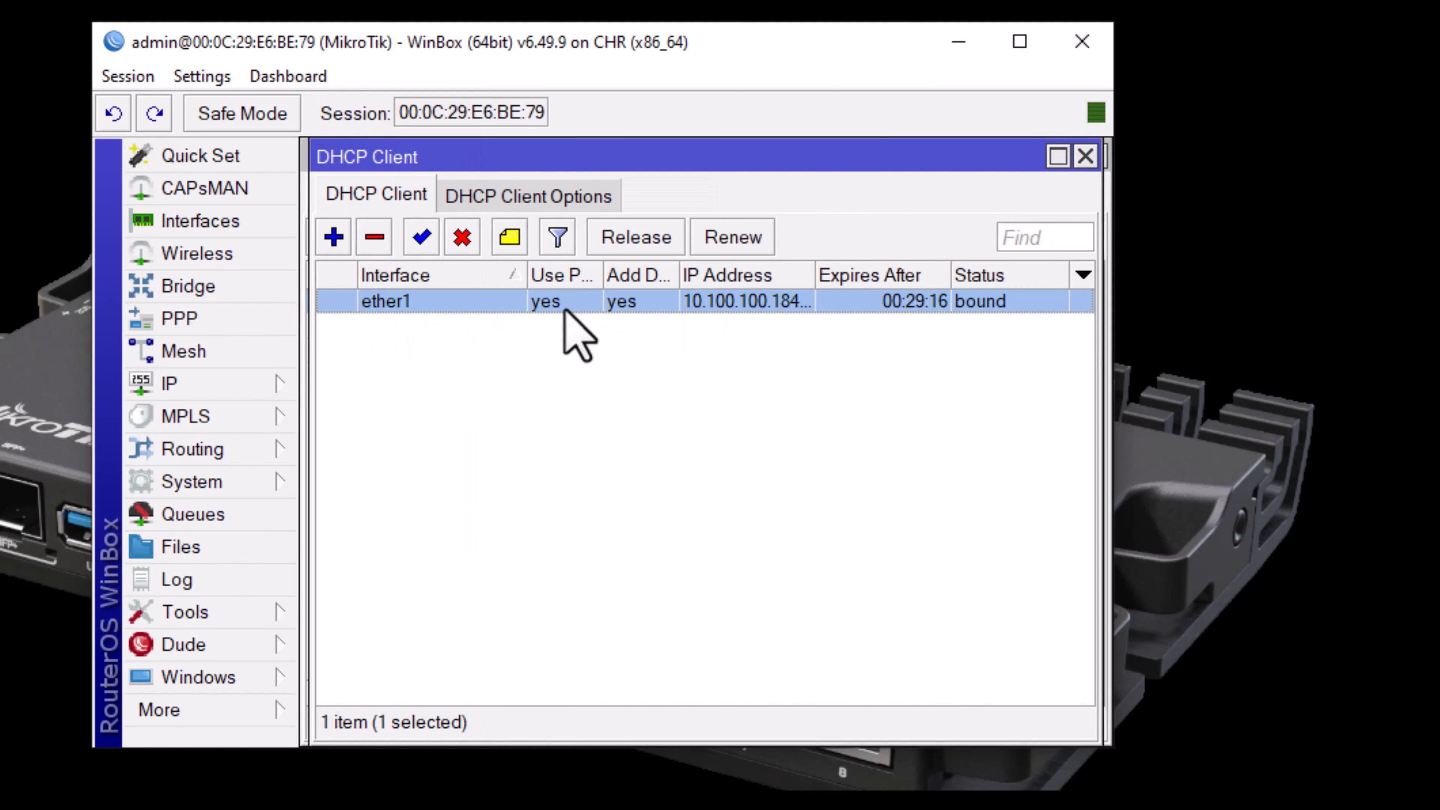
{"action": "left_click", "coordinate": [1085, 157]}
{"action": "left_click", "coordinate": [1094, 156]}
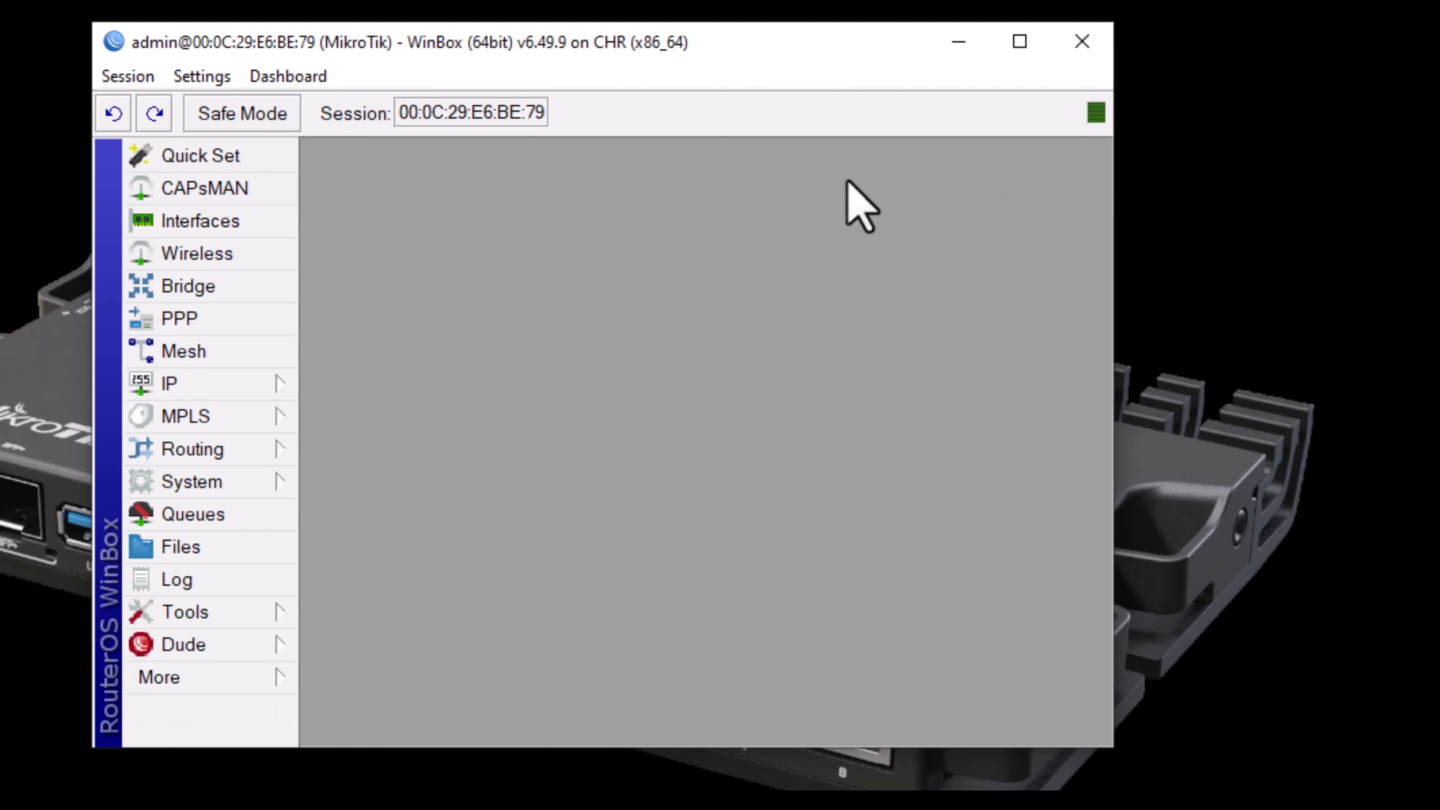
- Review the DHCP client list again and view the Bridge window, closing each one
{"action": "left_click", "coordinate": [262, 387]}
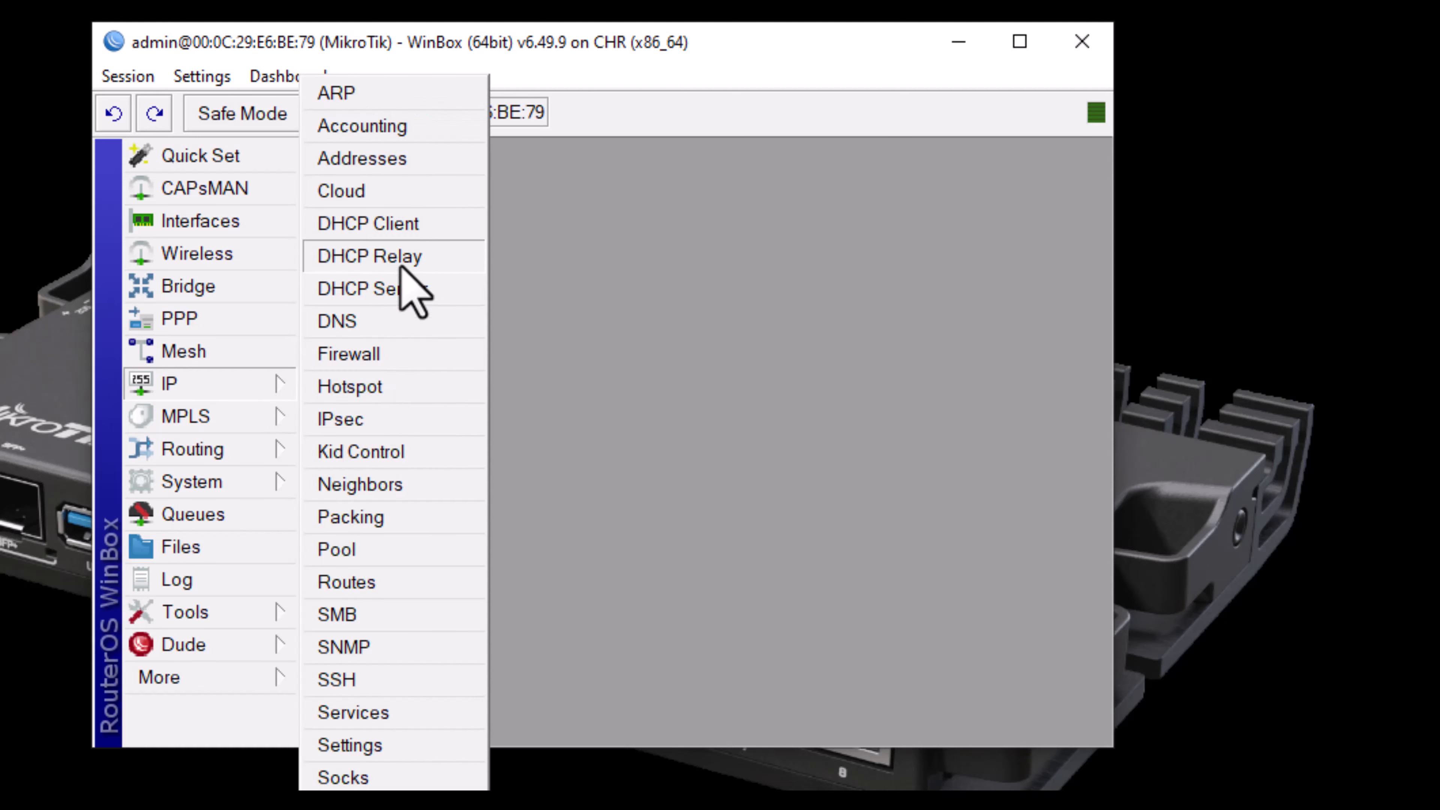
{"action": "left_click", "coordinate": [399, 227]}
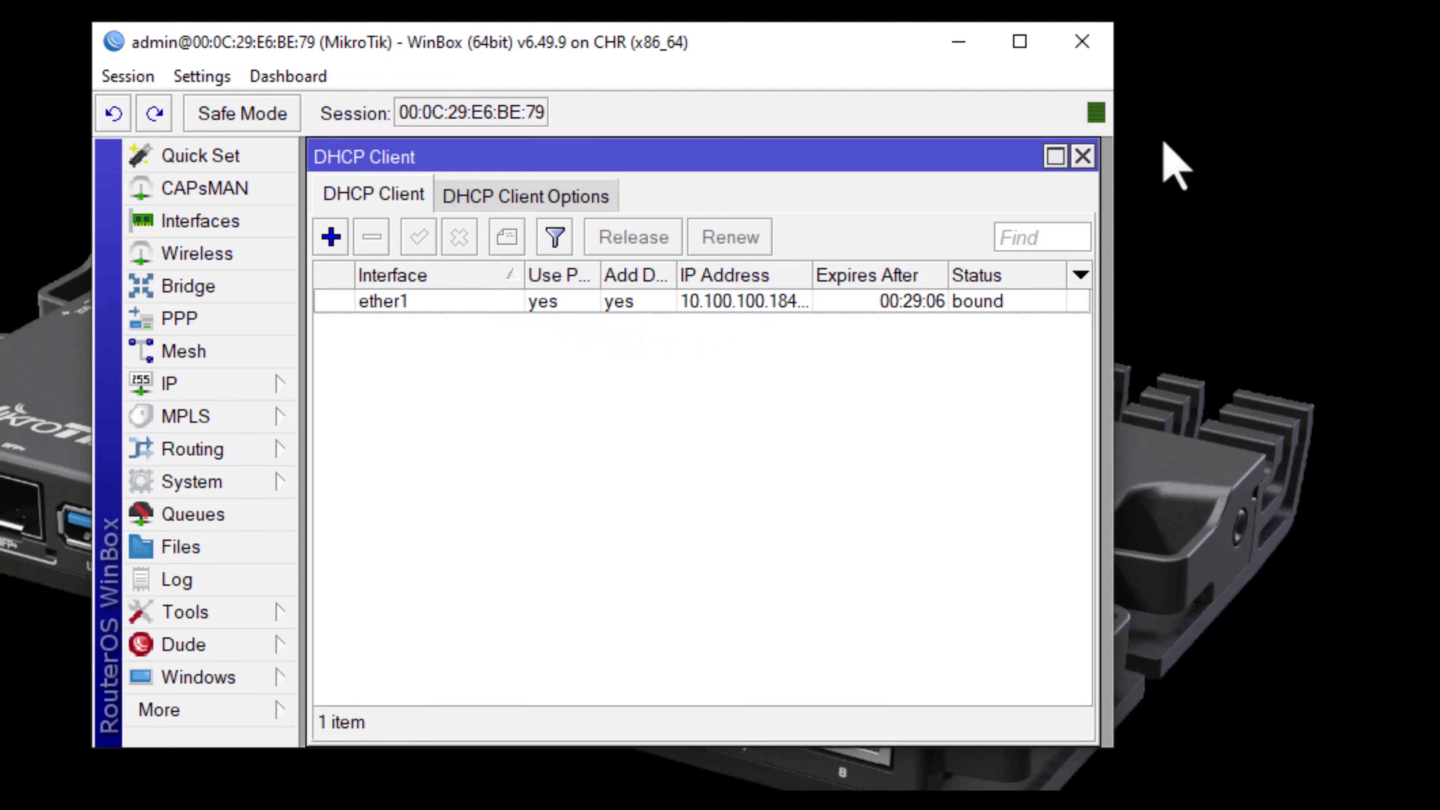
{"action": "left_click", "coordinate": [1092, 164]}
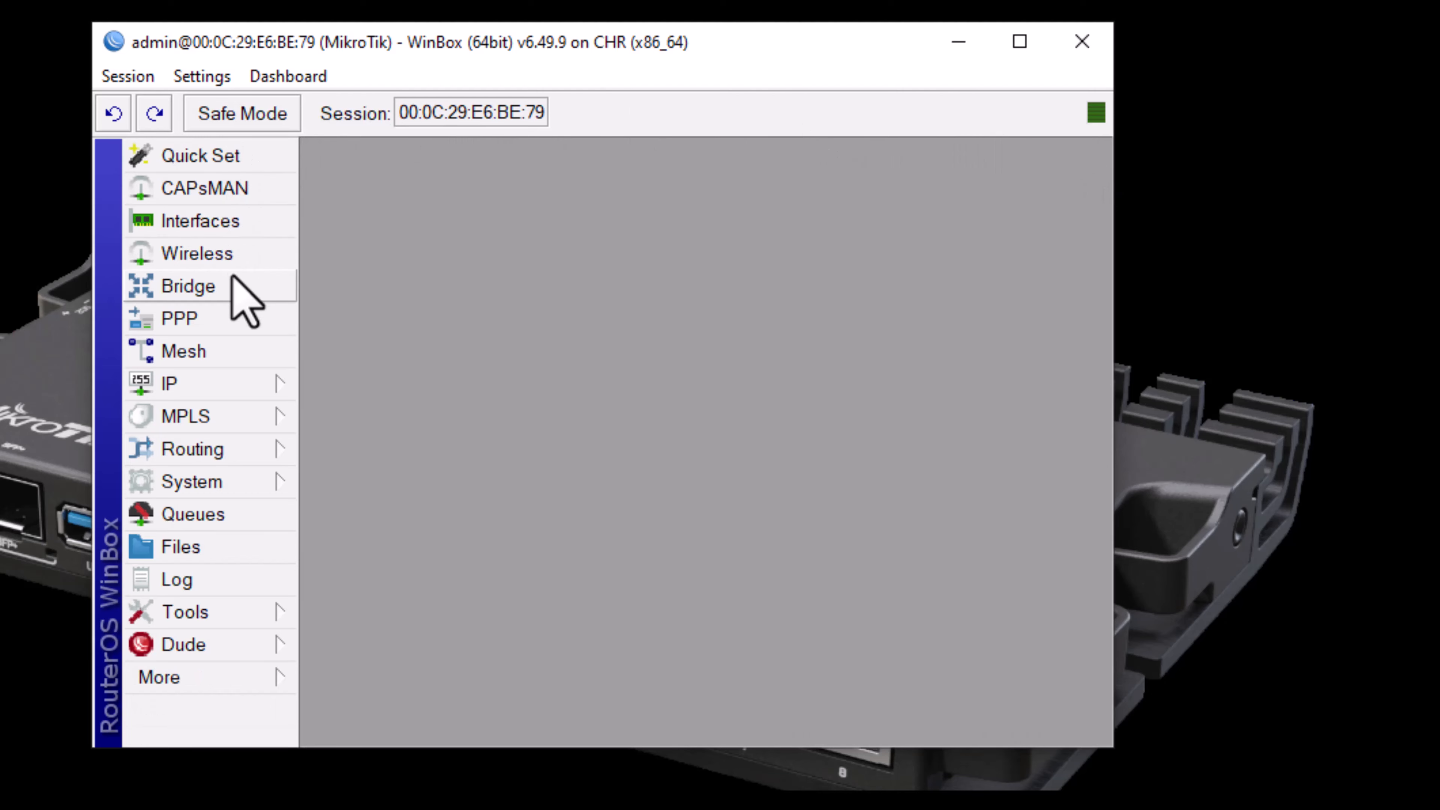
{"action": "left_click", "coordinate": [234, 287]}
{"action": "left_click_drag", "start_coordinate": [1077, 151], "coordinate": [756, 199]}
{"action": "left_click", "coordinate": [861, 200]}
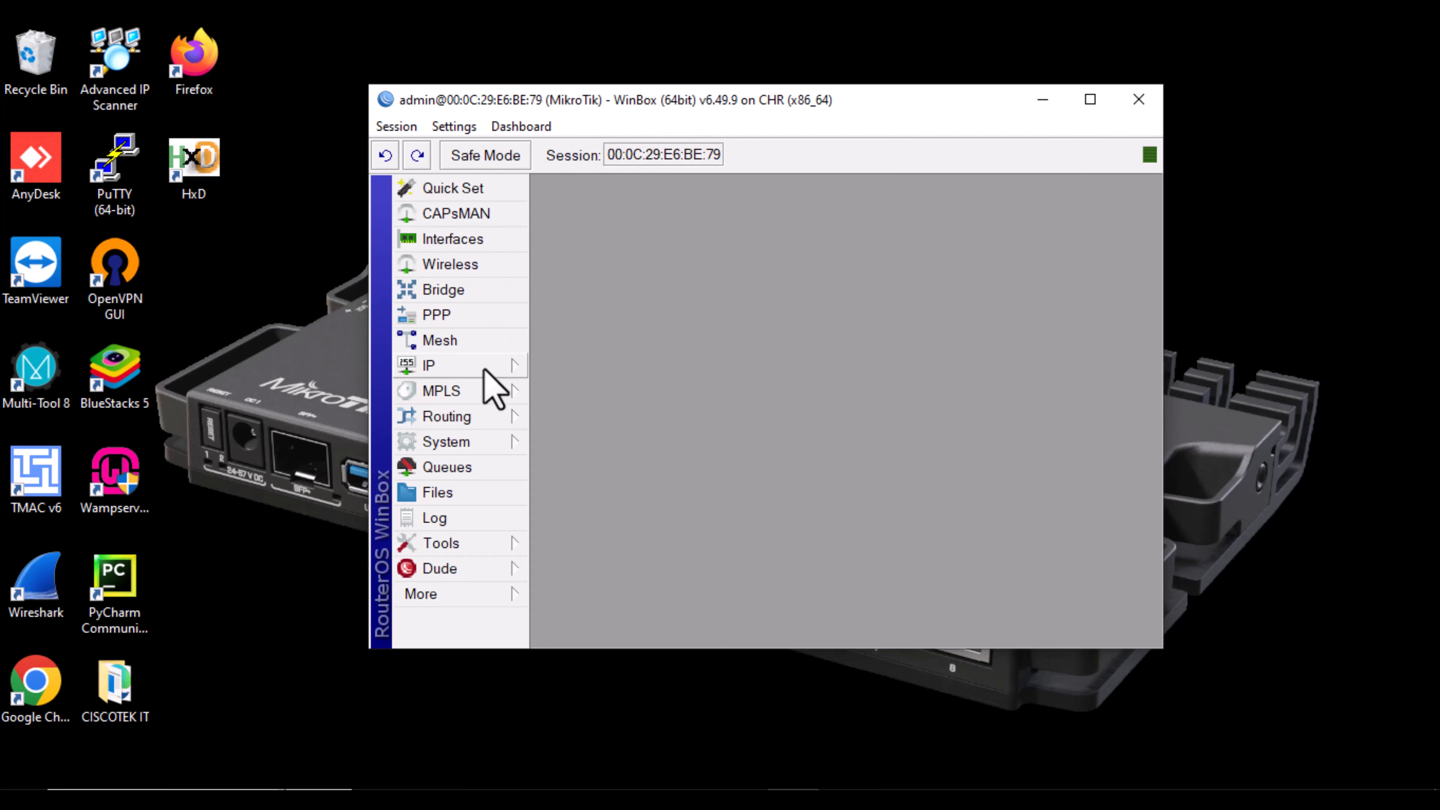
- Open the router's system license details, reposition the License window and highlight the license level
{"action": "left_click", "coordinate": [511, 440]}
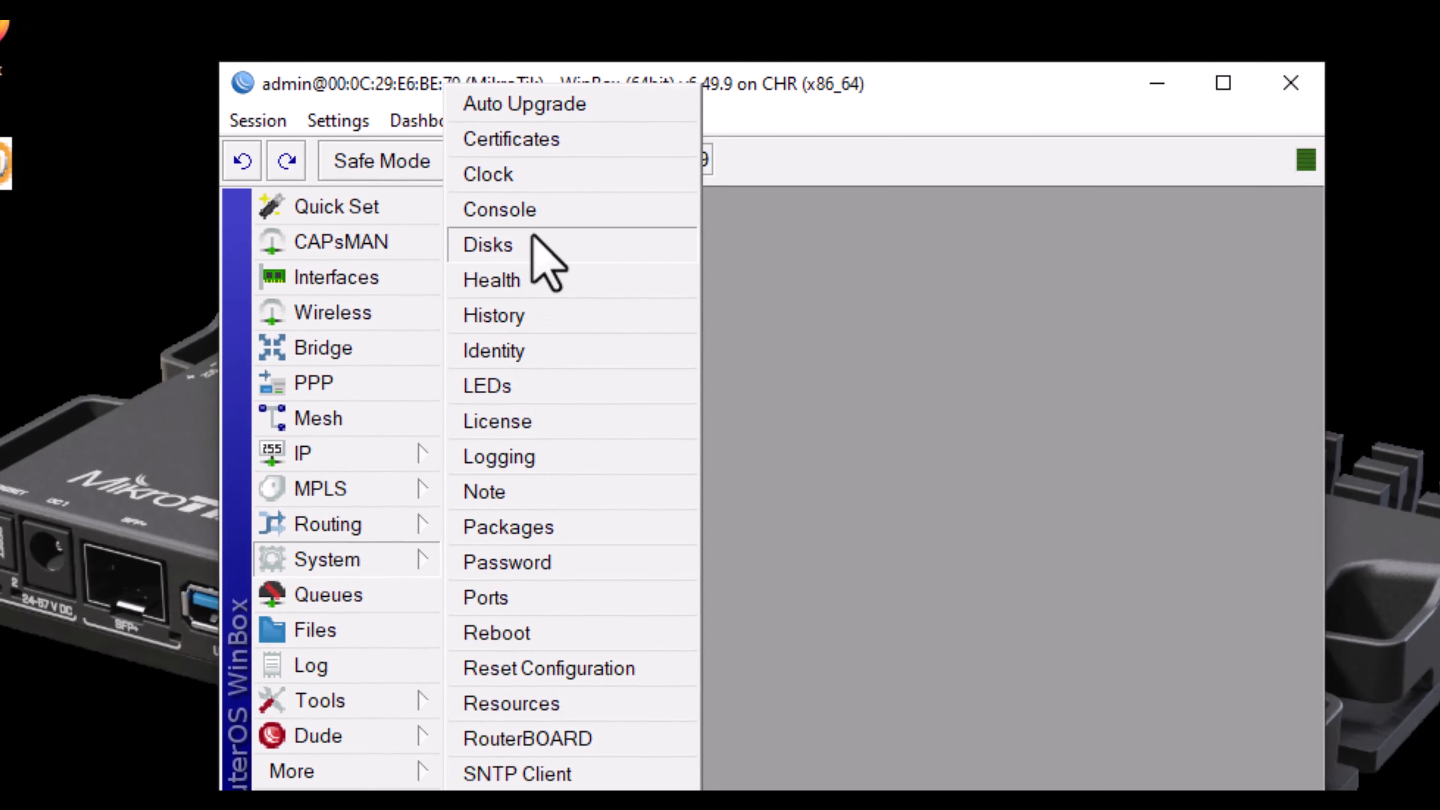
{"action": "left_click", "coordinate": [536, 421]}
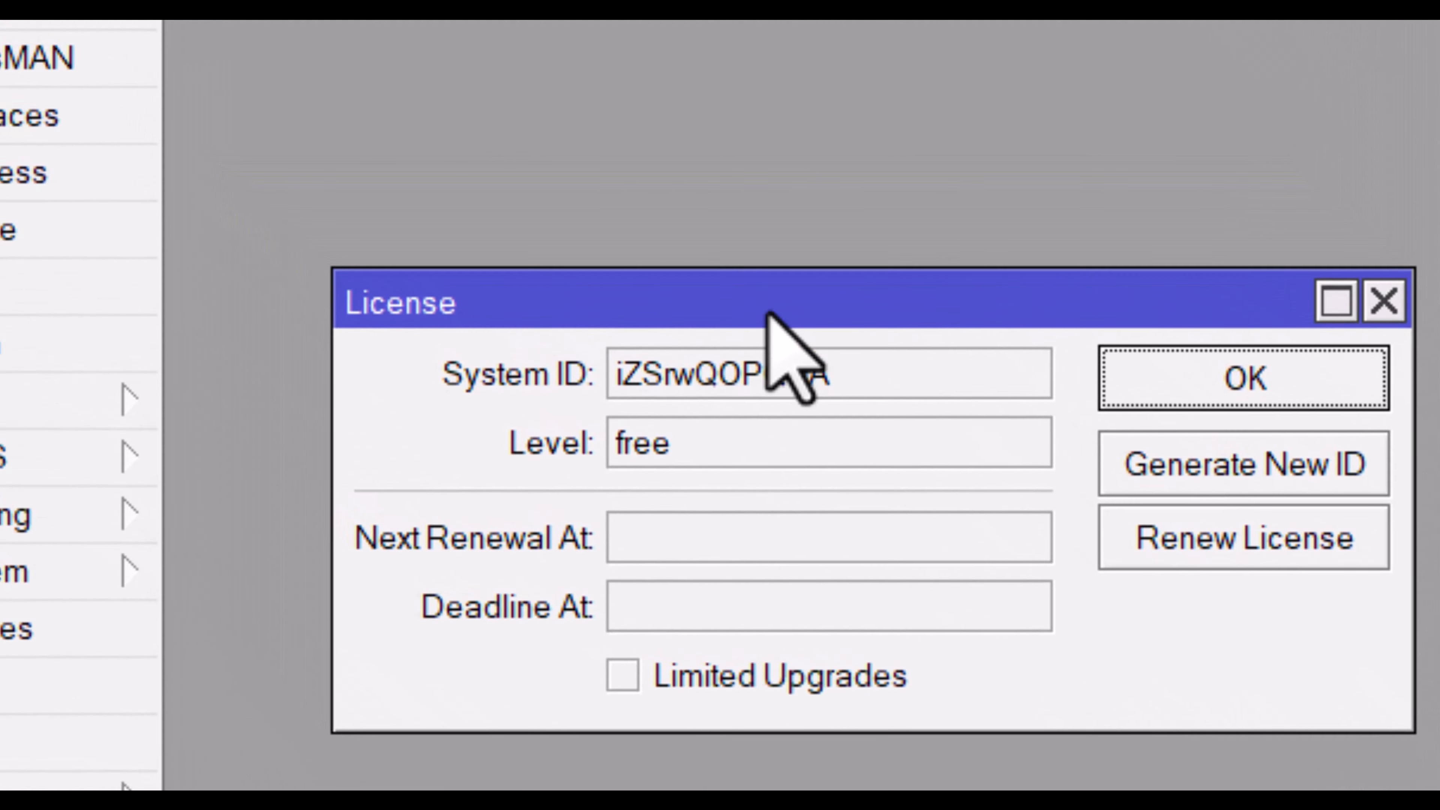
{"action": "left_click_drag", "start_coordinate": [656, 190], "coordinate": [515, 0]}
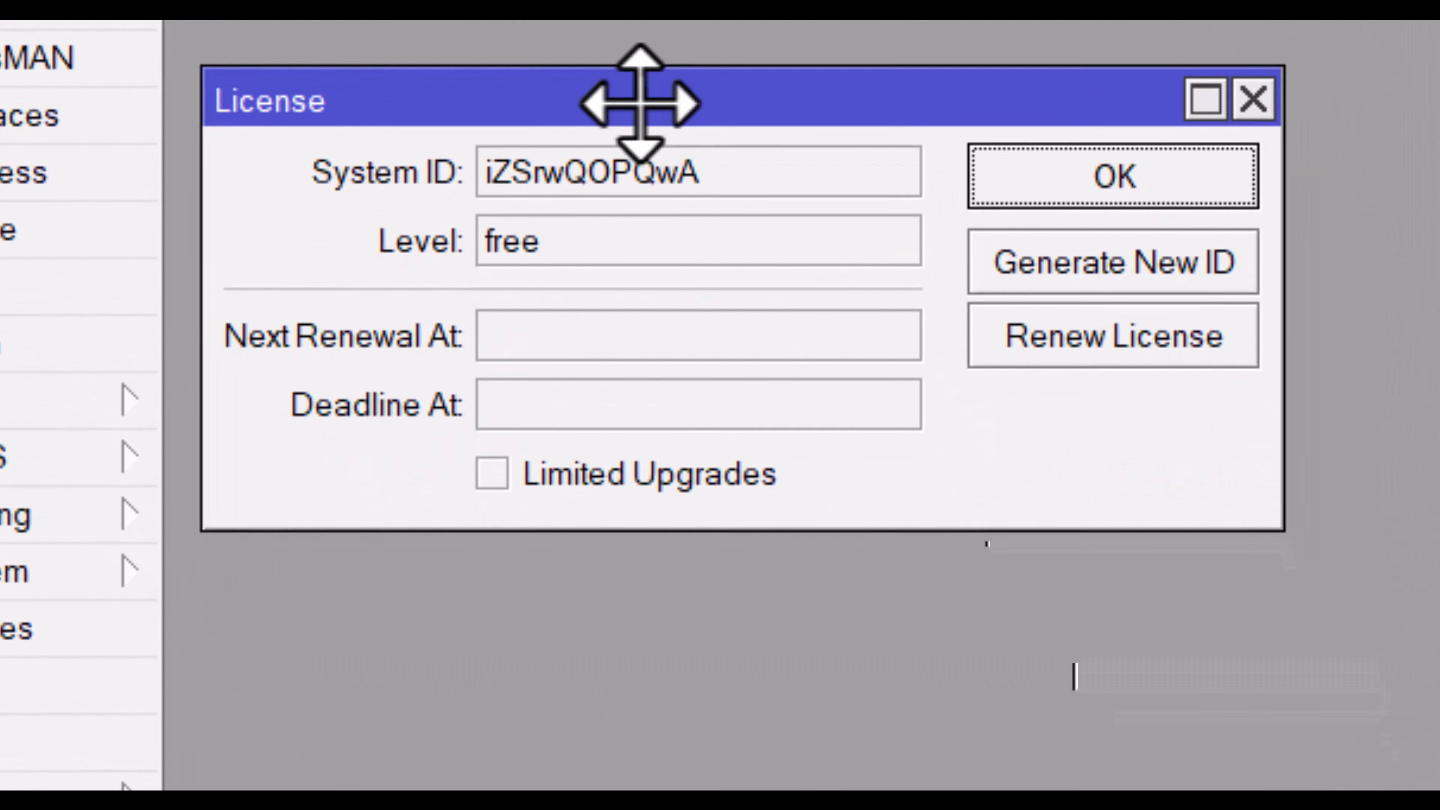
{"action": "left_click_drag", "start_coordinate": [488, 237], "coordinate": [541, 306]}
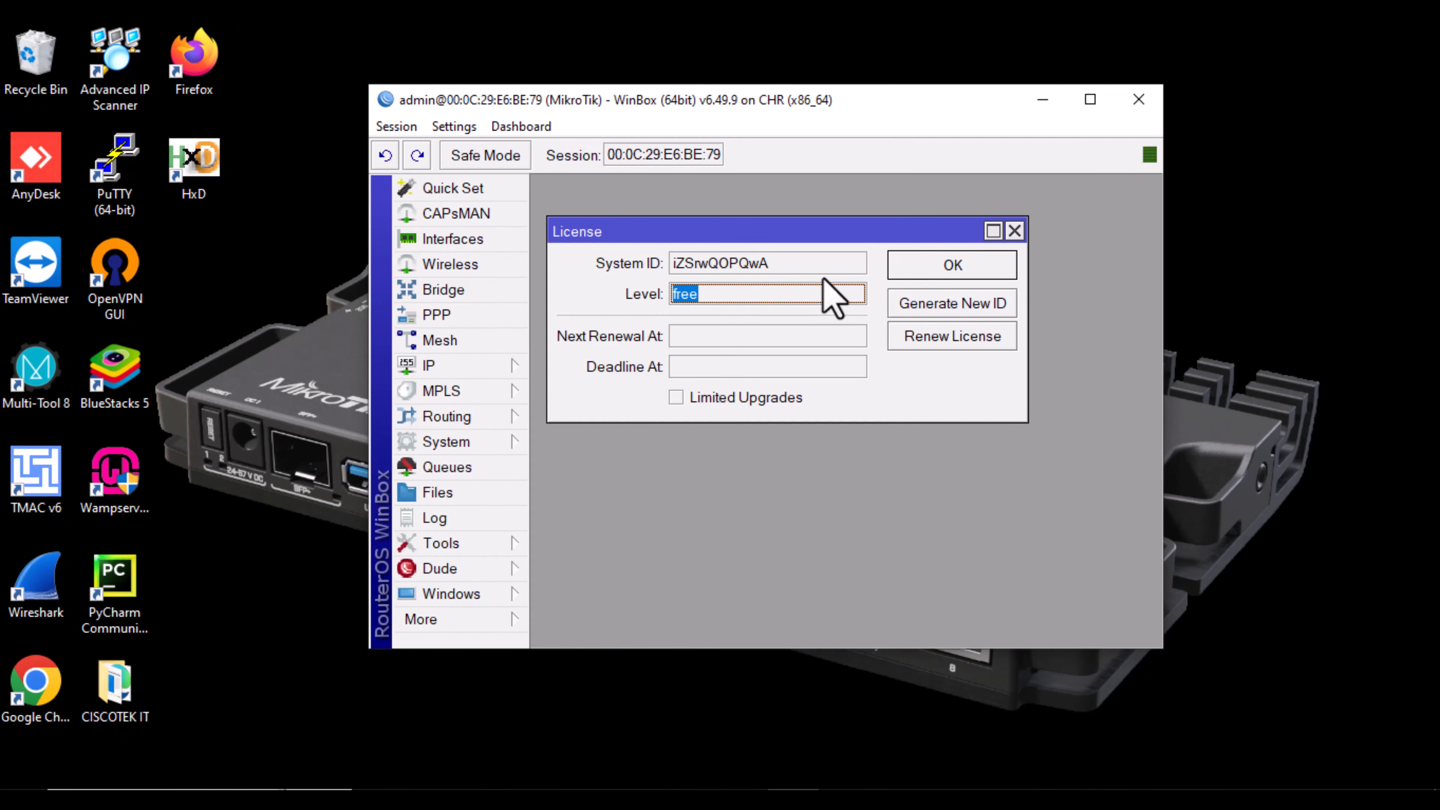
{"action": "left_click_drag", "start_coordinate": [705, 294], "coordinate": [681, 296]}
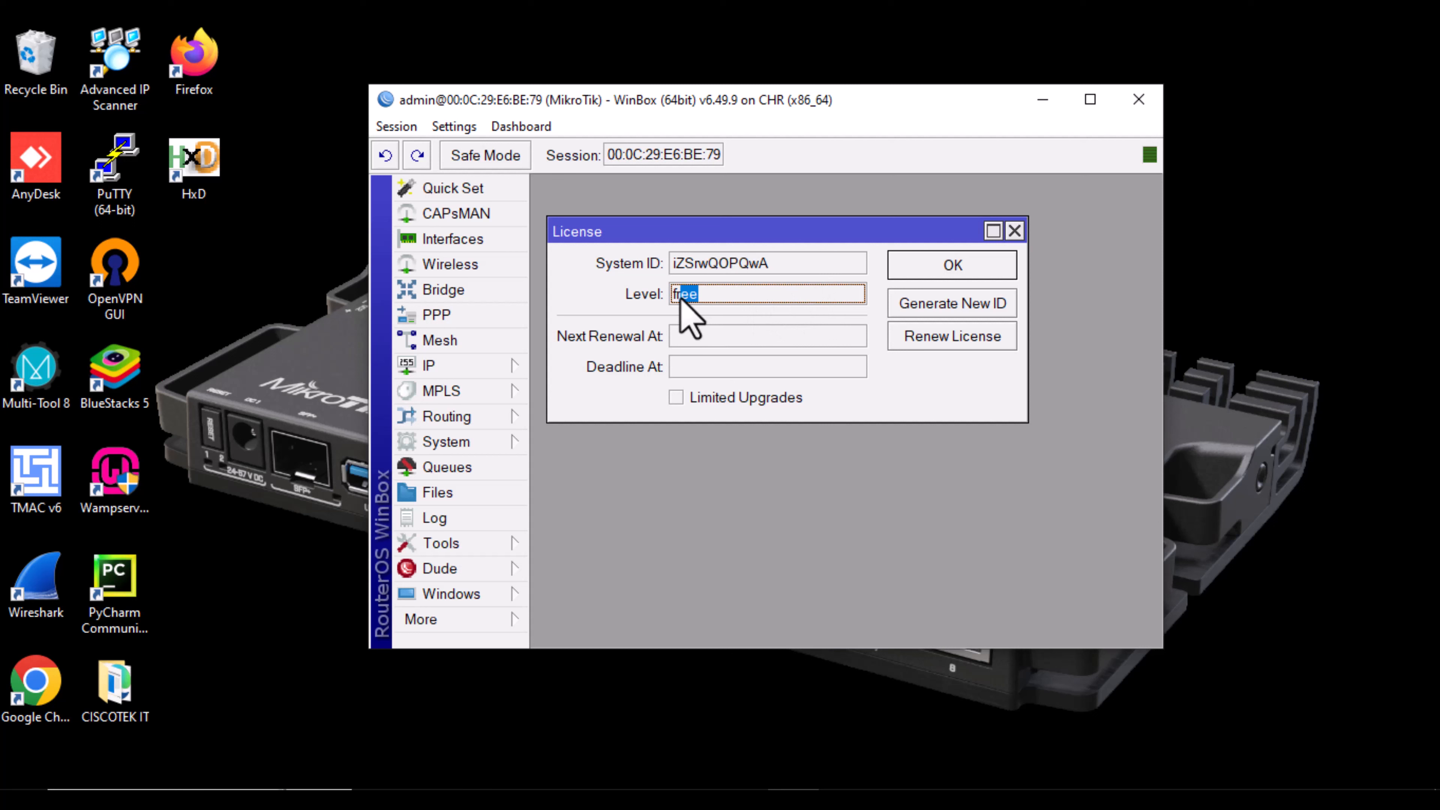